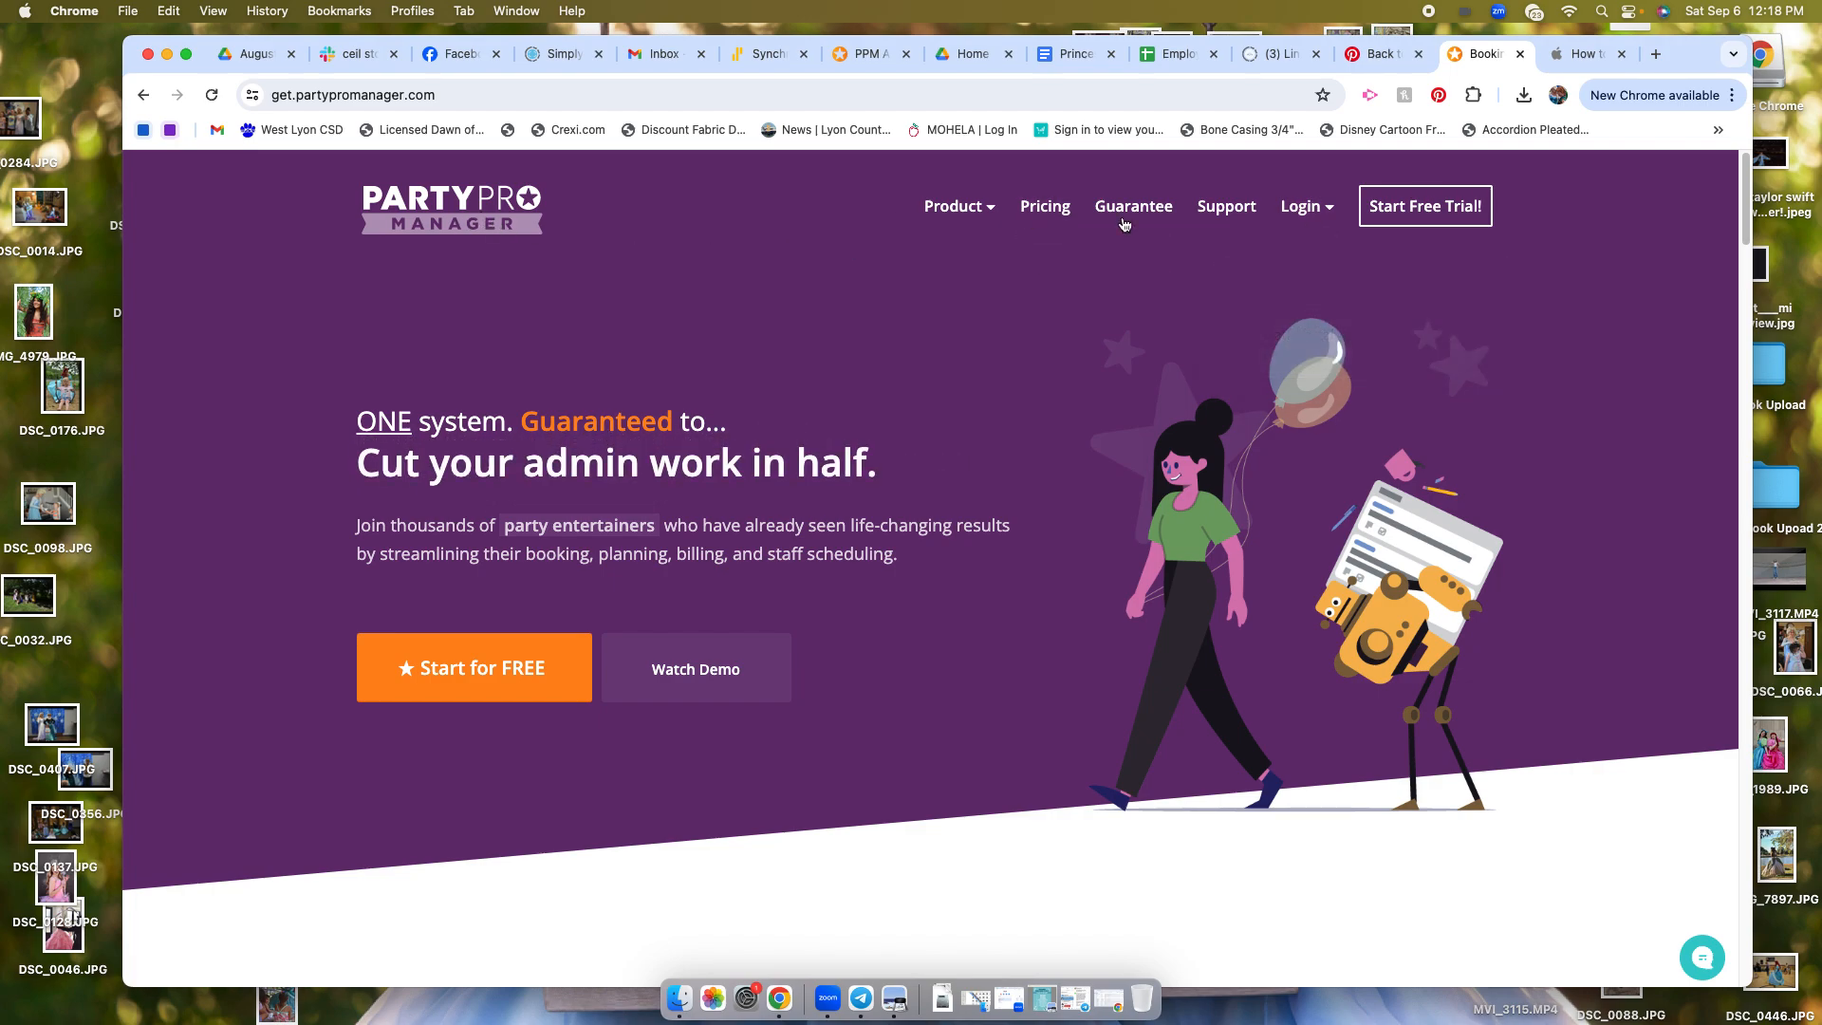
Step: Log into the Party Pro Manager Staff Portal by signing in with the business's Google account
mouse_move(1302, 217)
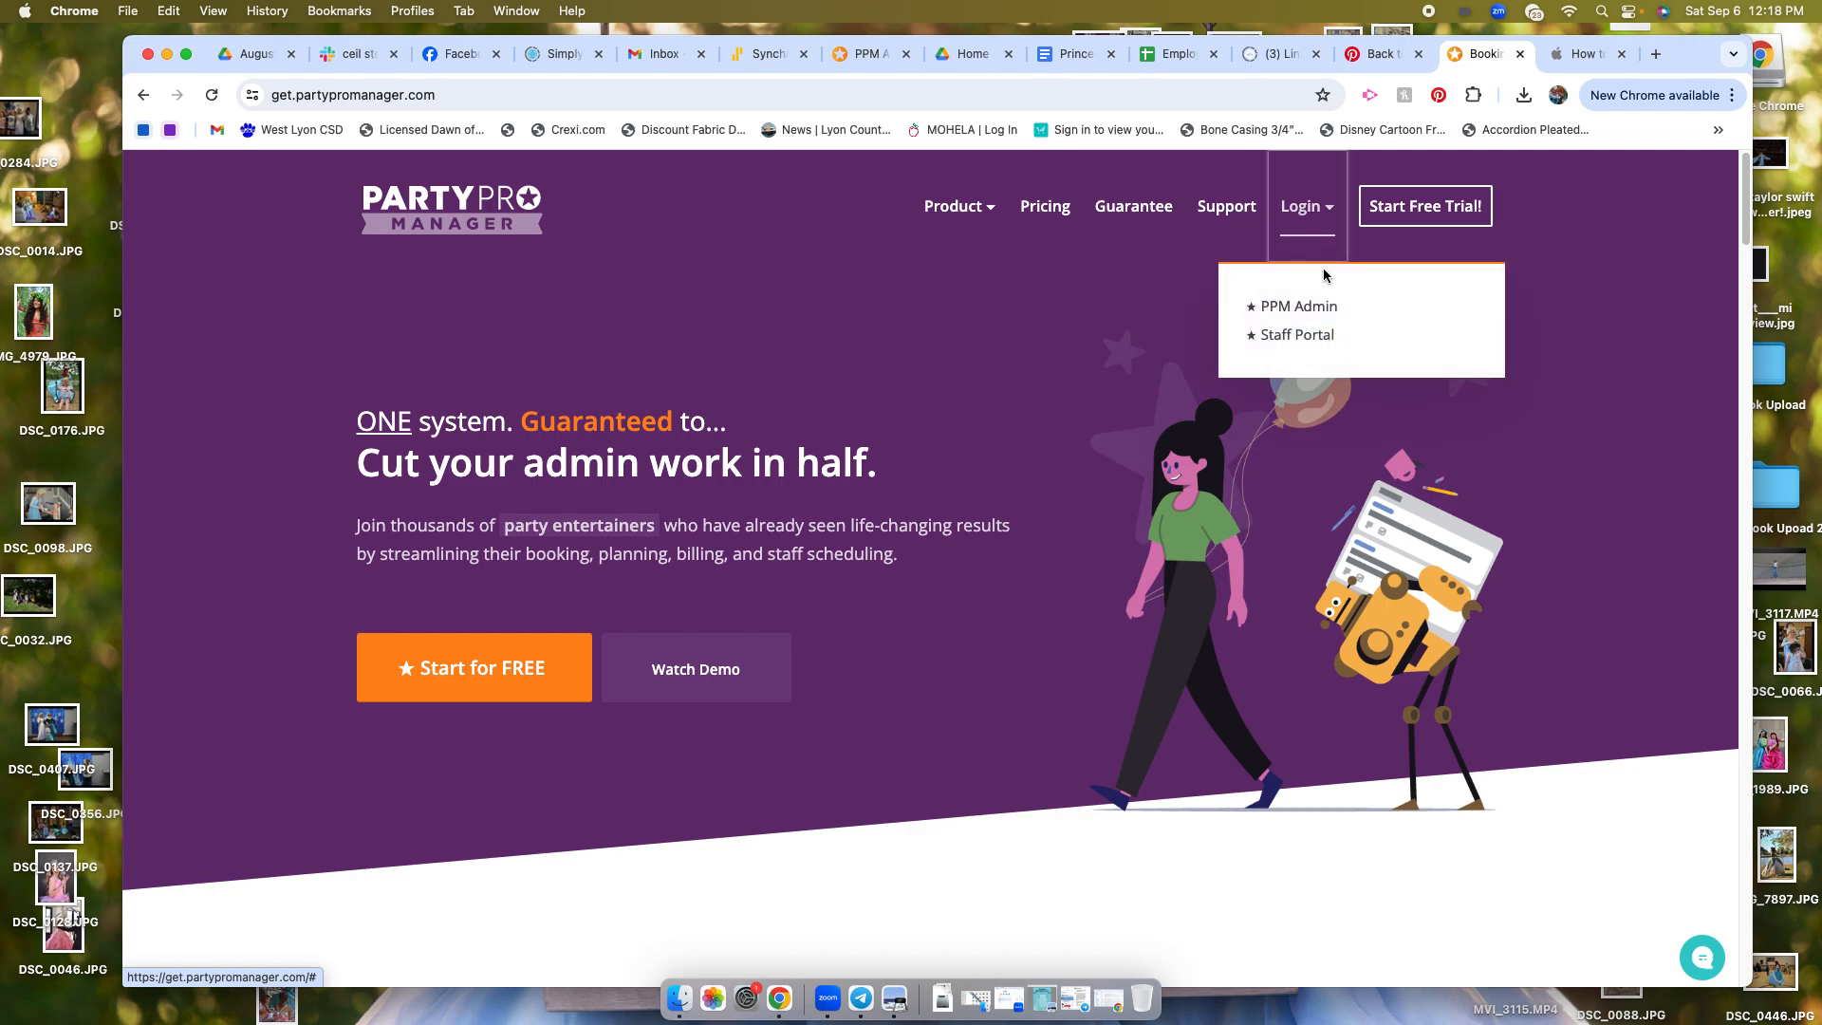
left_click(1306, 335)
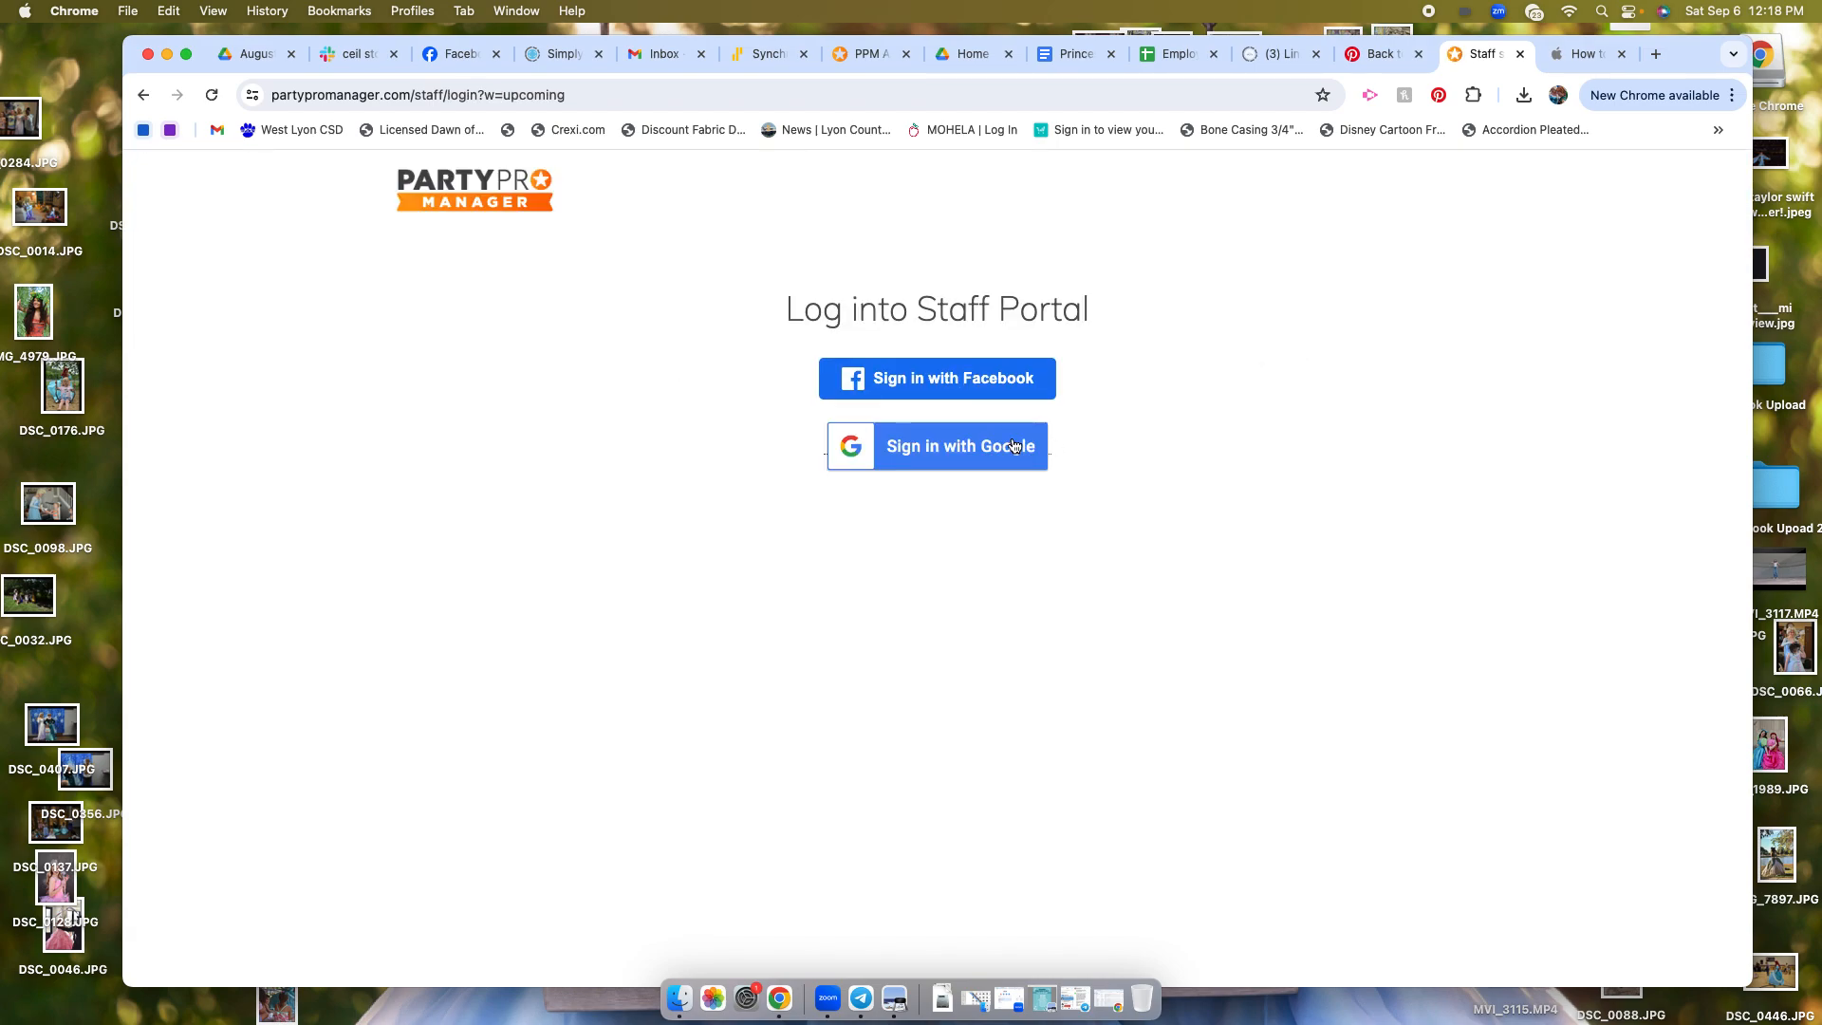
left_click(933, 453)
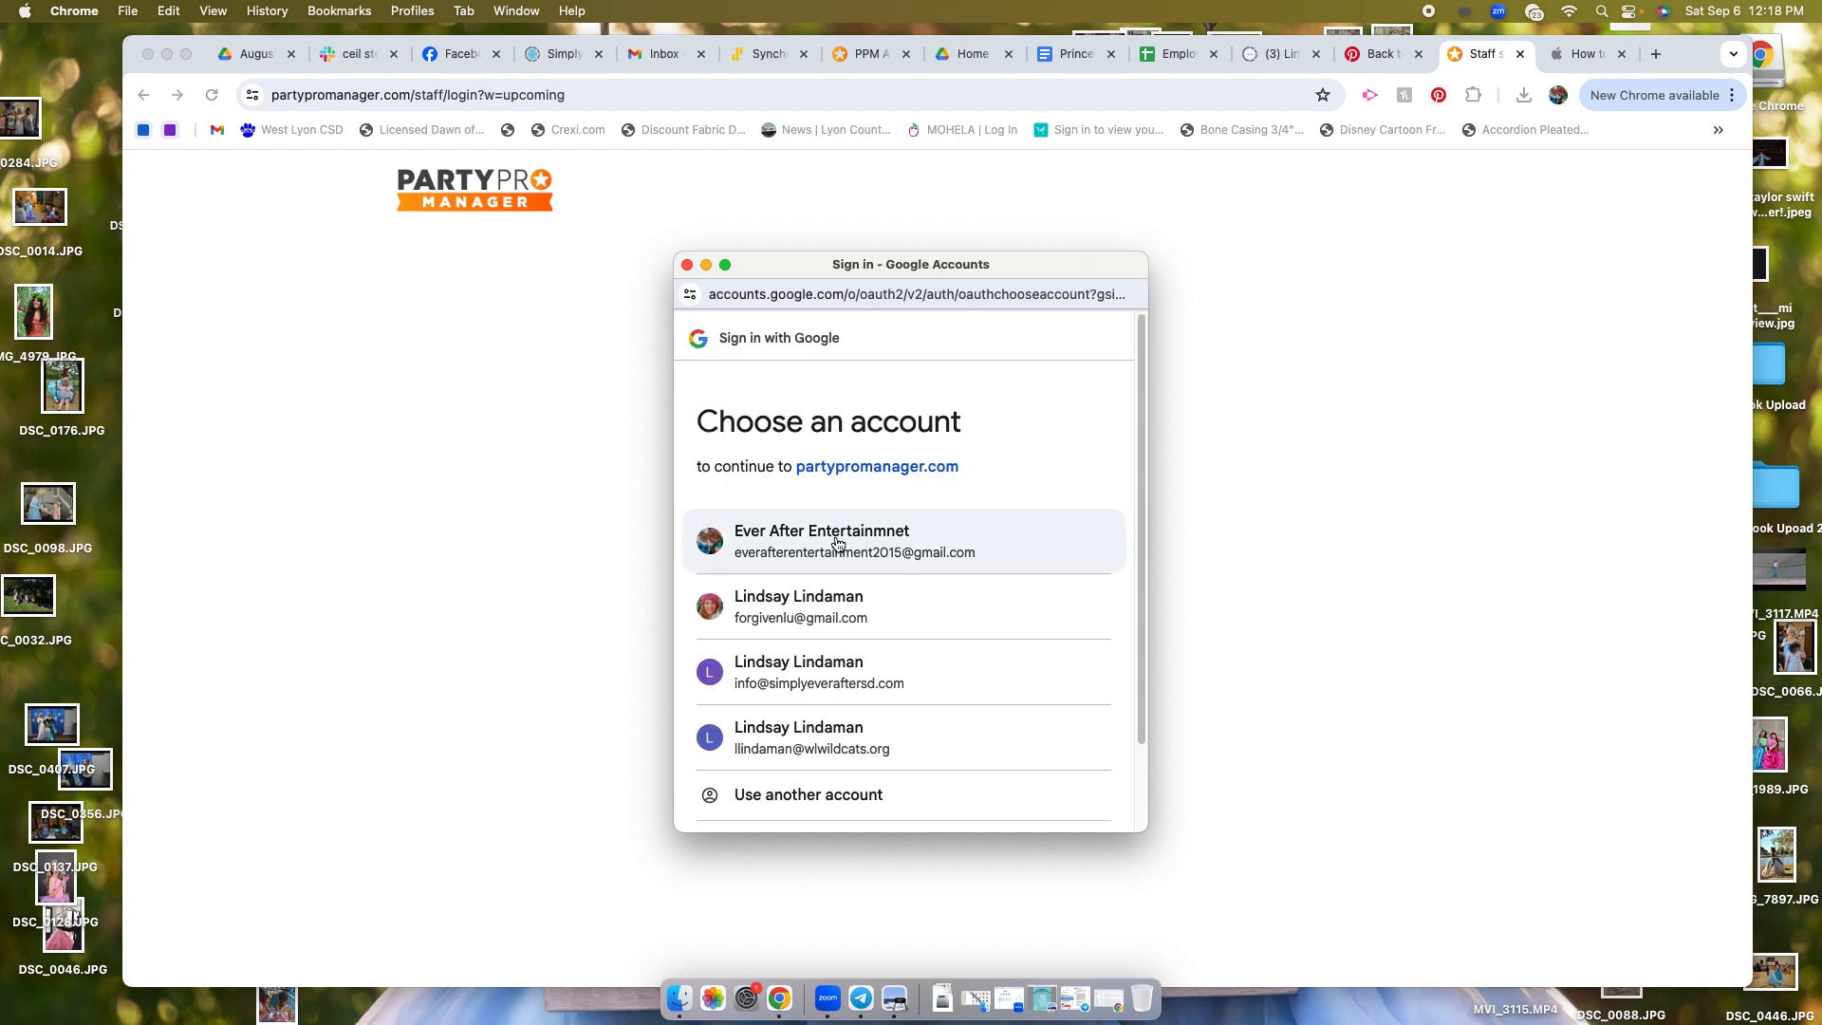
left_click(773, 545)
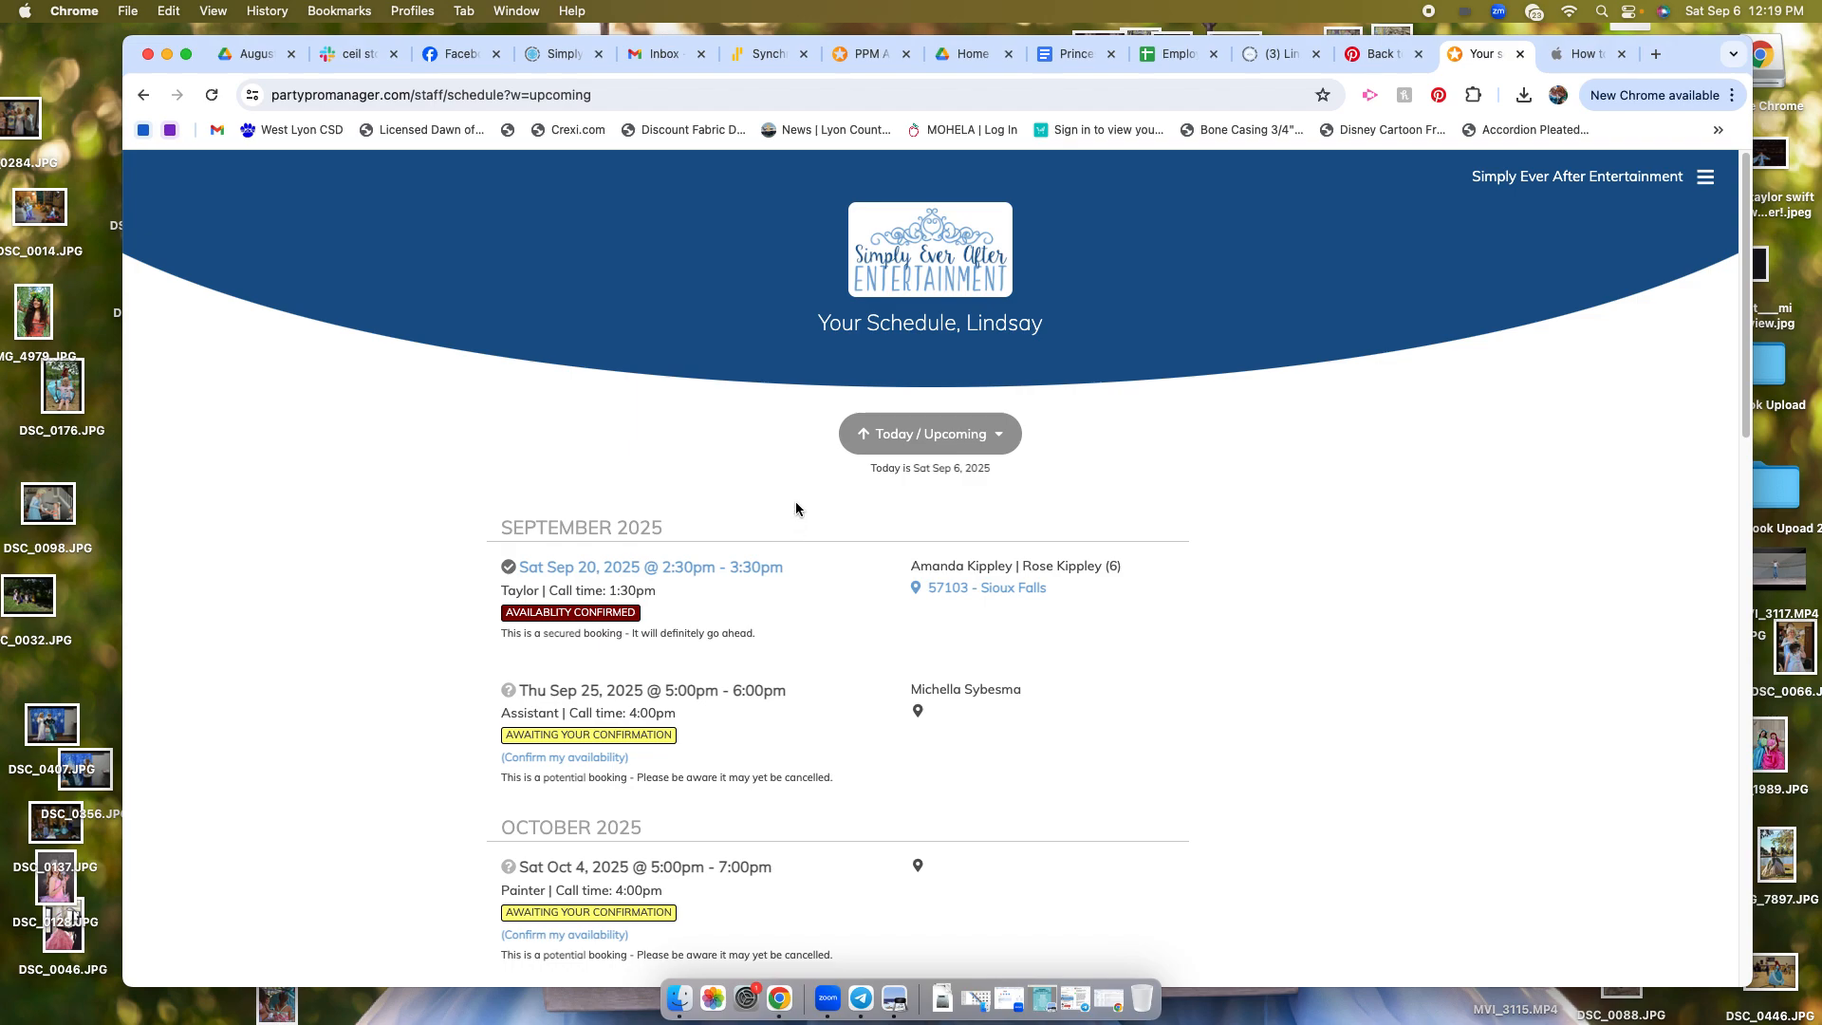
Step: Switch to the PPM Admin calendar and examine the staff assignments on the September 2025 events
left_click(877, 61)
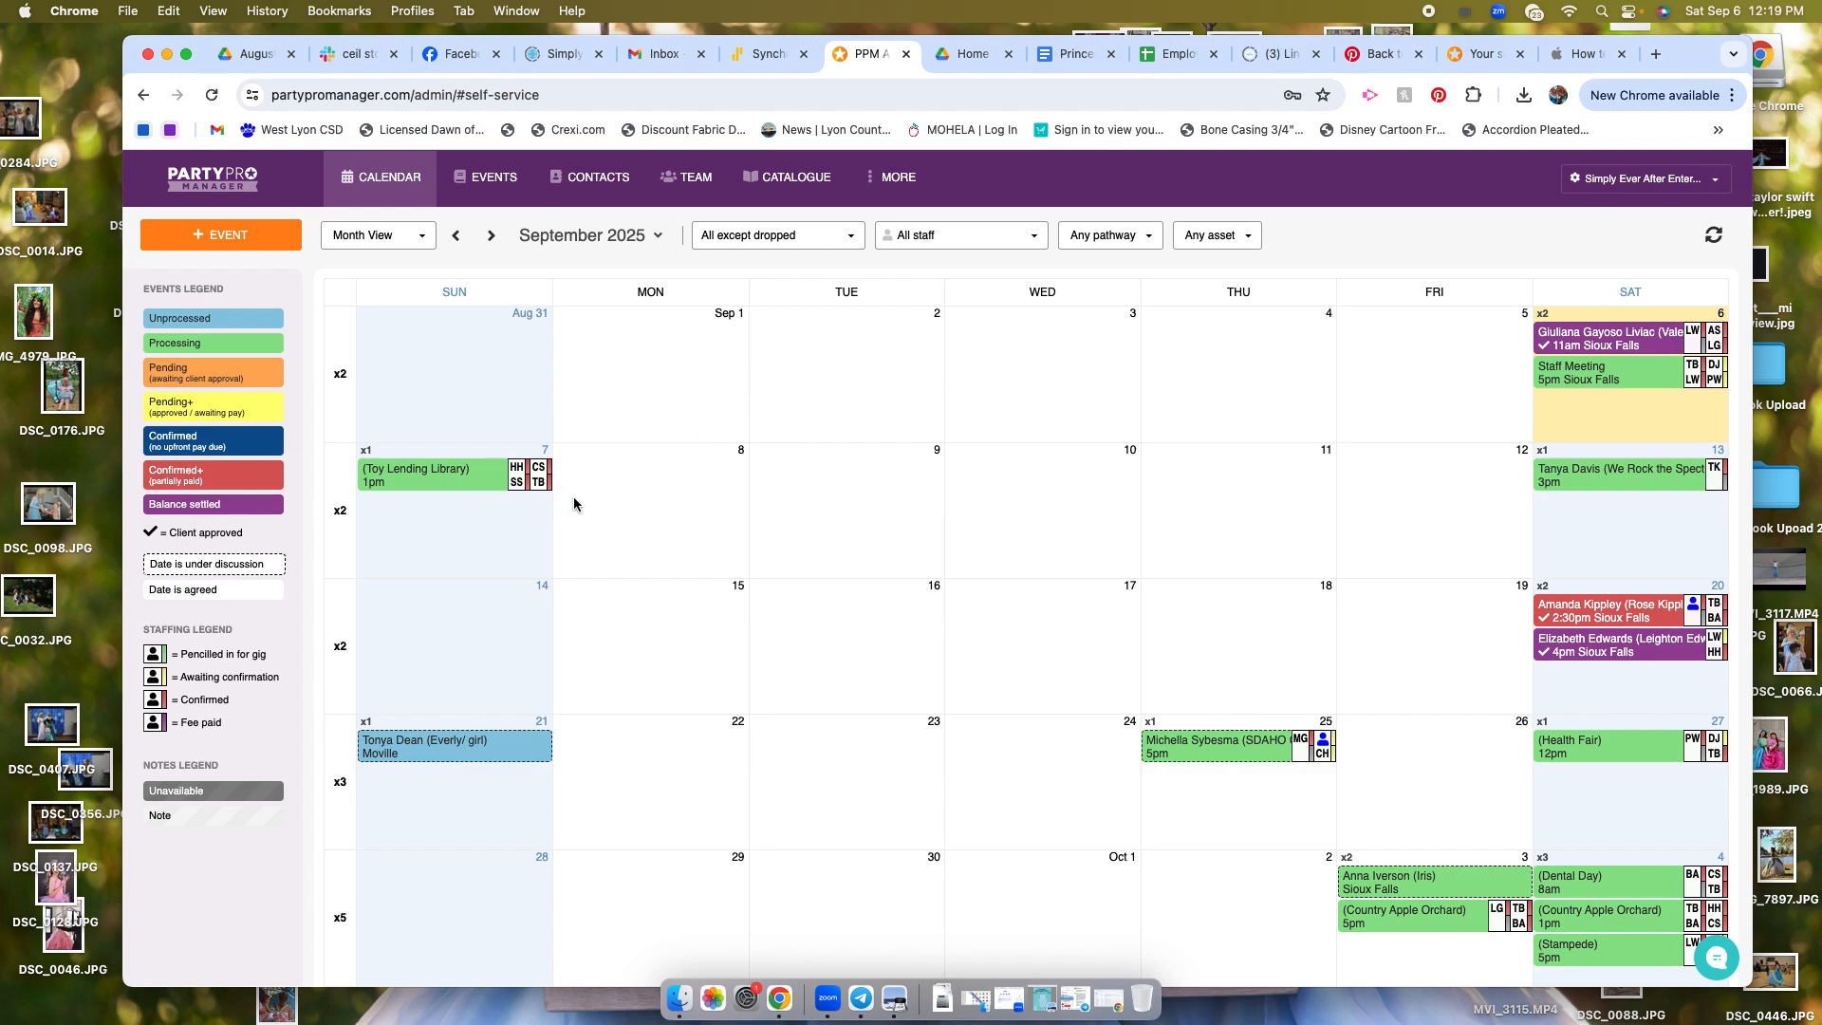
mouse_move(529, 489)
mouse_move(1576, 613)
Step: Return to the staff schedule and review the Today / Upcoming bookings with their roles, call times and confirmation statuses
left_click(1460, 59)
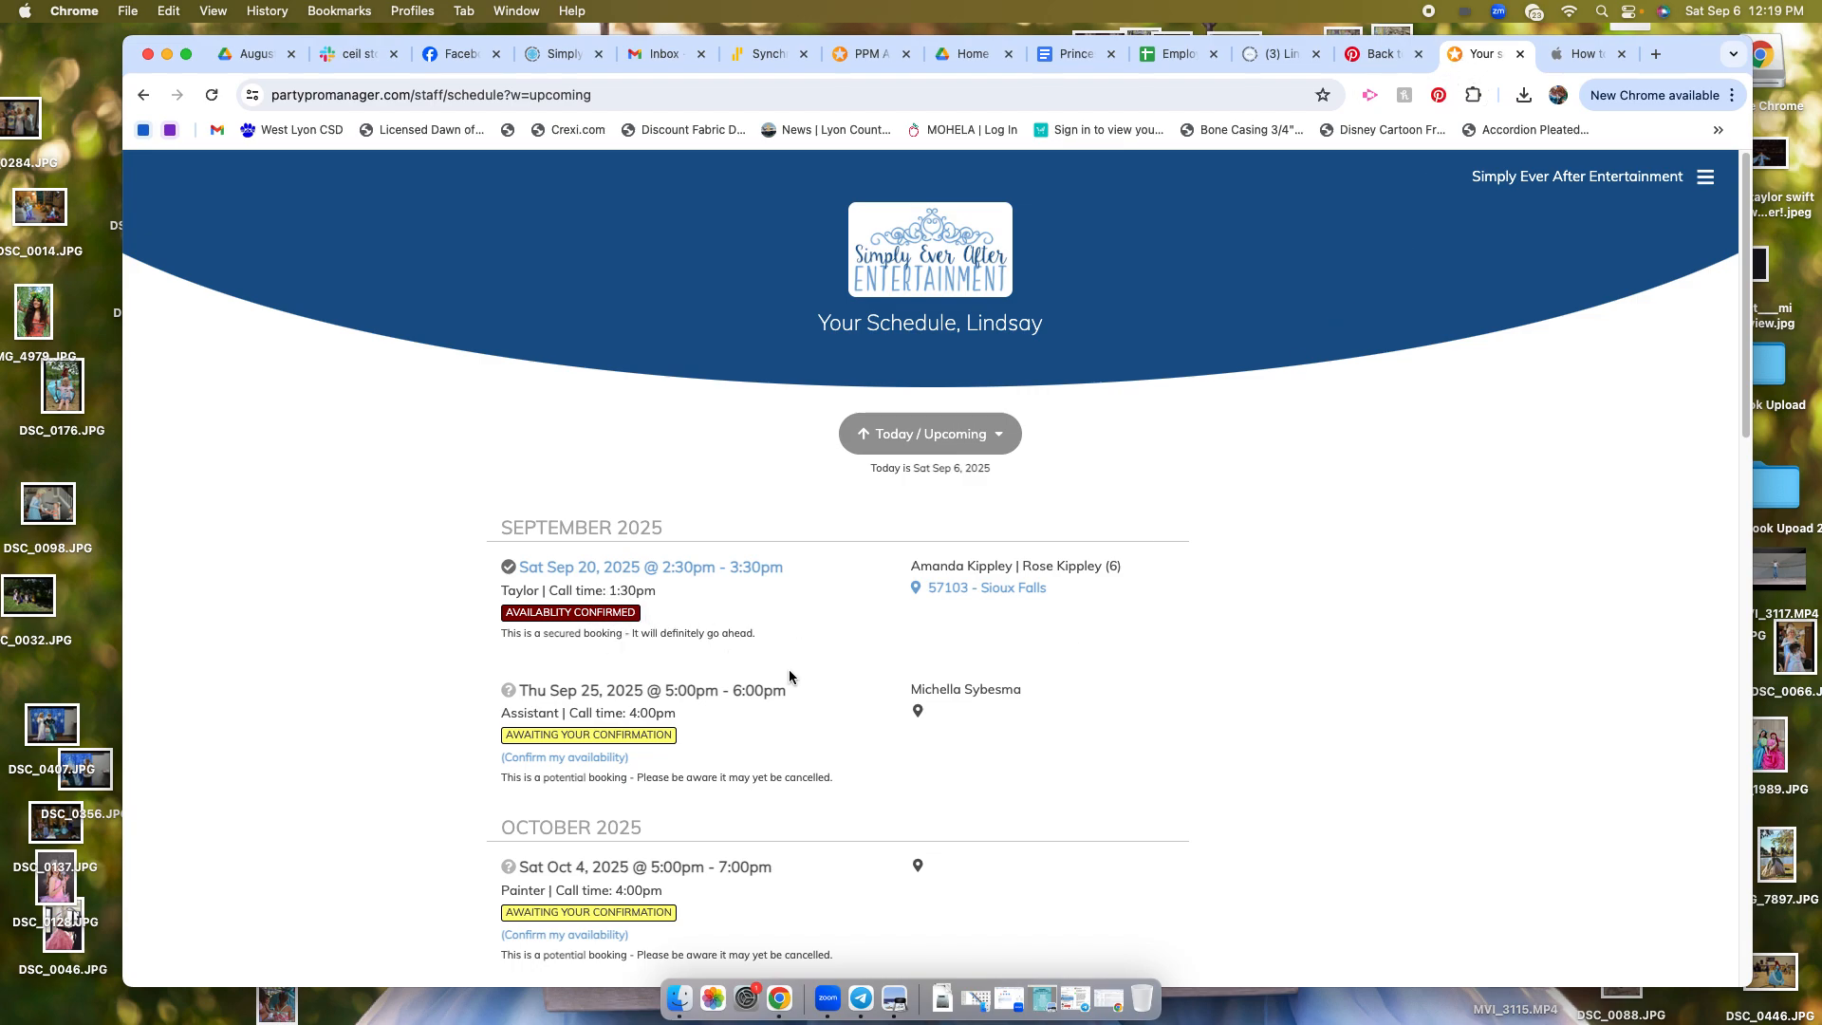
scroll(789, 675, "down", 6)
scroll(789, 676, "down", 2)
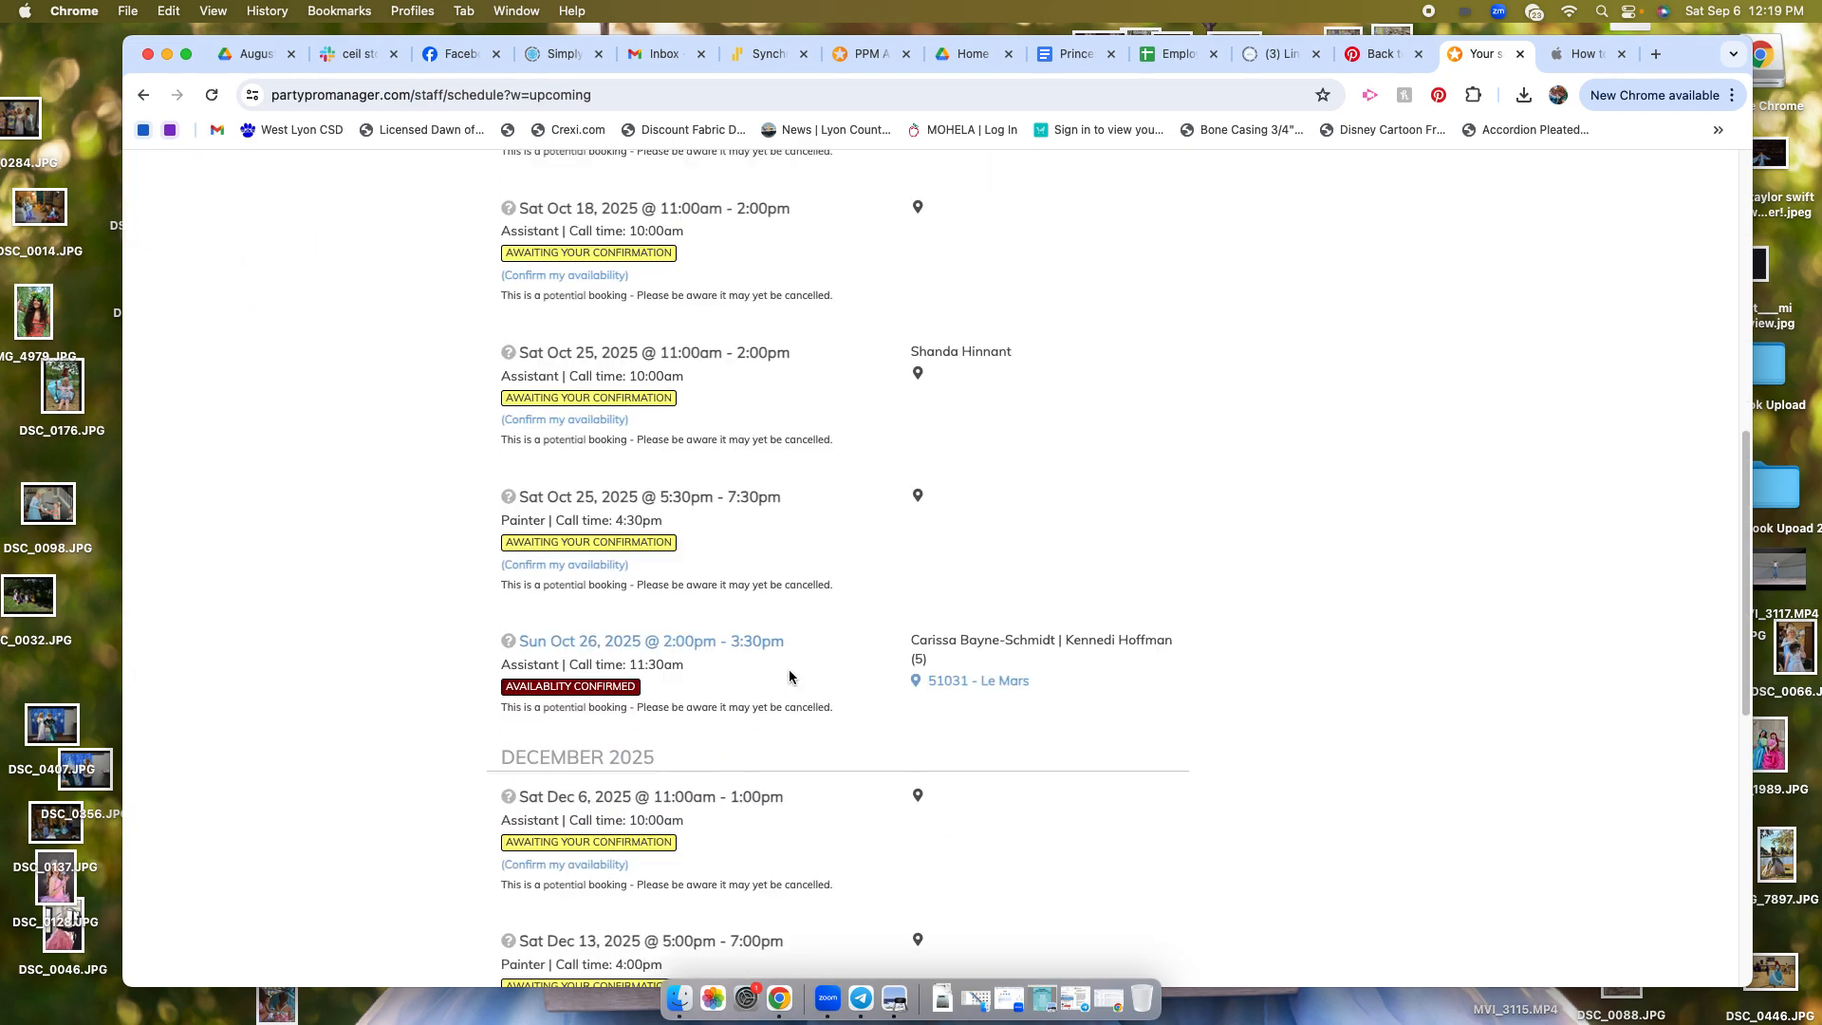
scroll(832, 702, "down", 6)
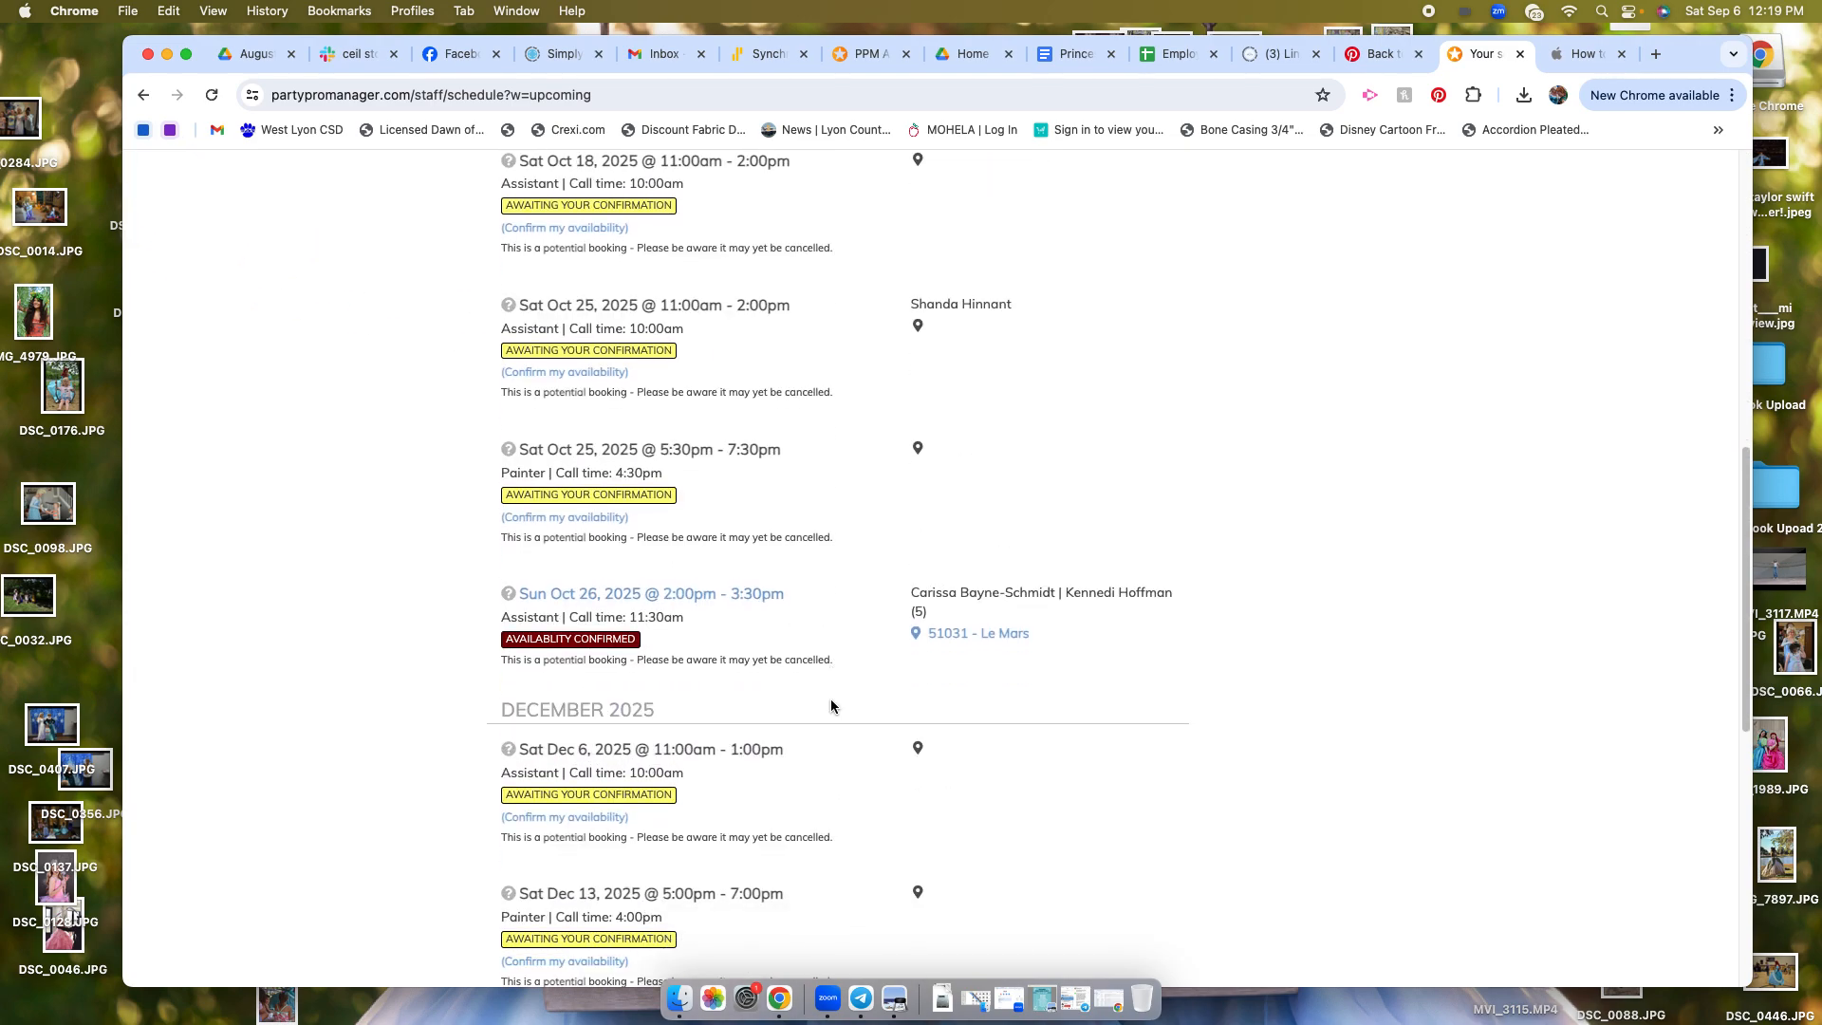
scroll(831, 704, "up", 7)
scroll(831, 704, "up", 8)
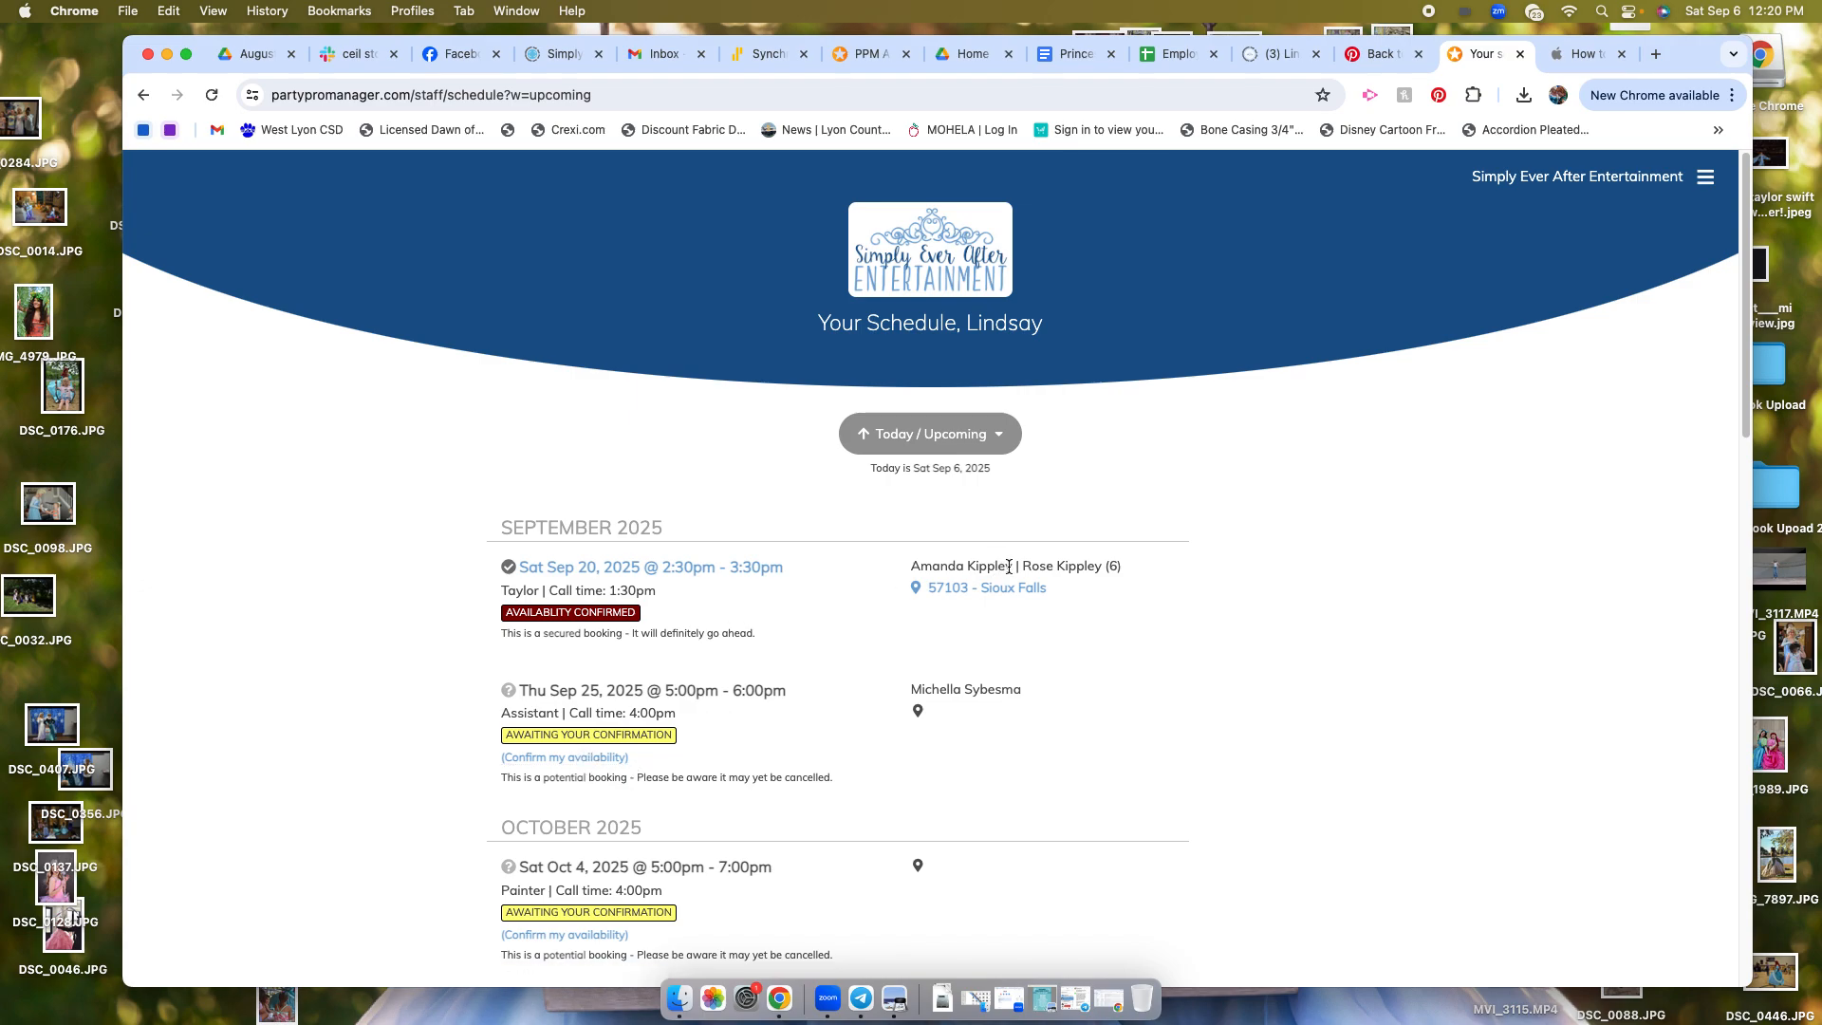
Step: Open the staff member's availability page and switch it to Default Availability
left_click(1709, 180)
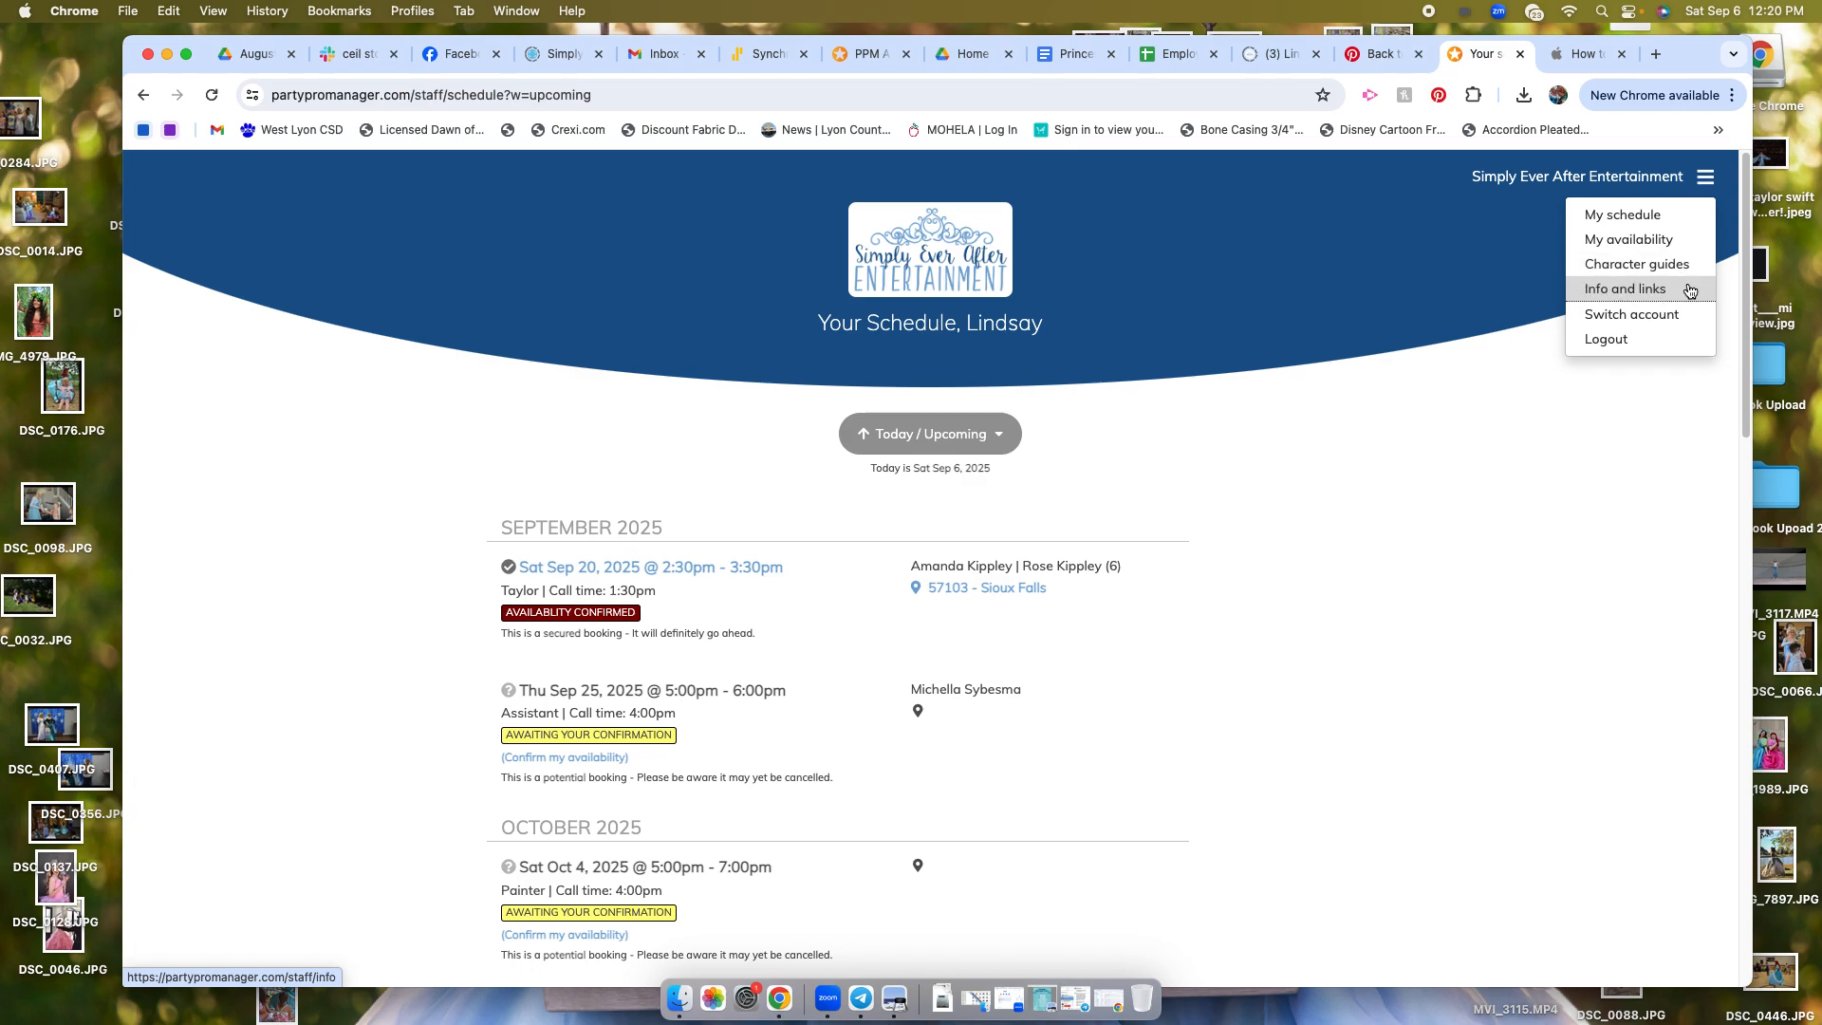
left_click(1666, 244)
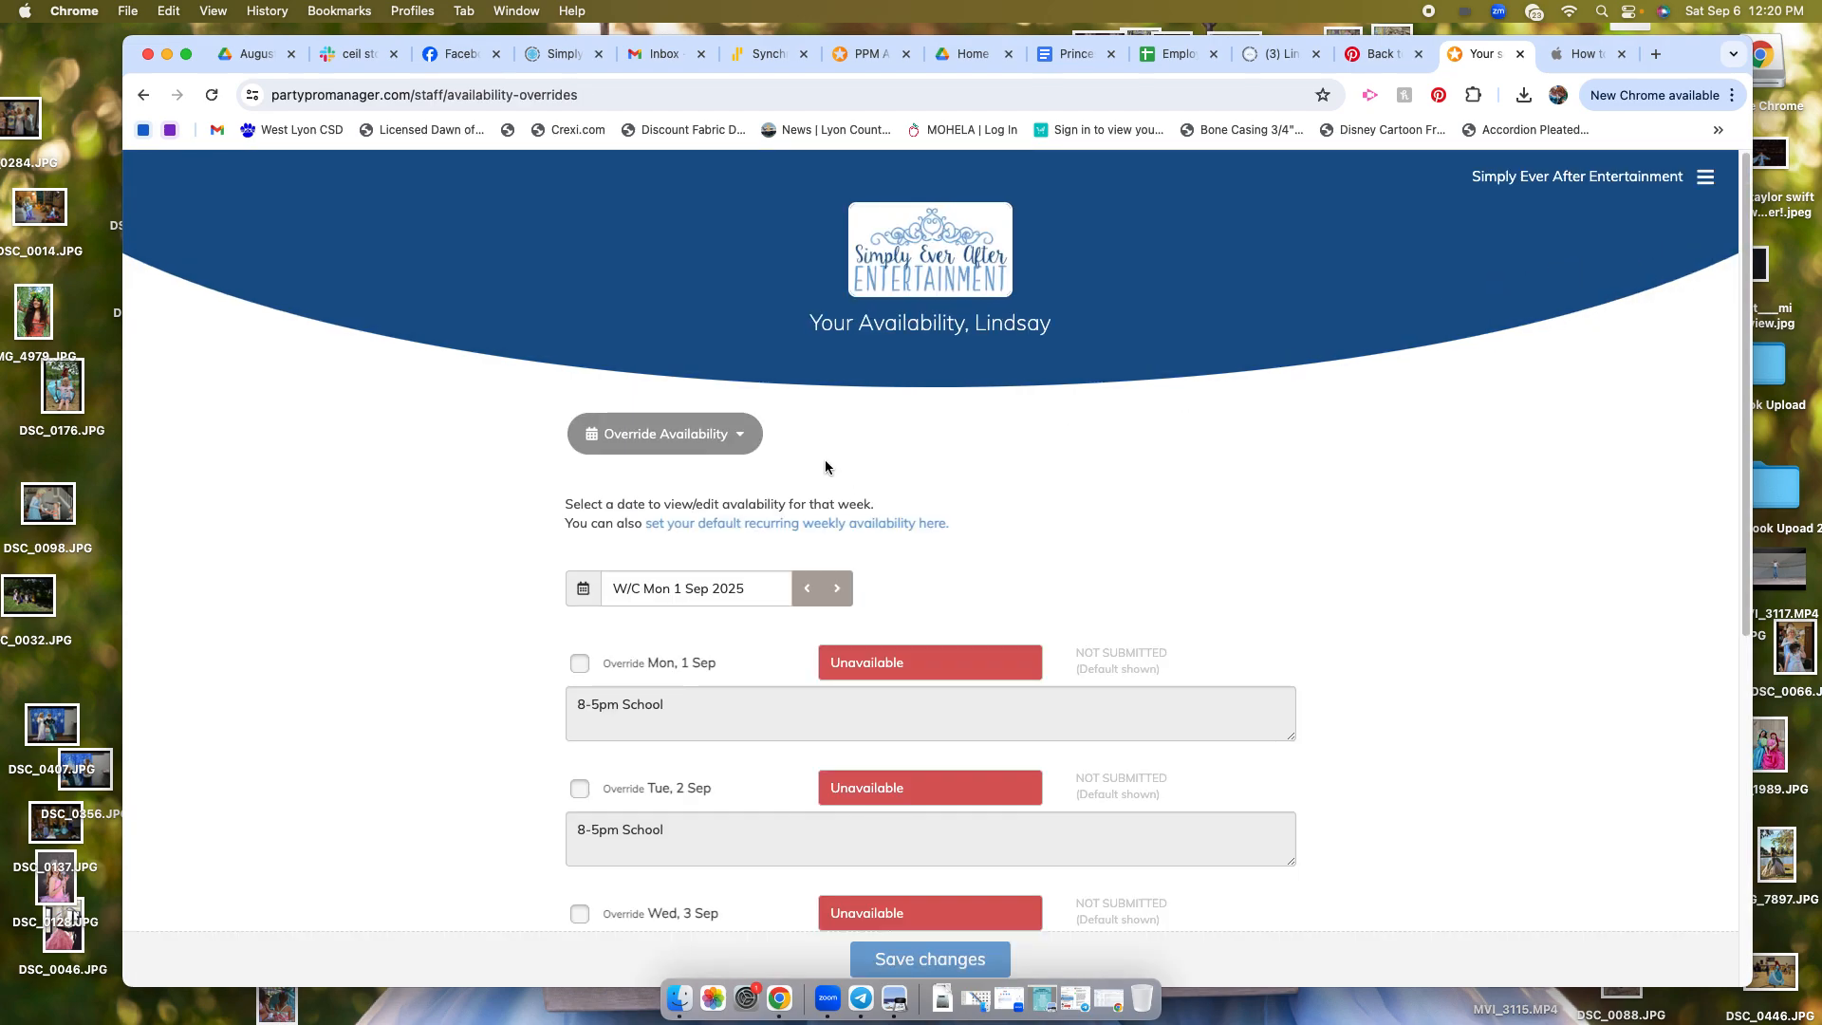
left_click(744, 438)
left_click(702, 482)
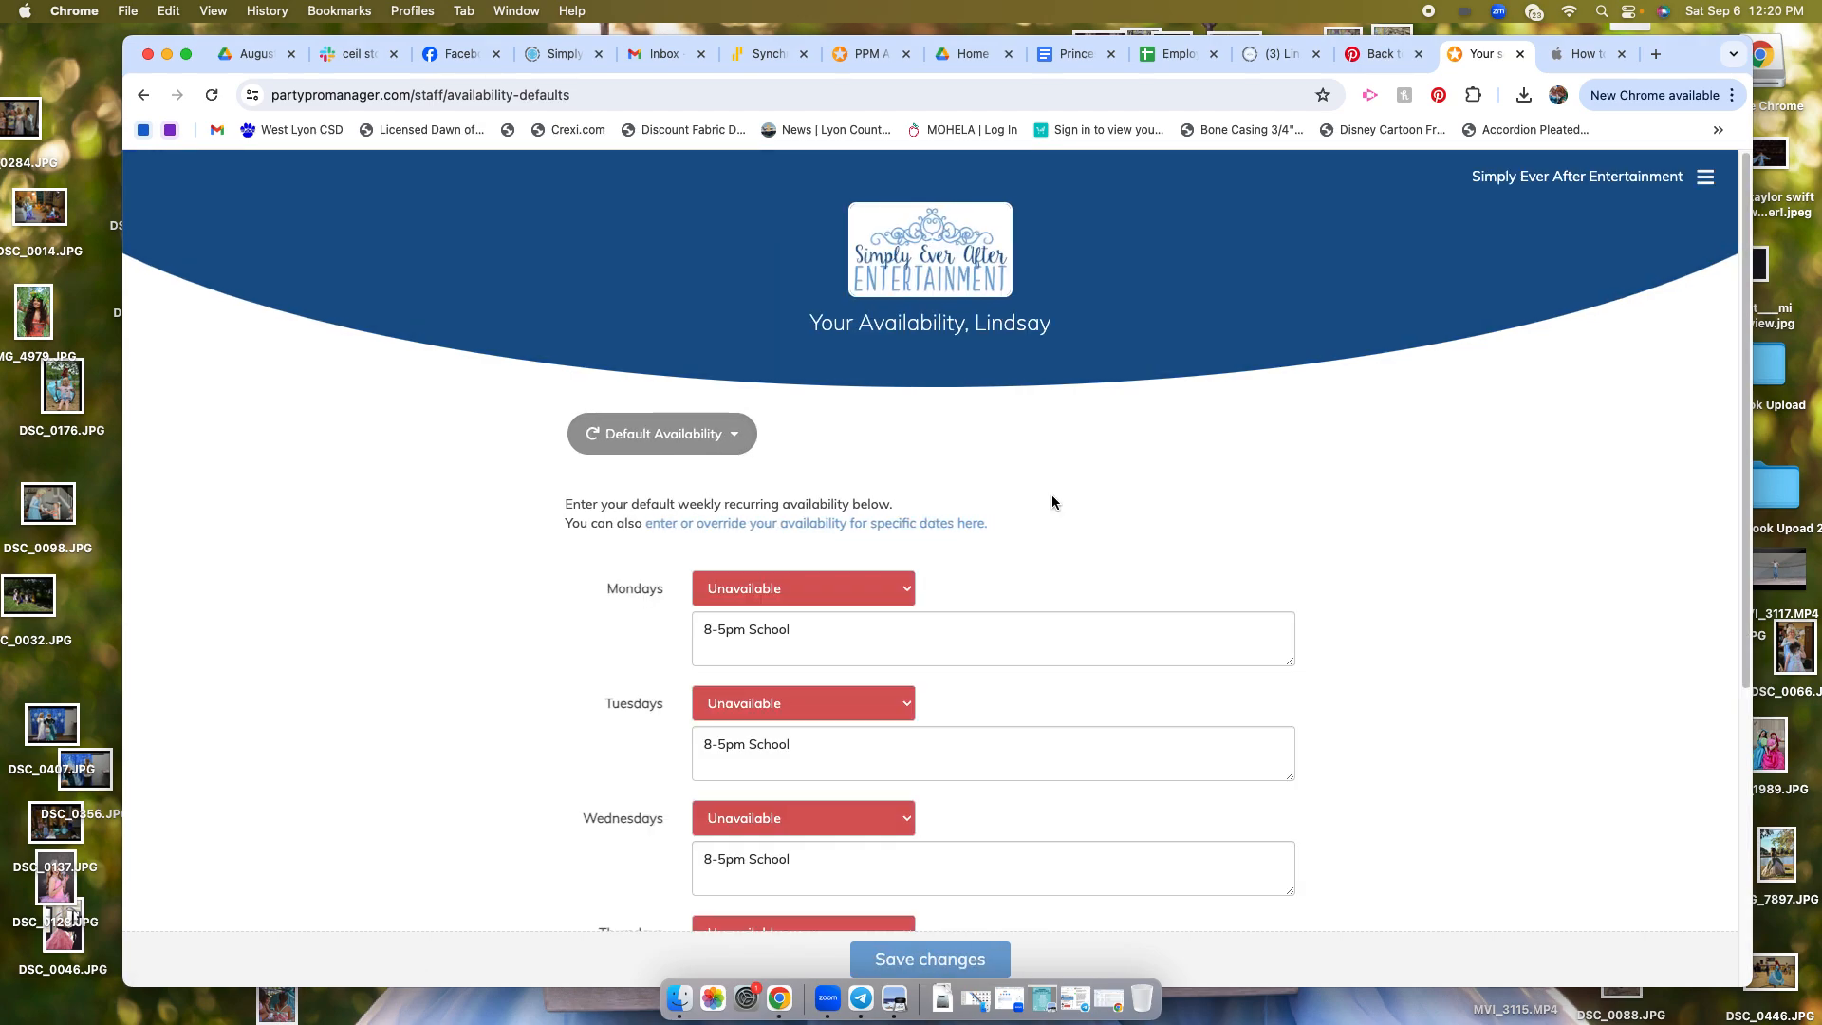
Step: Review the default recurring availability and notes for Mondays through Sundays, and save the changes
scroll(1103, 521, "down", 3)
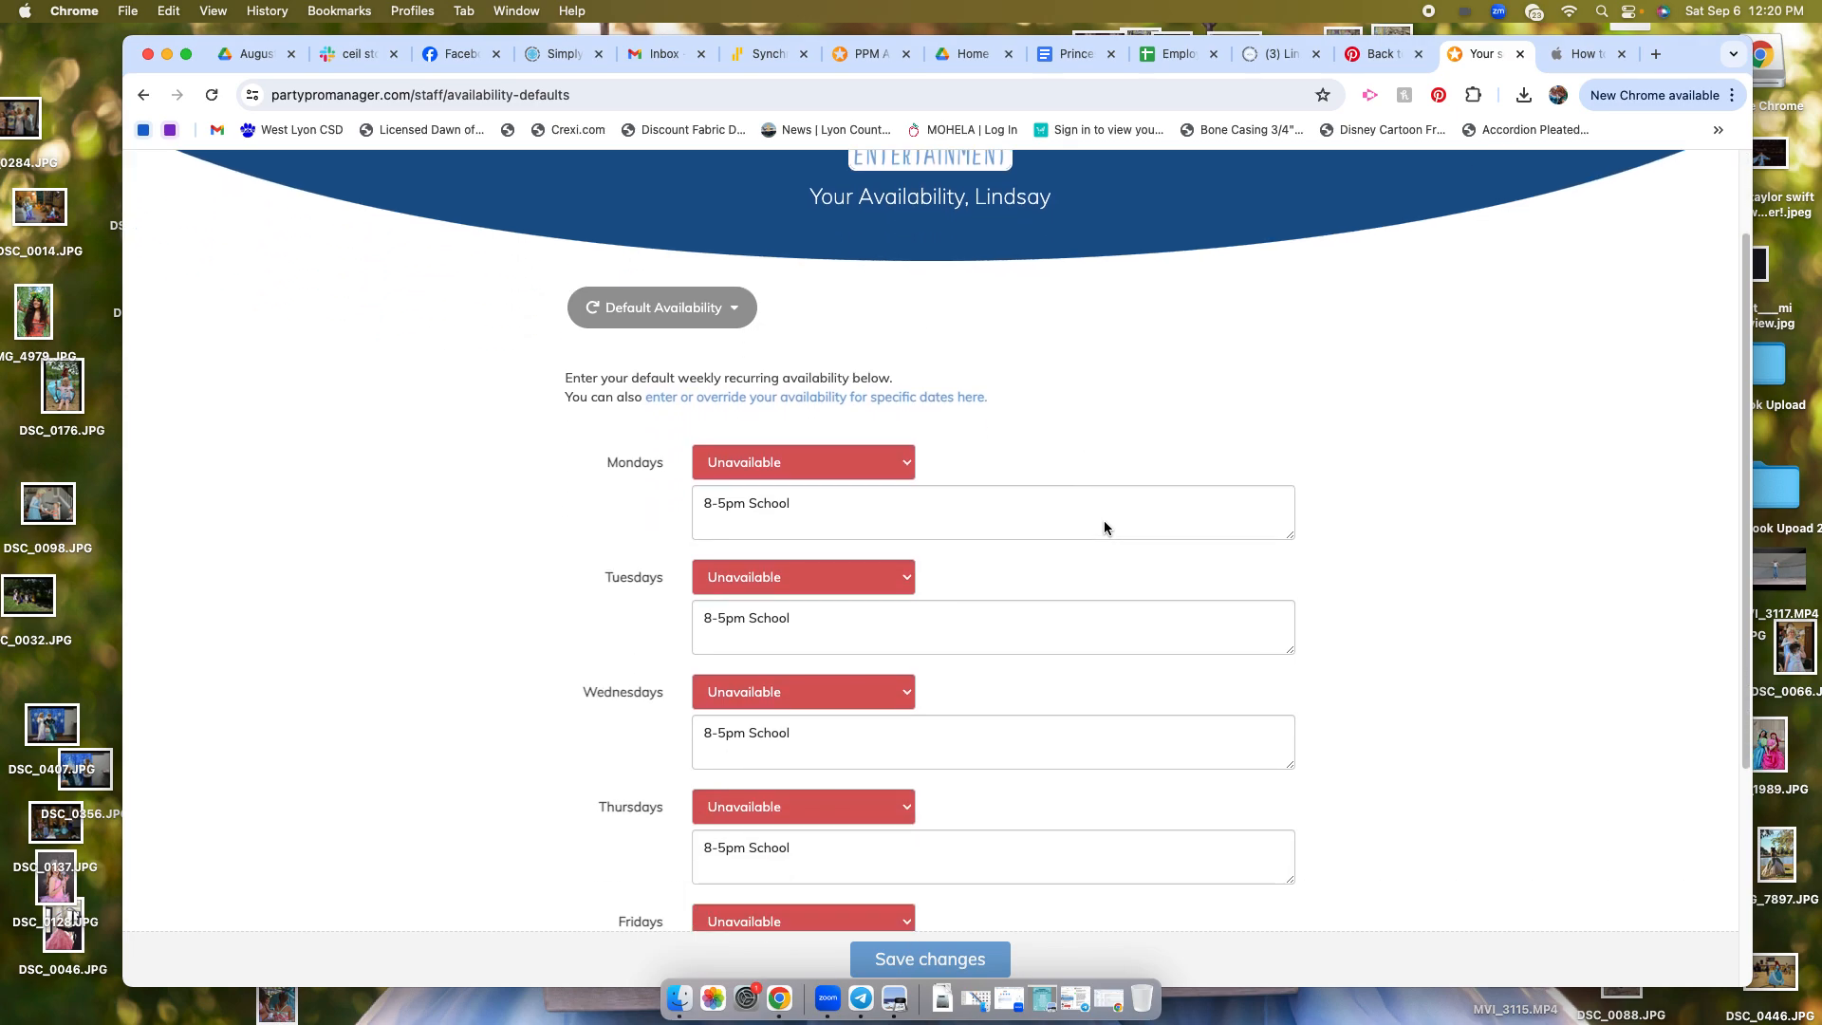
scroll(1104, 522, "down", 2)
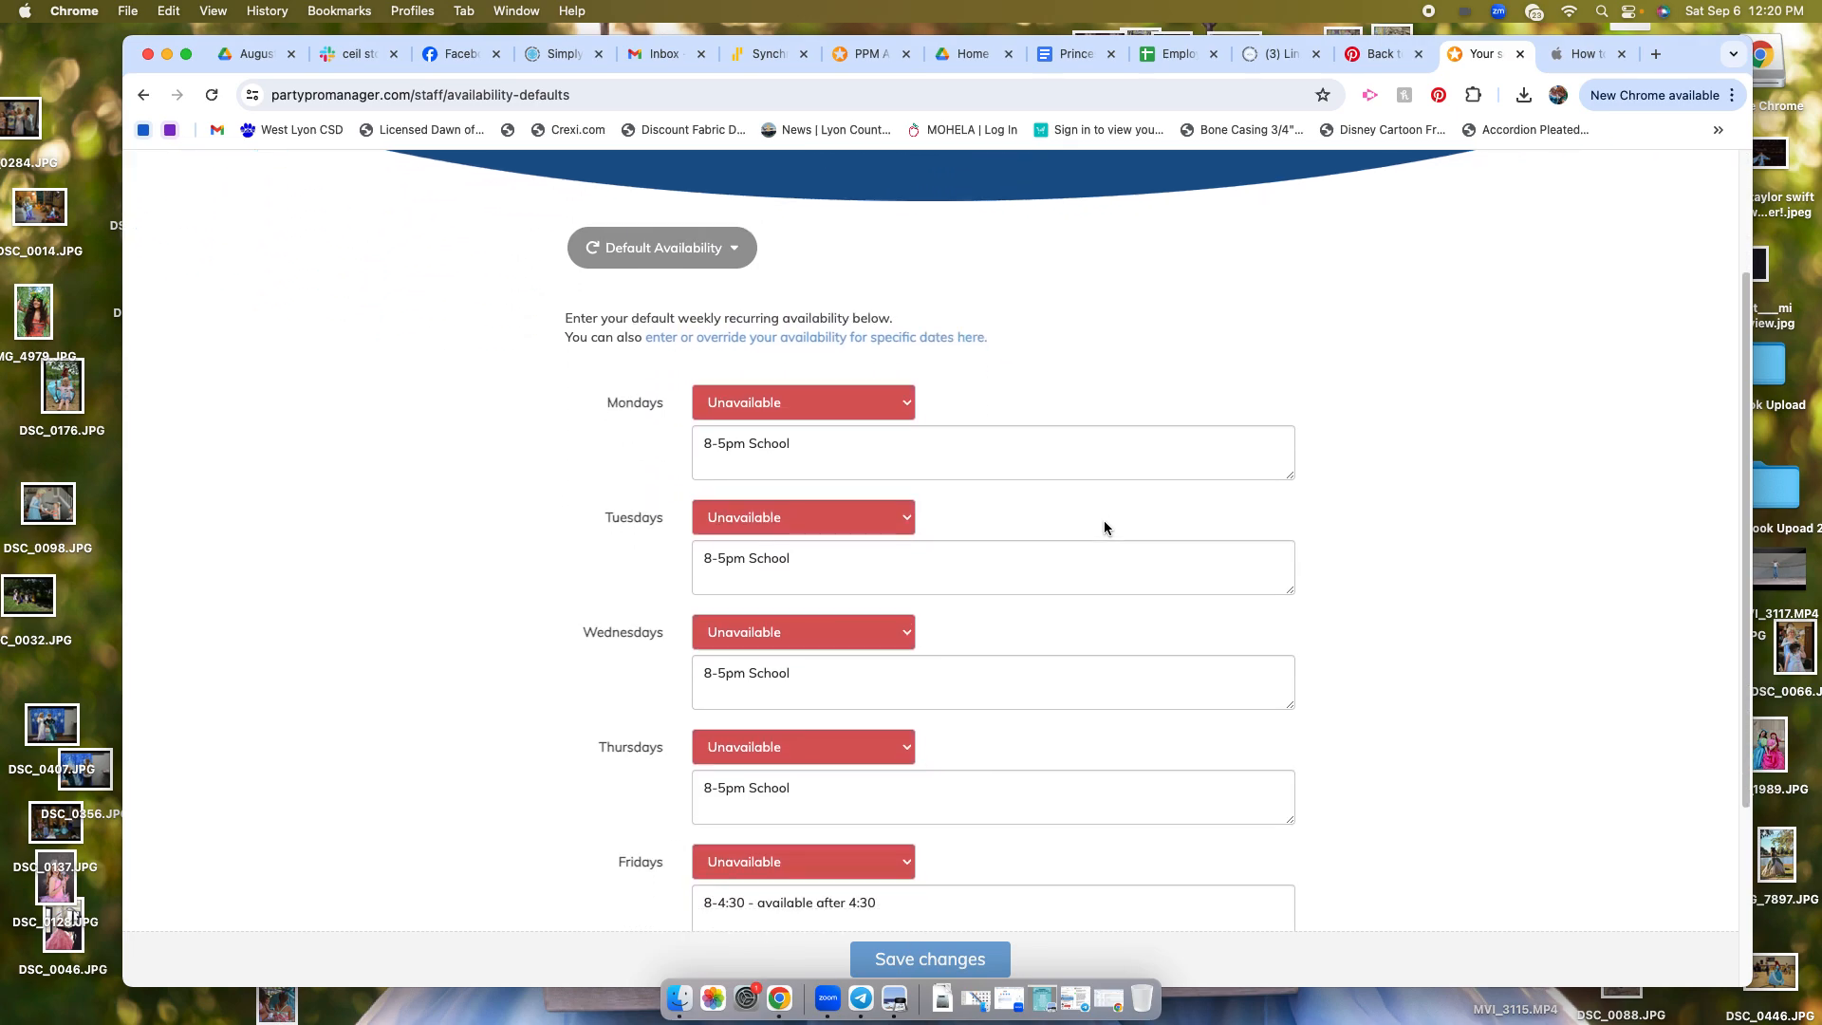
scroll(1104, 527, "down", 1)
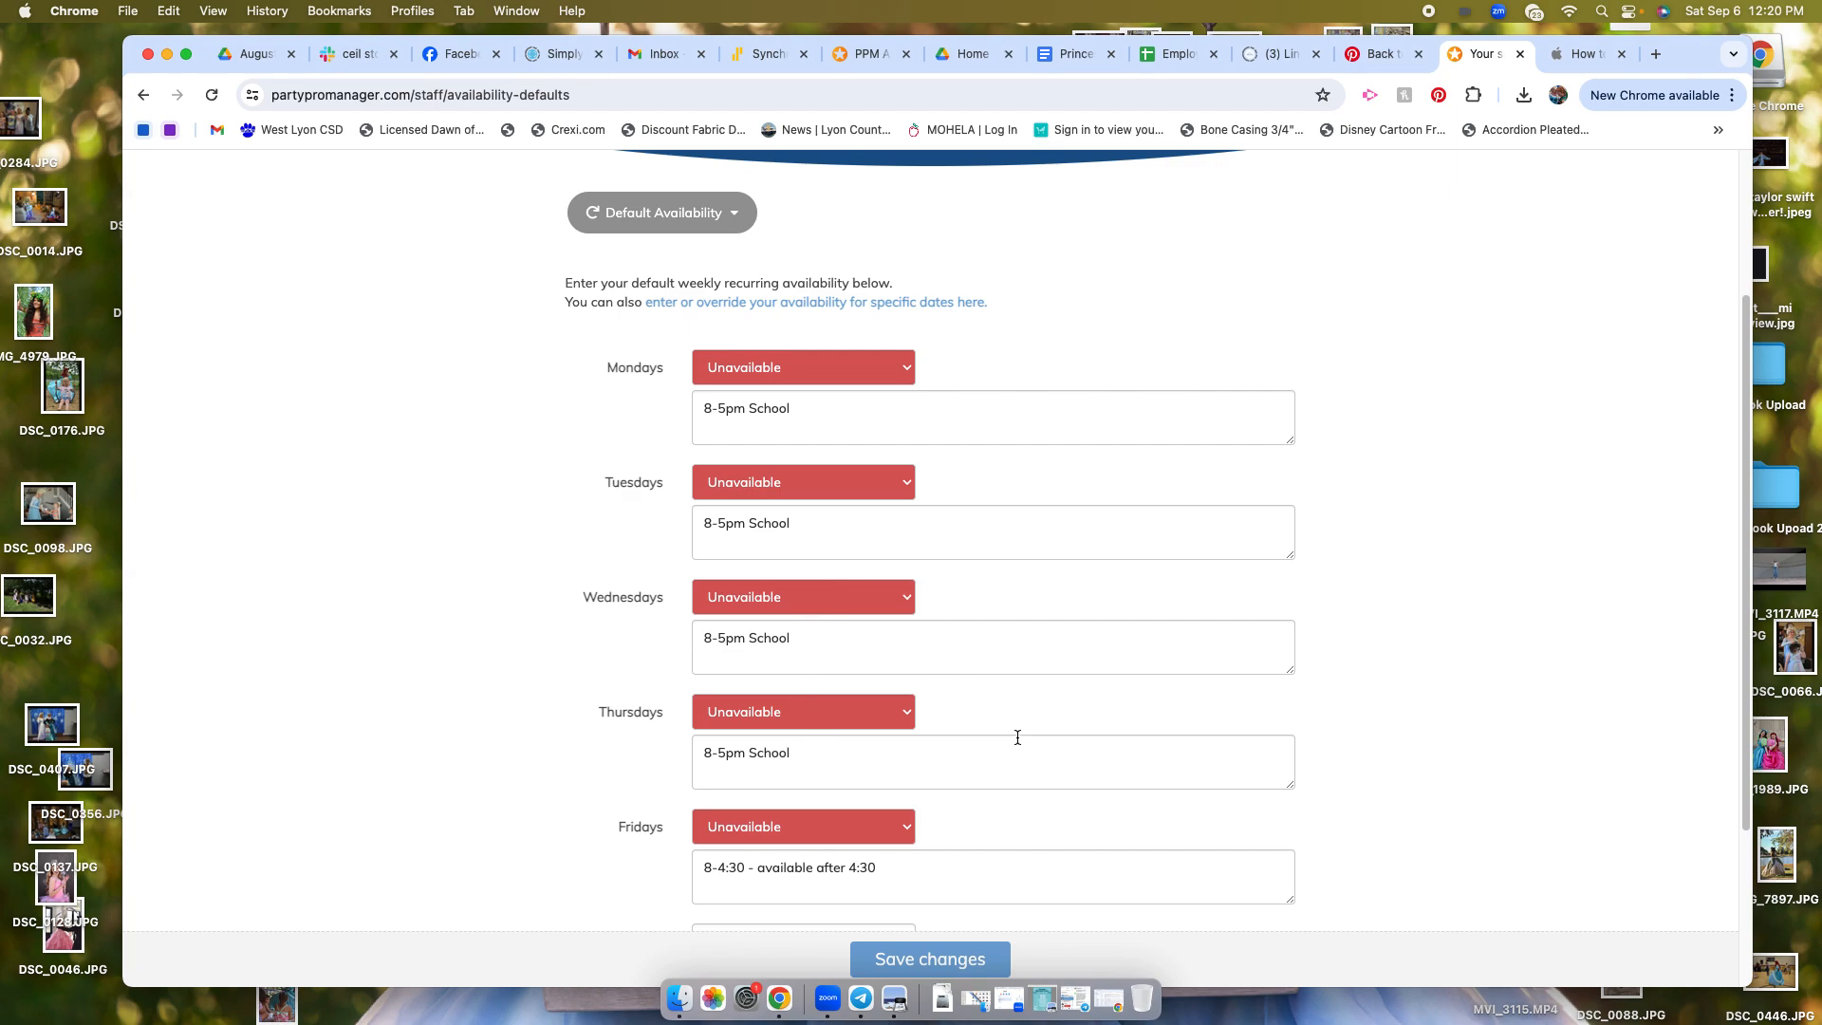
scroll(1049, 738, "down", 2)
scroll(1052, 740, "down", 2)
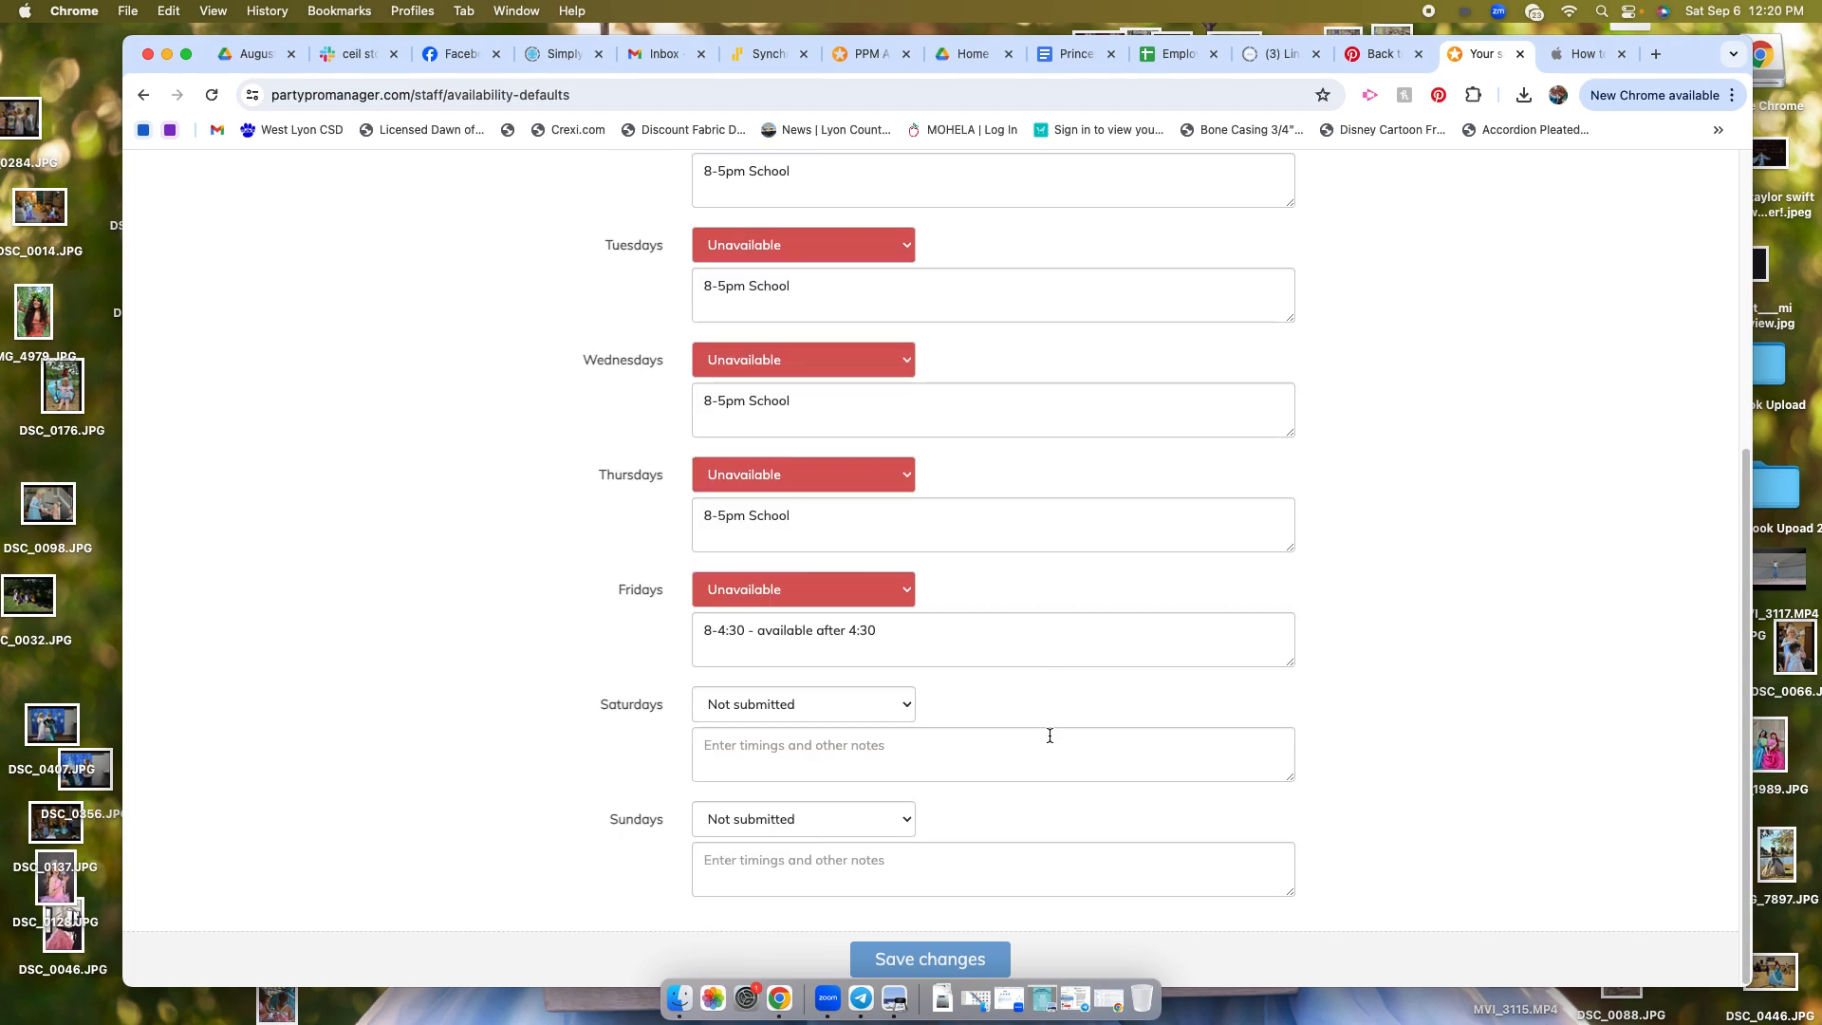
scroll(1050, 736, "up", 7)
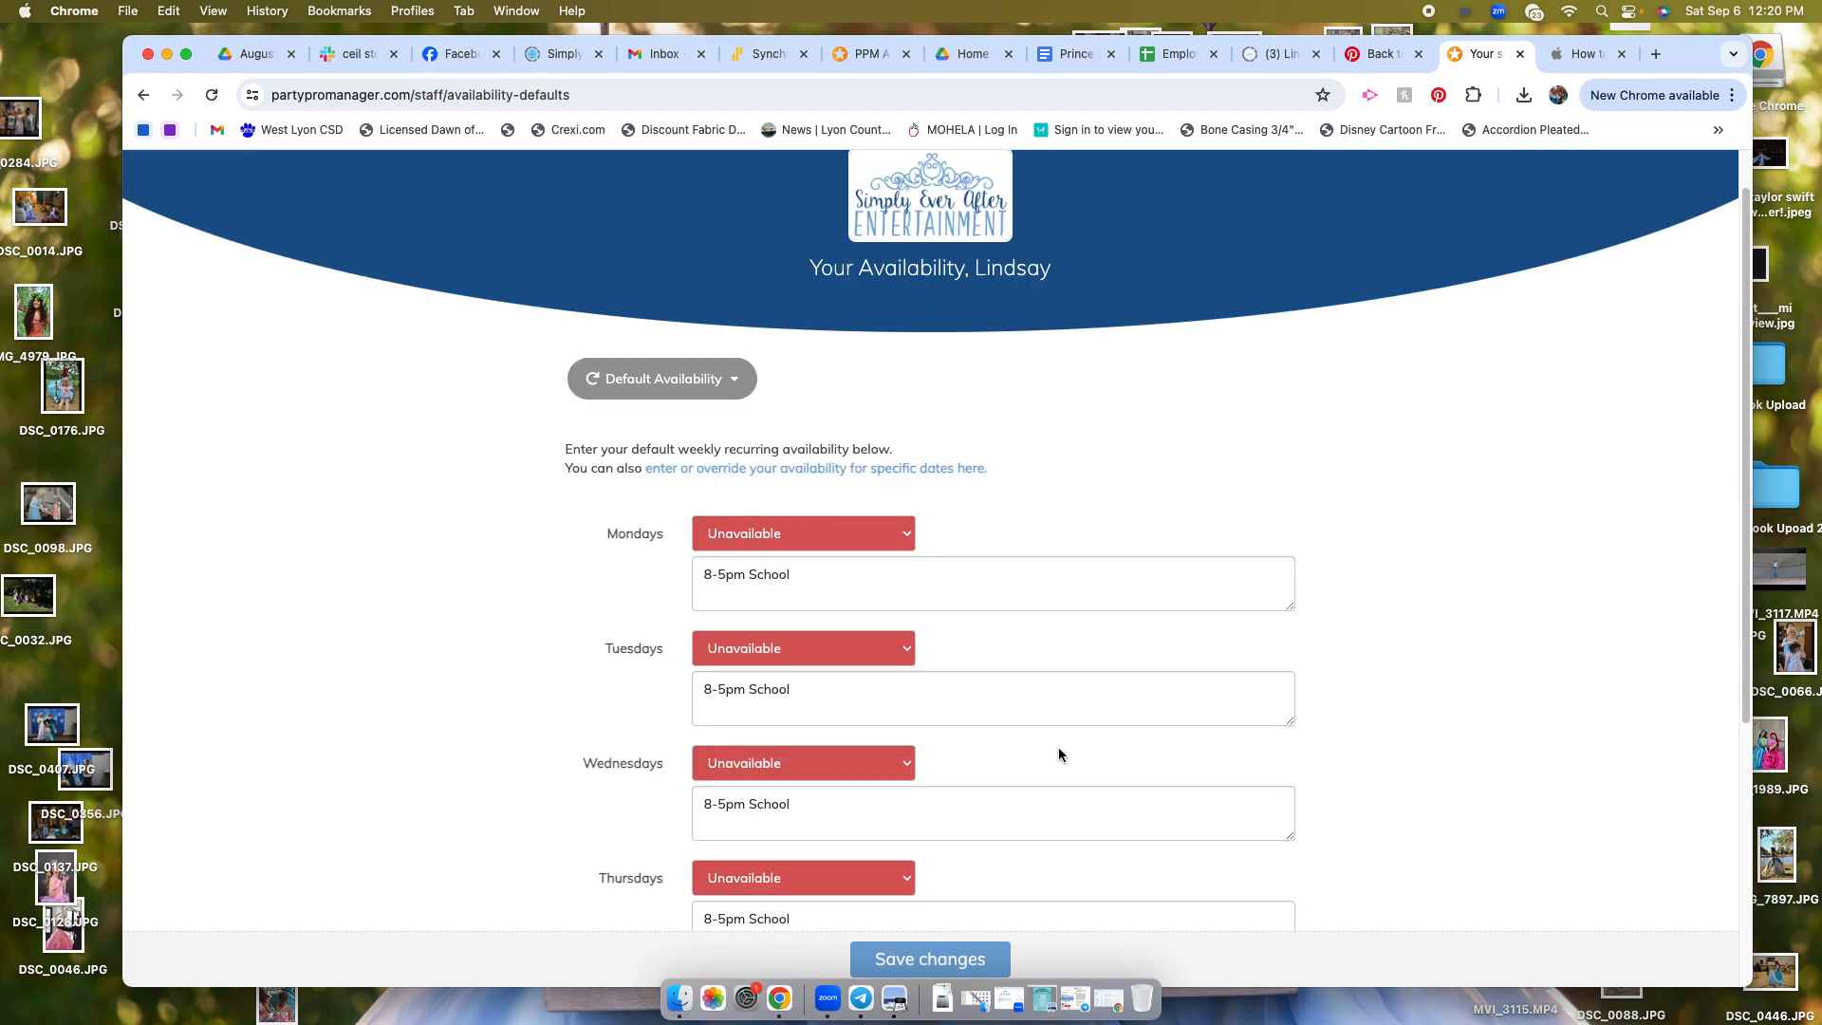
scroll(1060, 750, "down", 7)
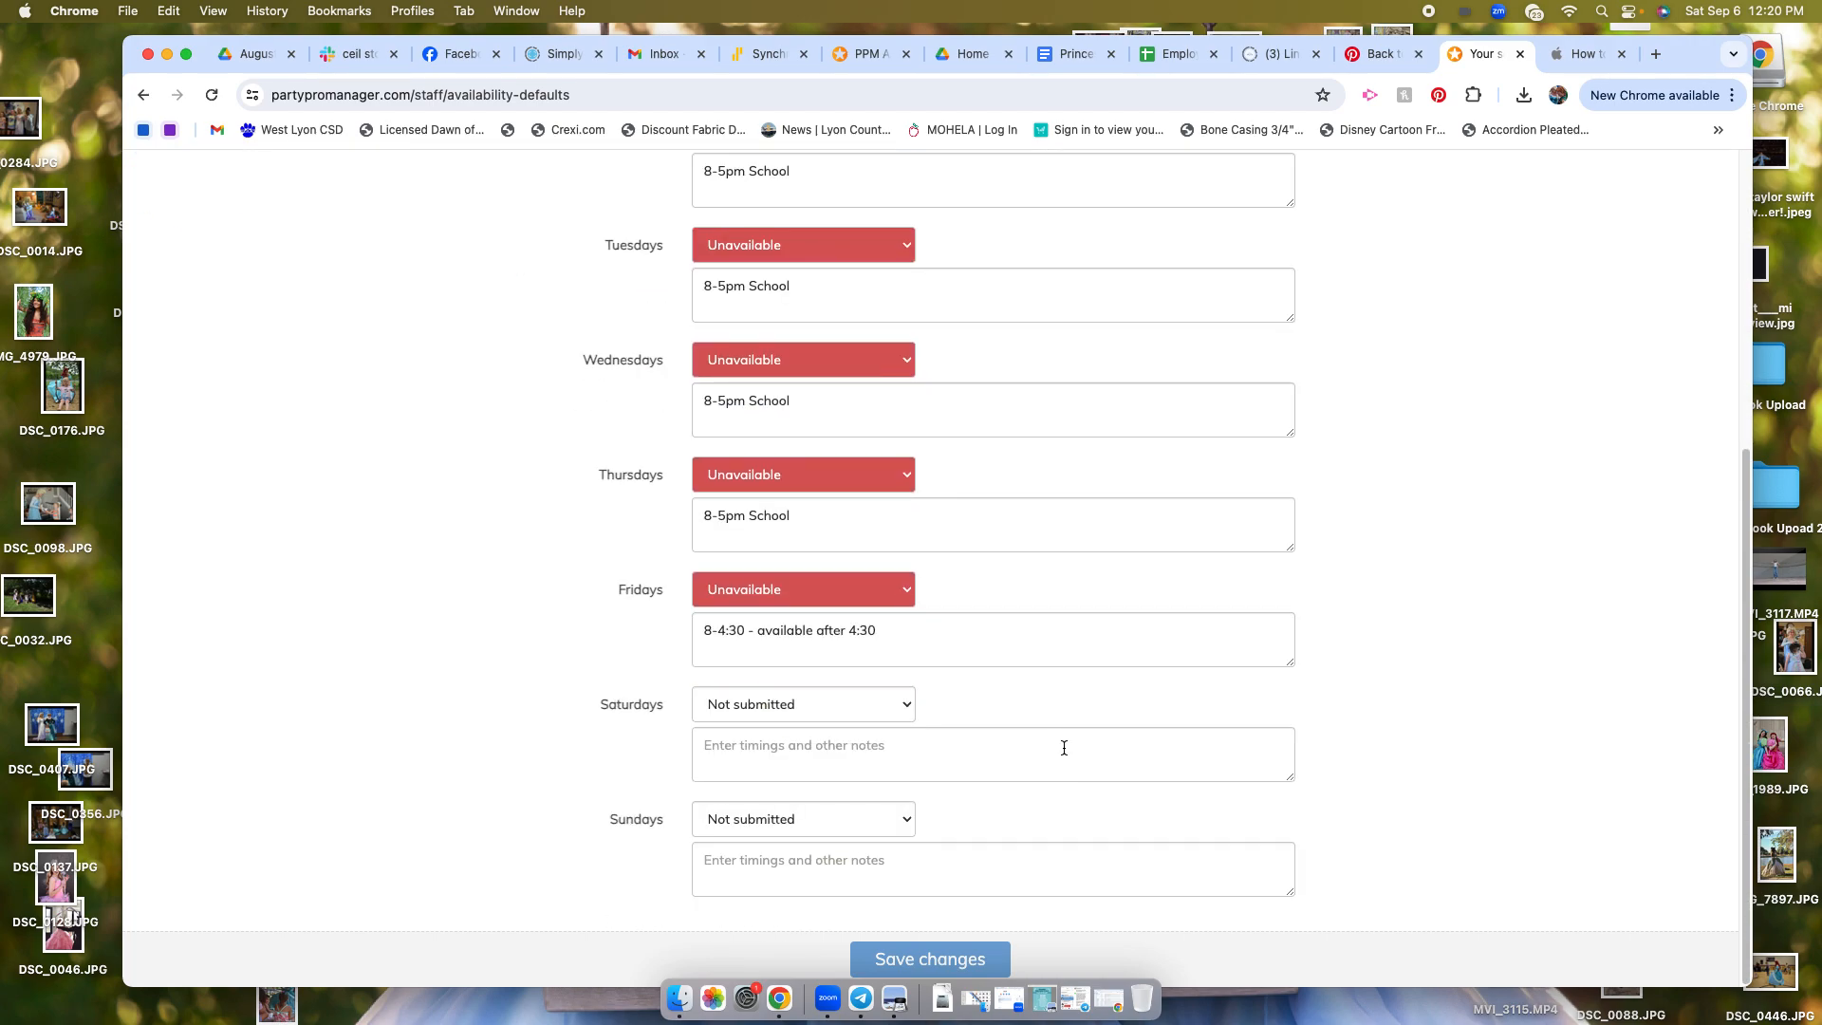
left_click(968, 955)
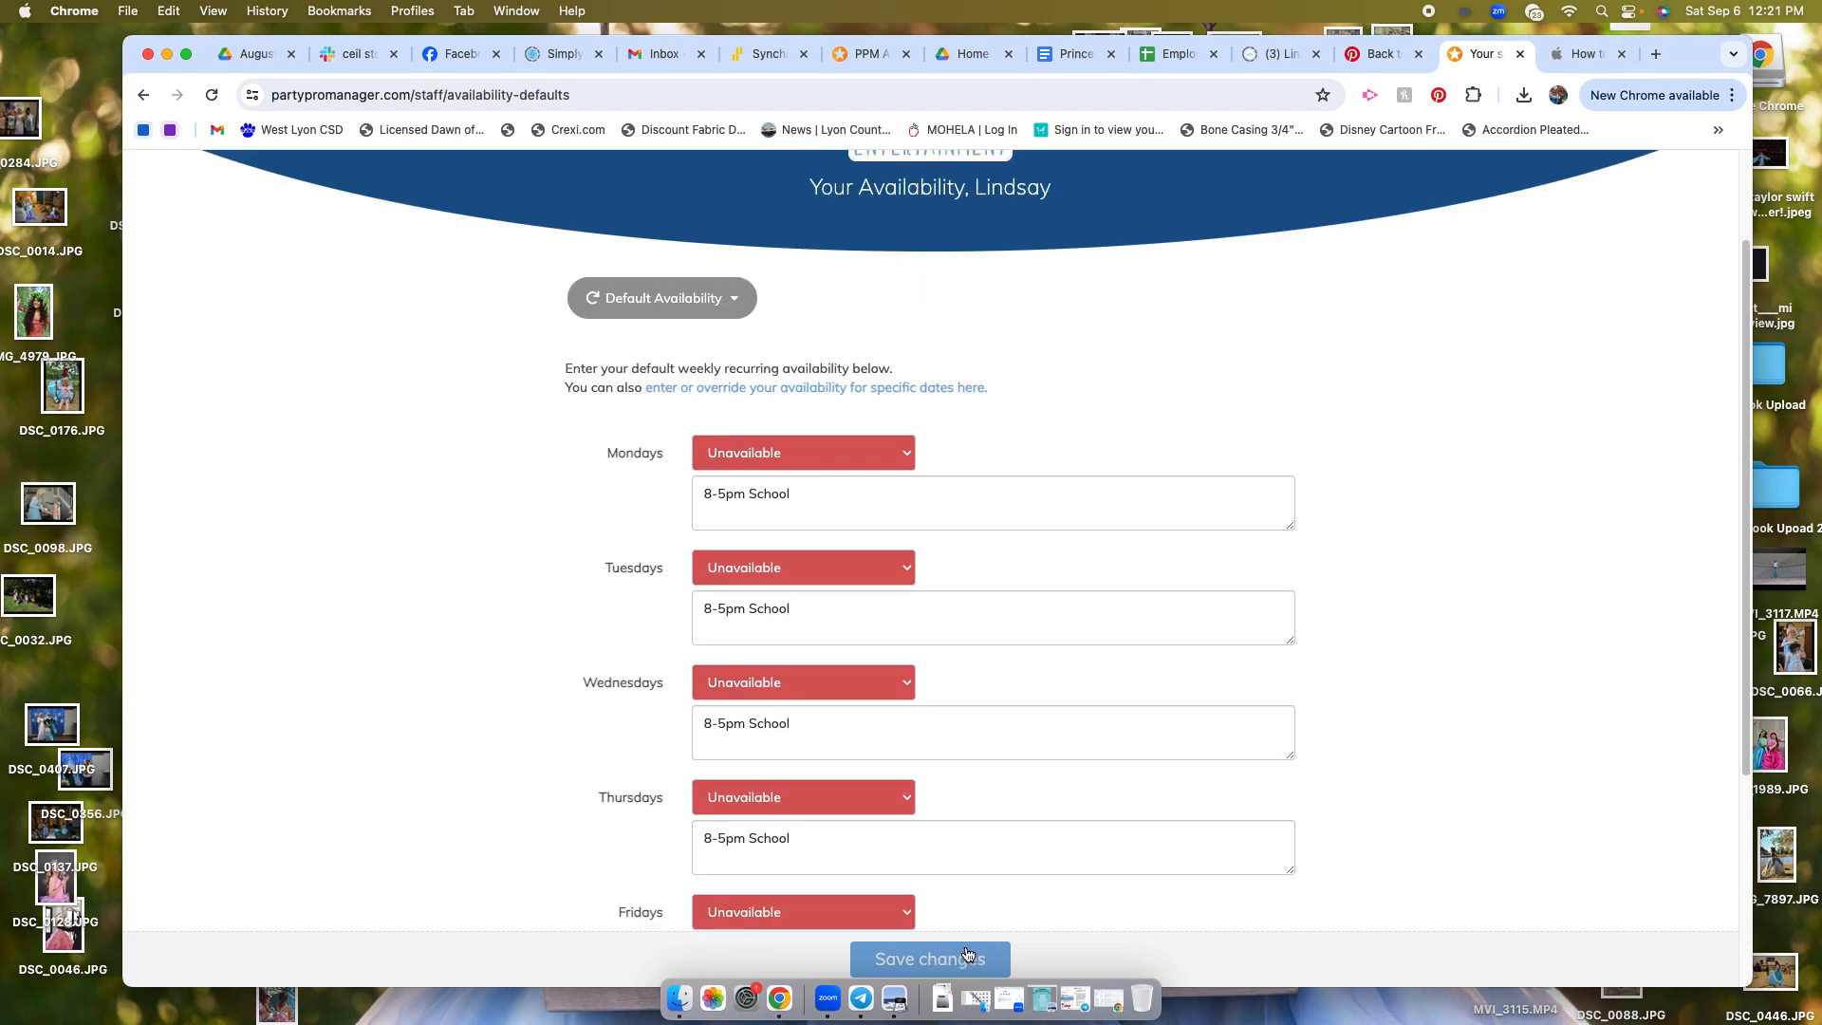
Step: Switch to Override Availability and override Mon, 1 Sep as Available with the note "No School"
left_click(714, 316)
left_click(702, 386)
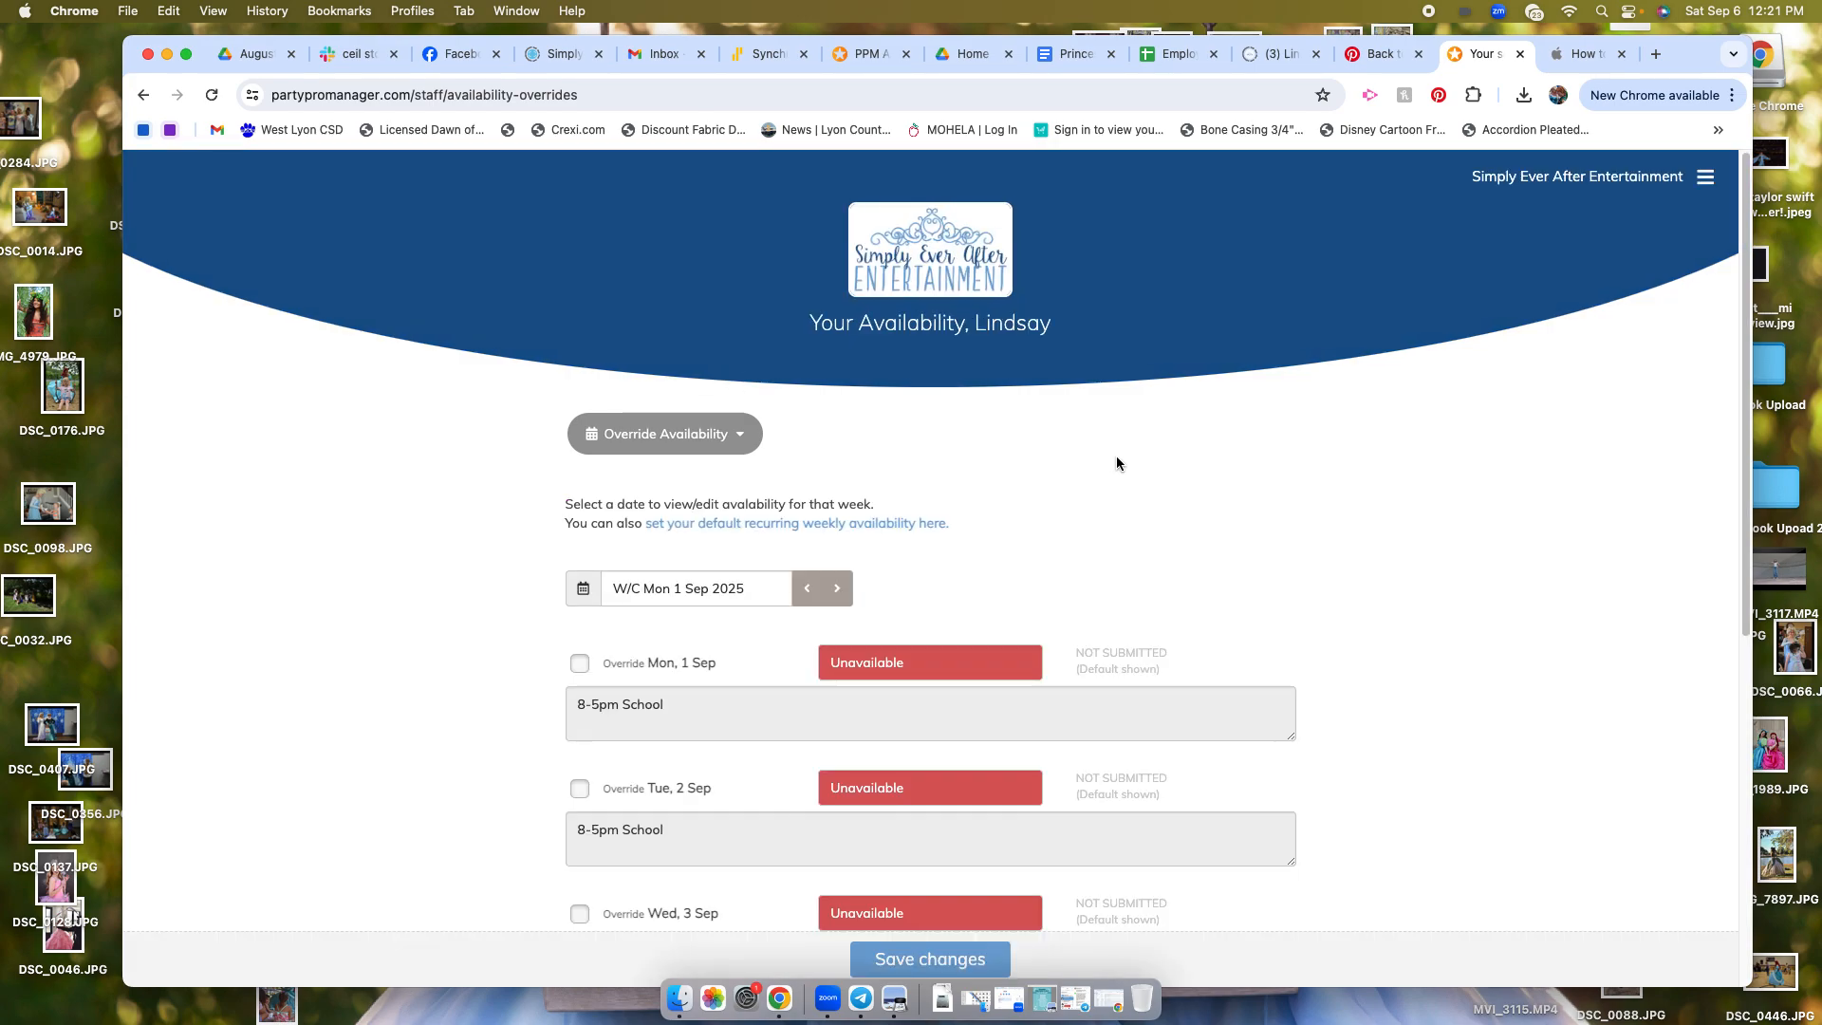
scroll(1126, 497, "down", 5)
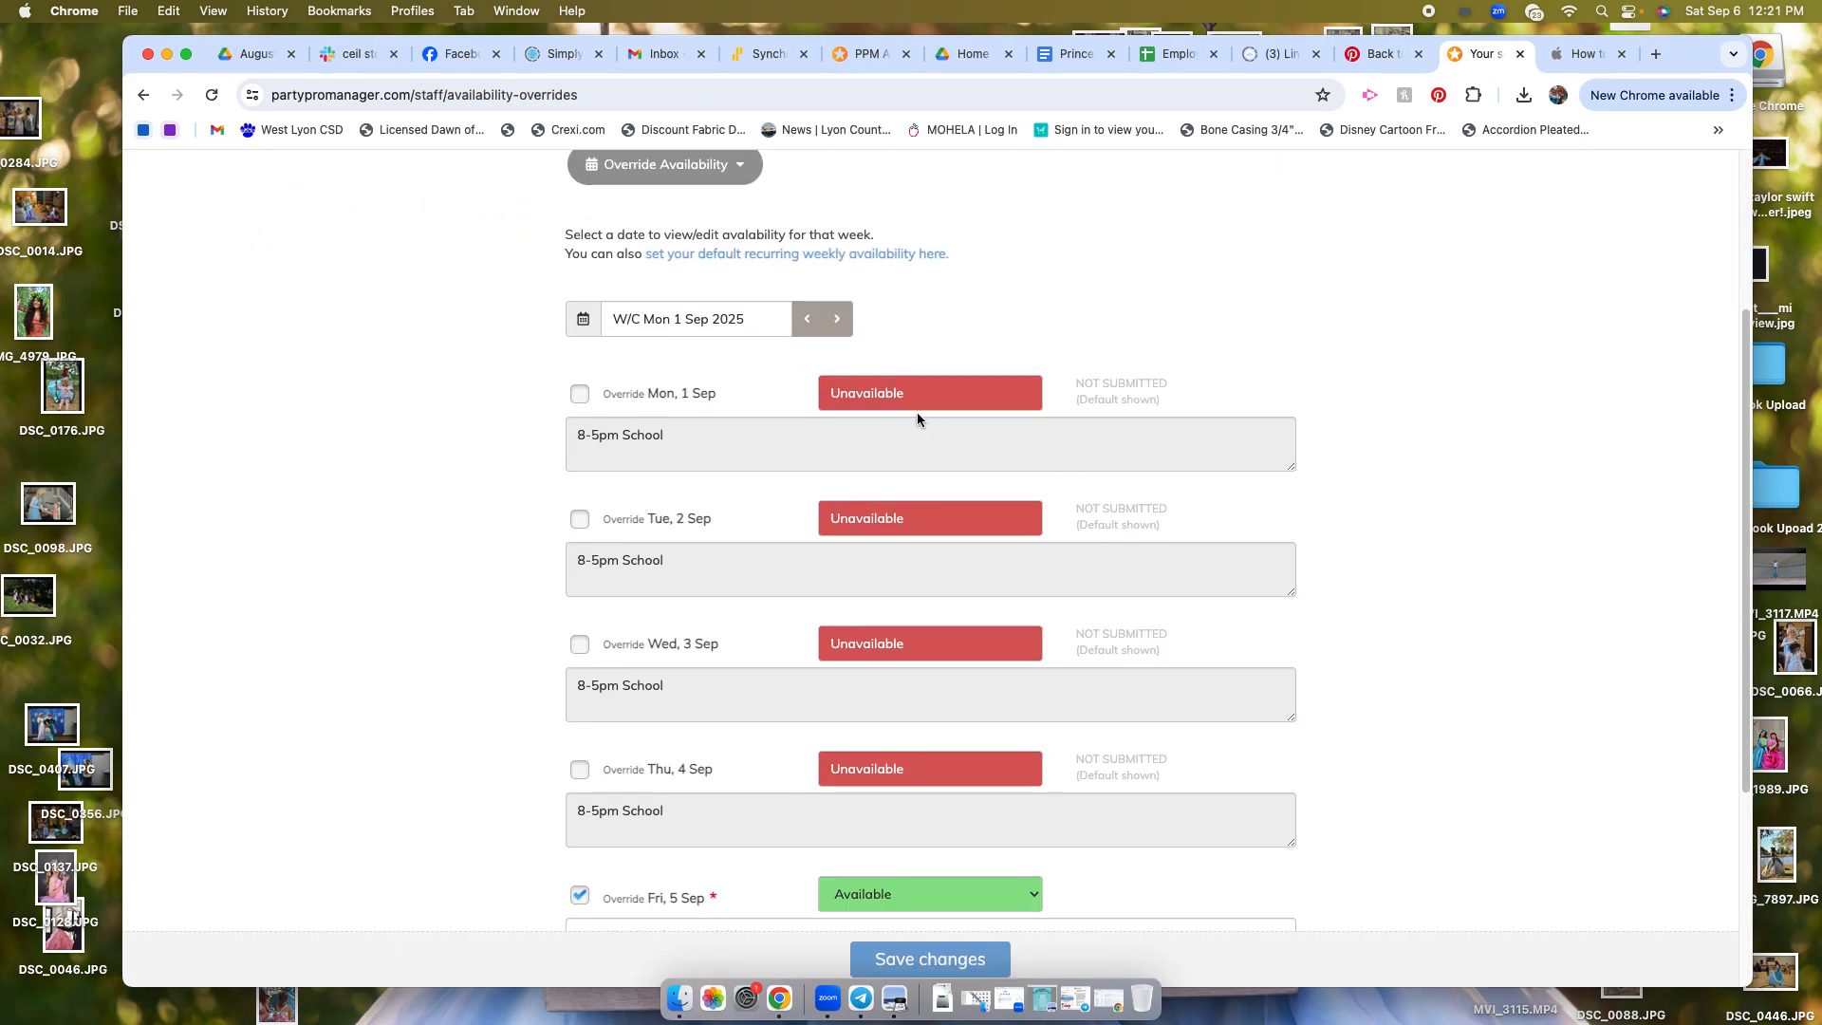
left_click(580, 393)
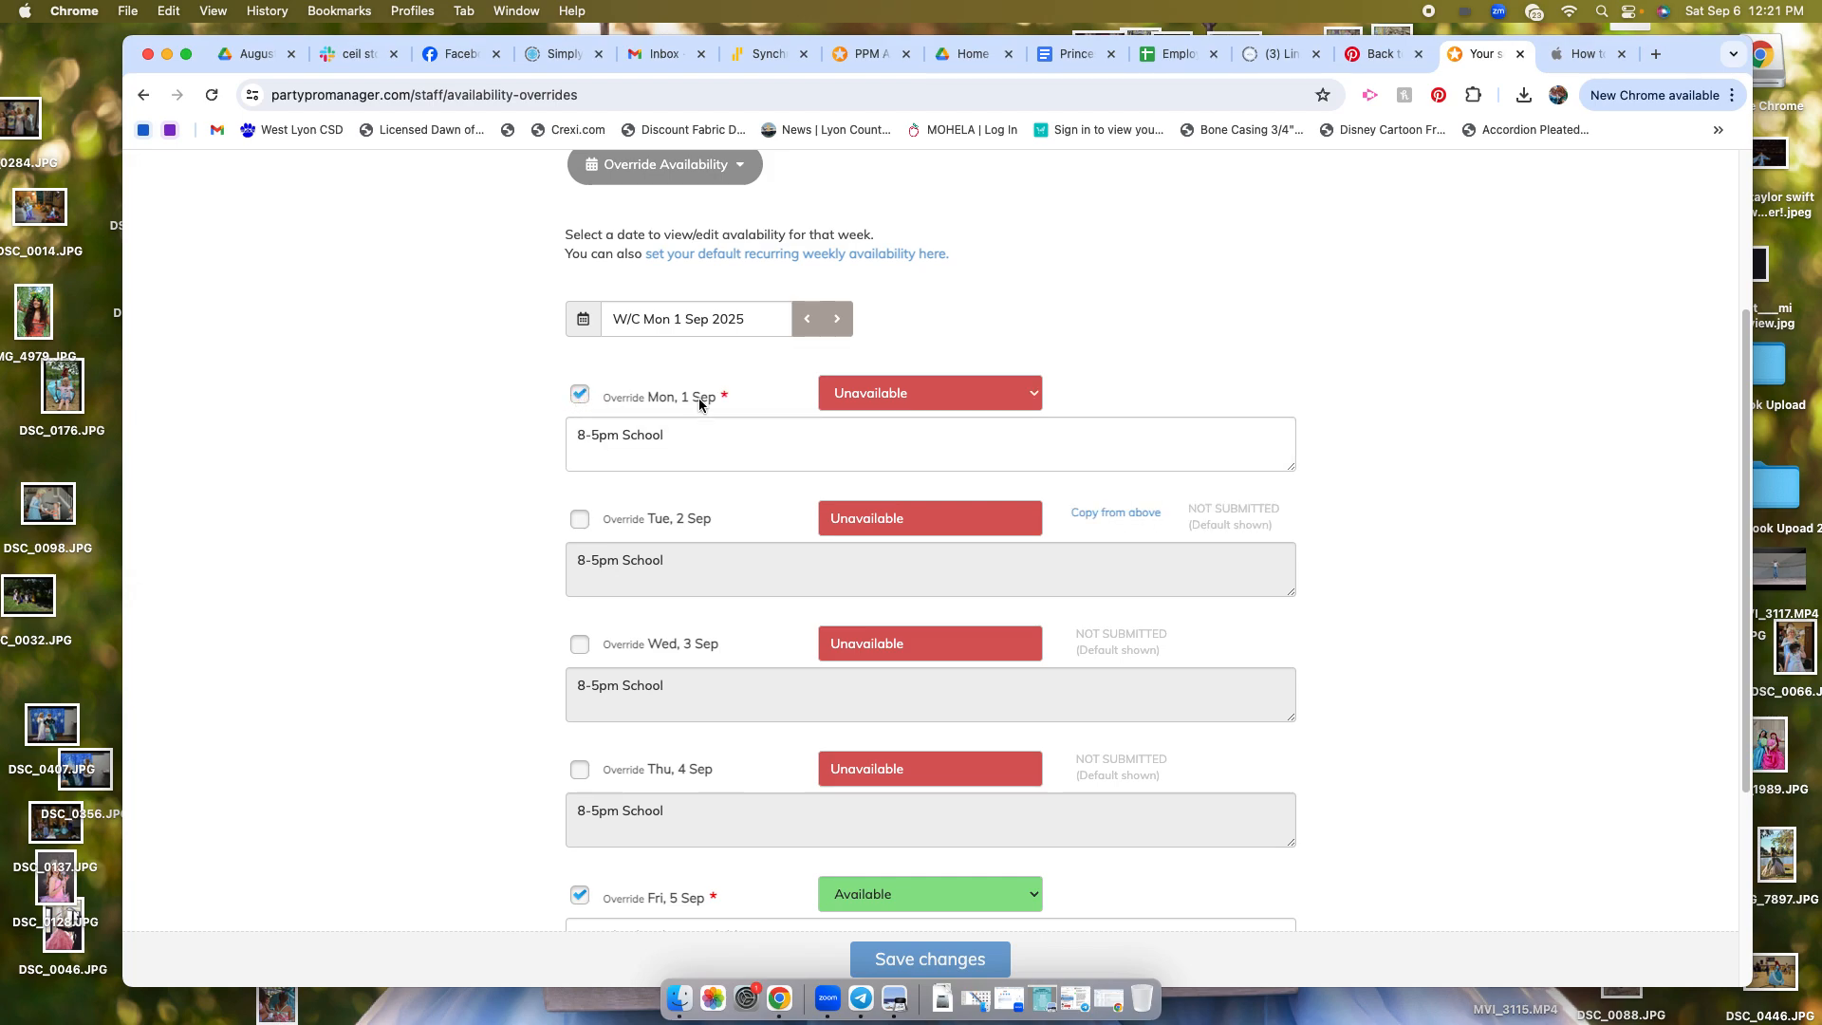
left_click(955, 399)
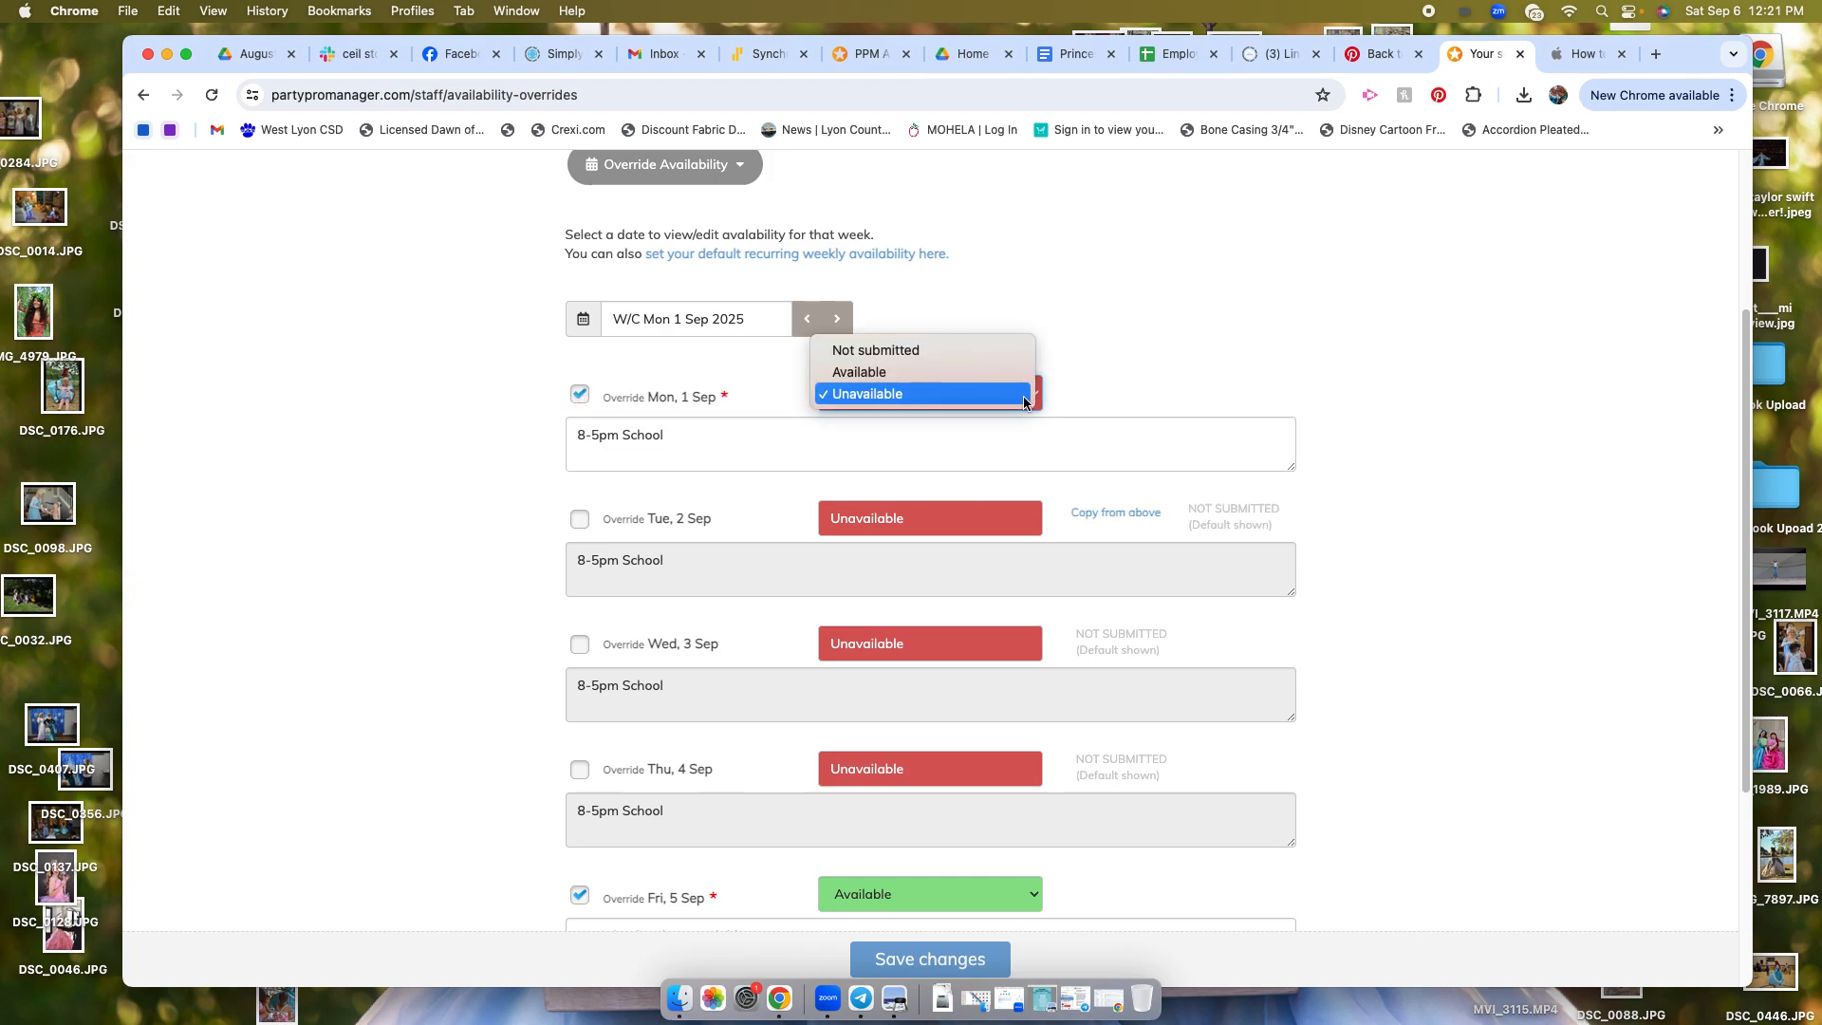
left_click(943, 374)
left_click_drag(695, 433, 549, 429)
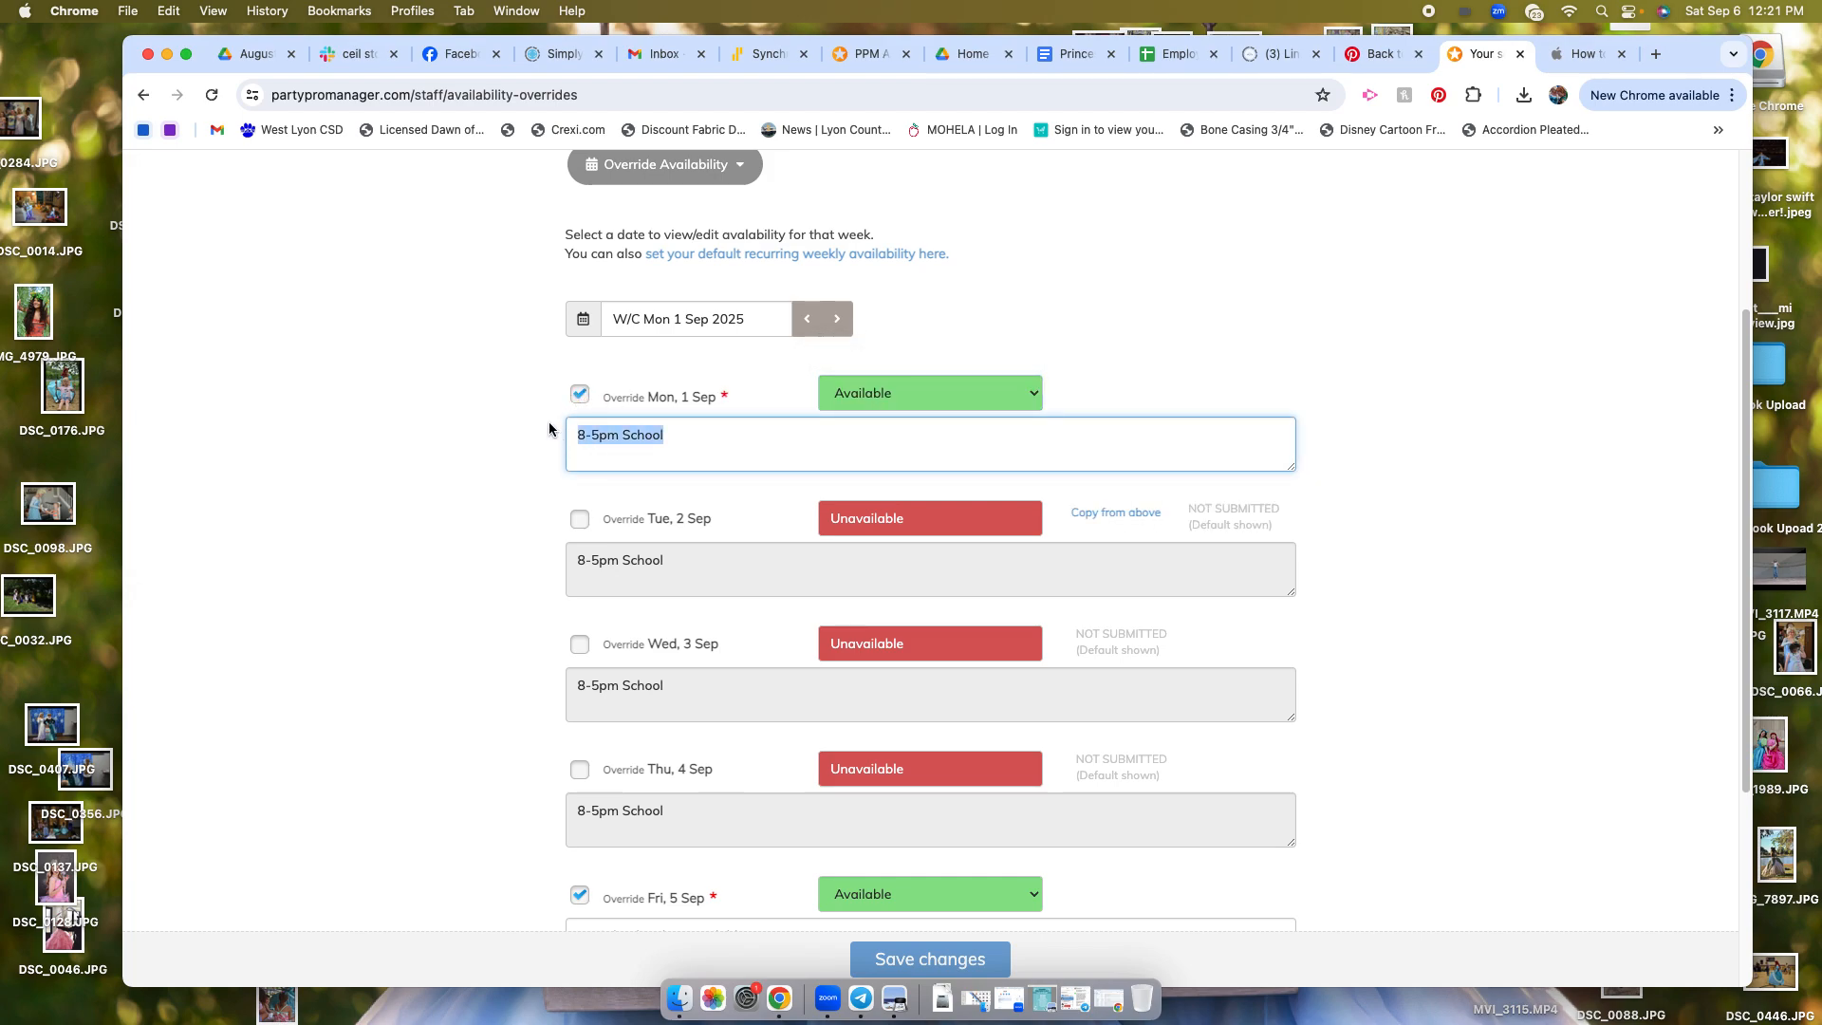
key("BackSpace")
type("No School")
left_click(1389, 455)
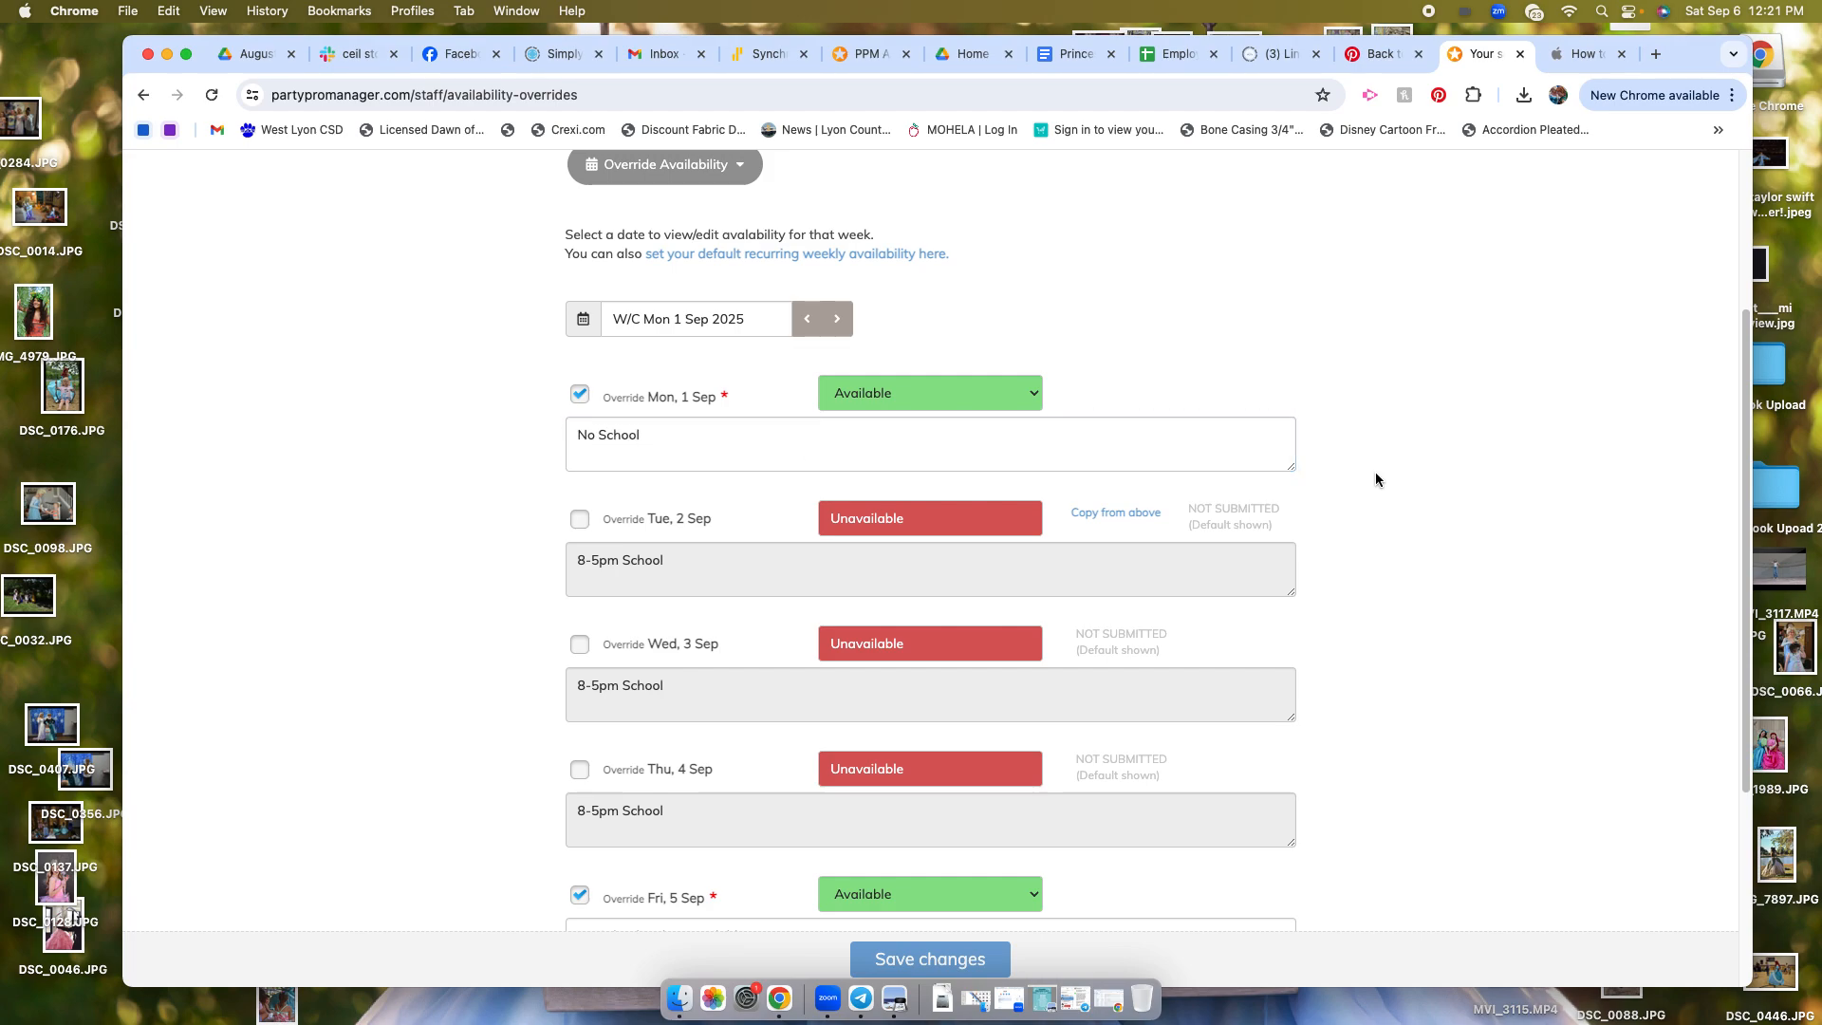
Step: Set the overridden availability for Fri, 5 Sep to Unavailable
scroll(1324, 541, "down", 3)
scroll(1325, 549, "down", 3)
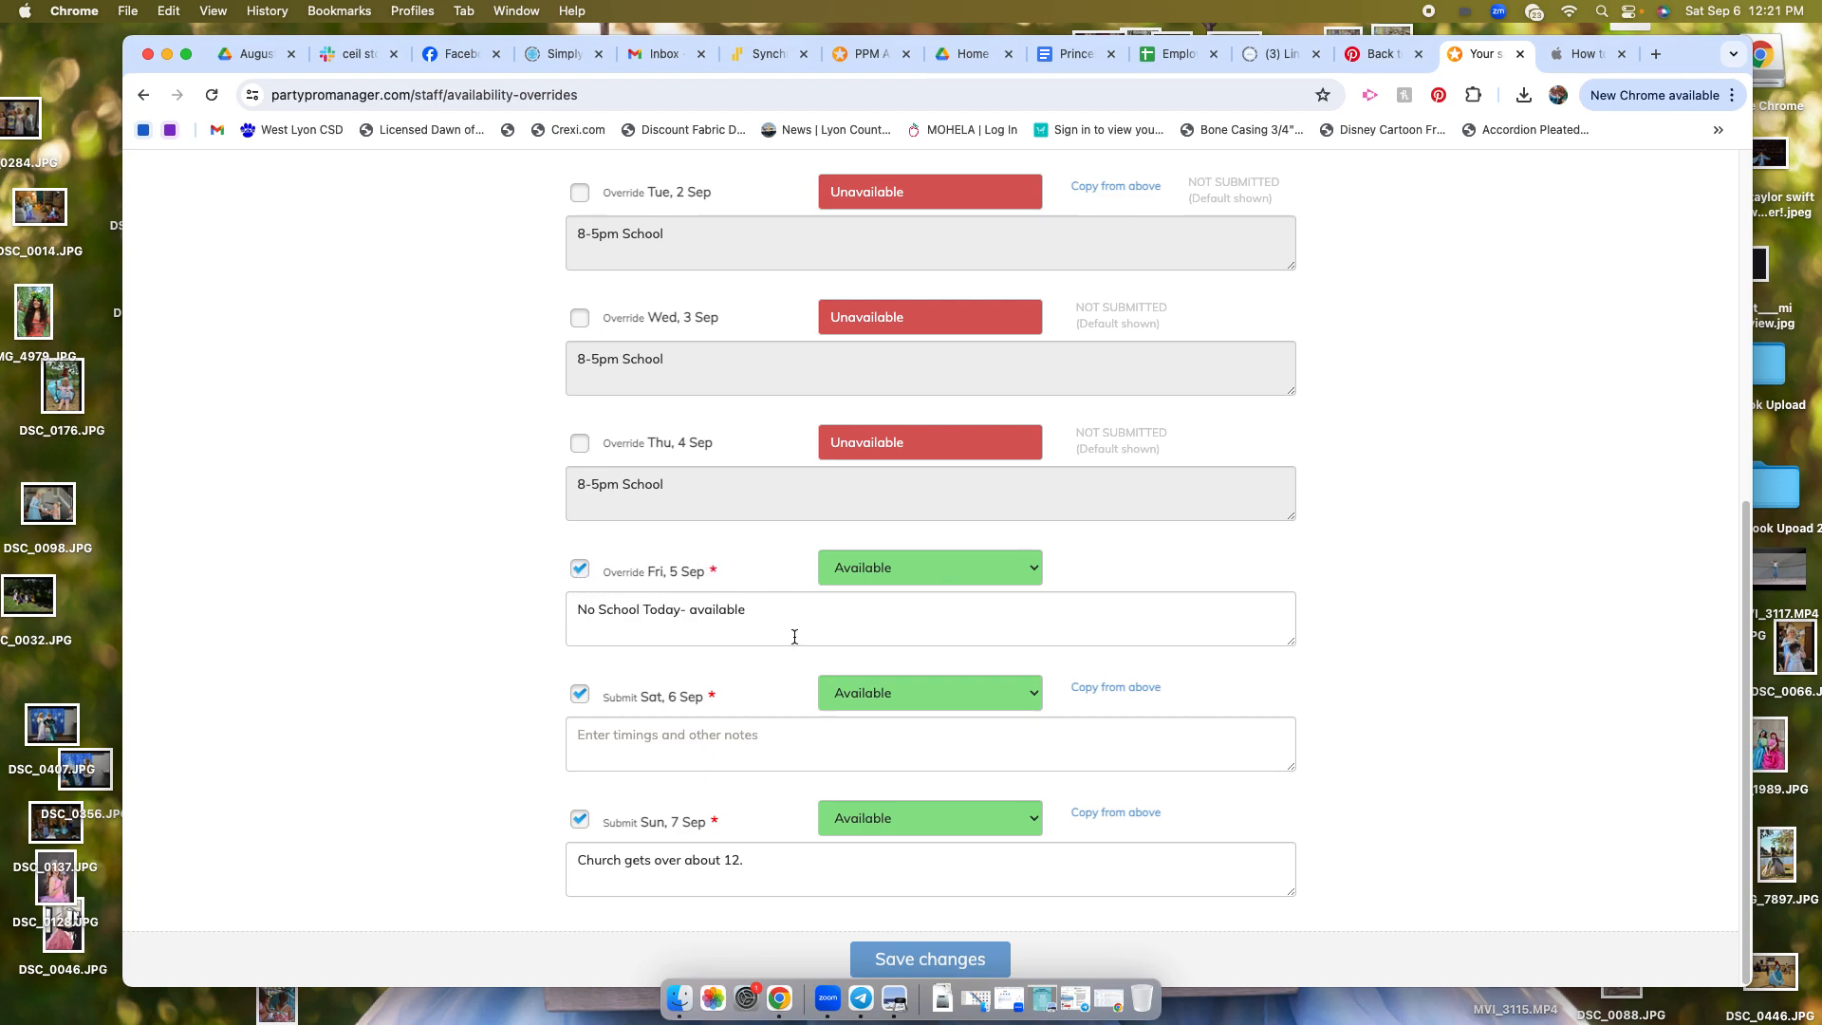
left_click(958, 572)
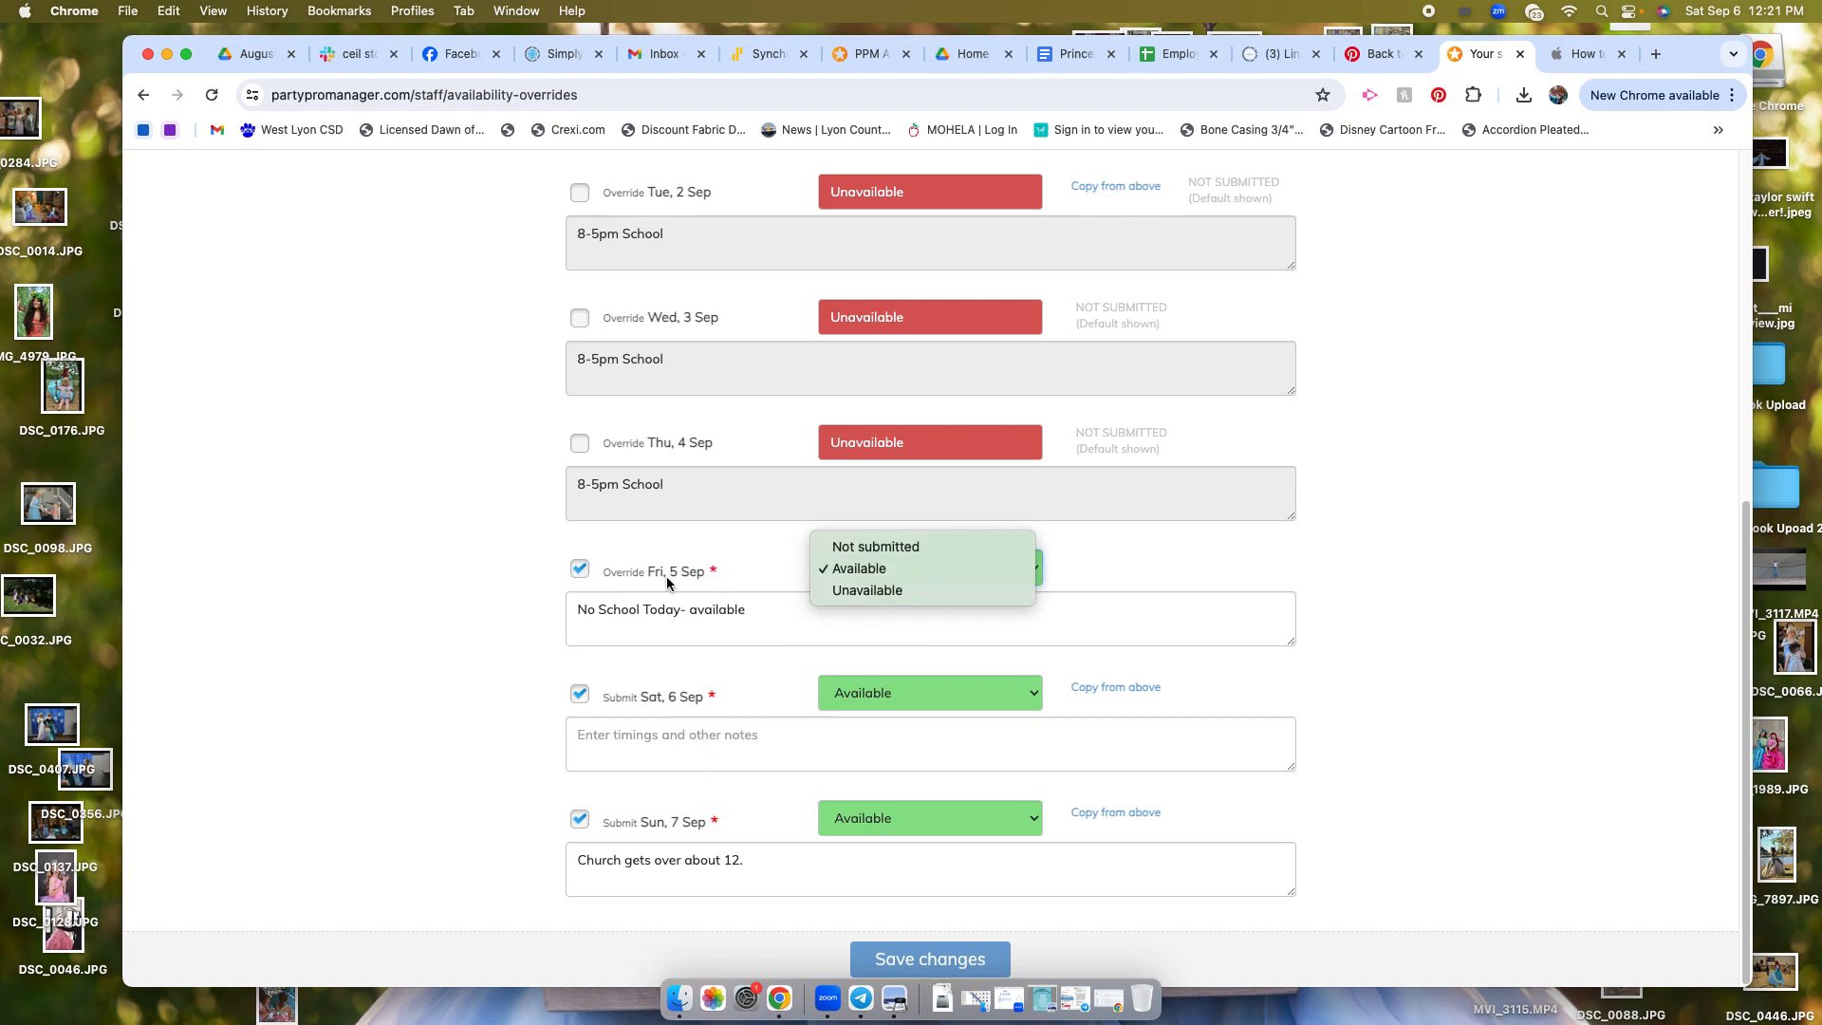
left_click(898, 590)
left_click(779, 571)
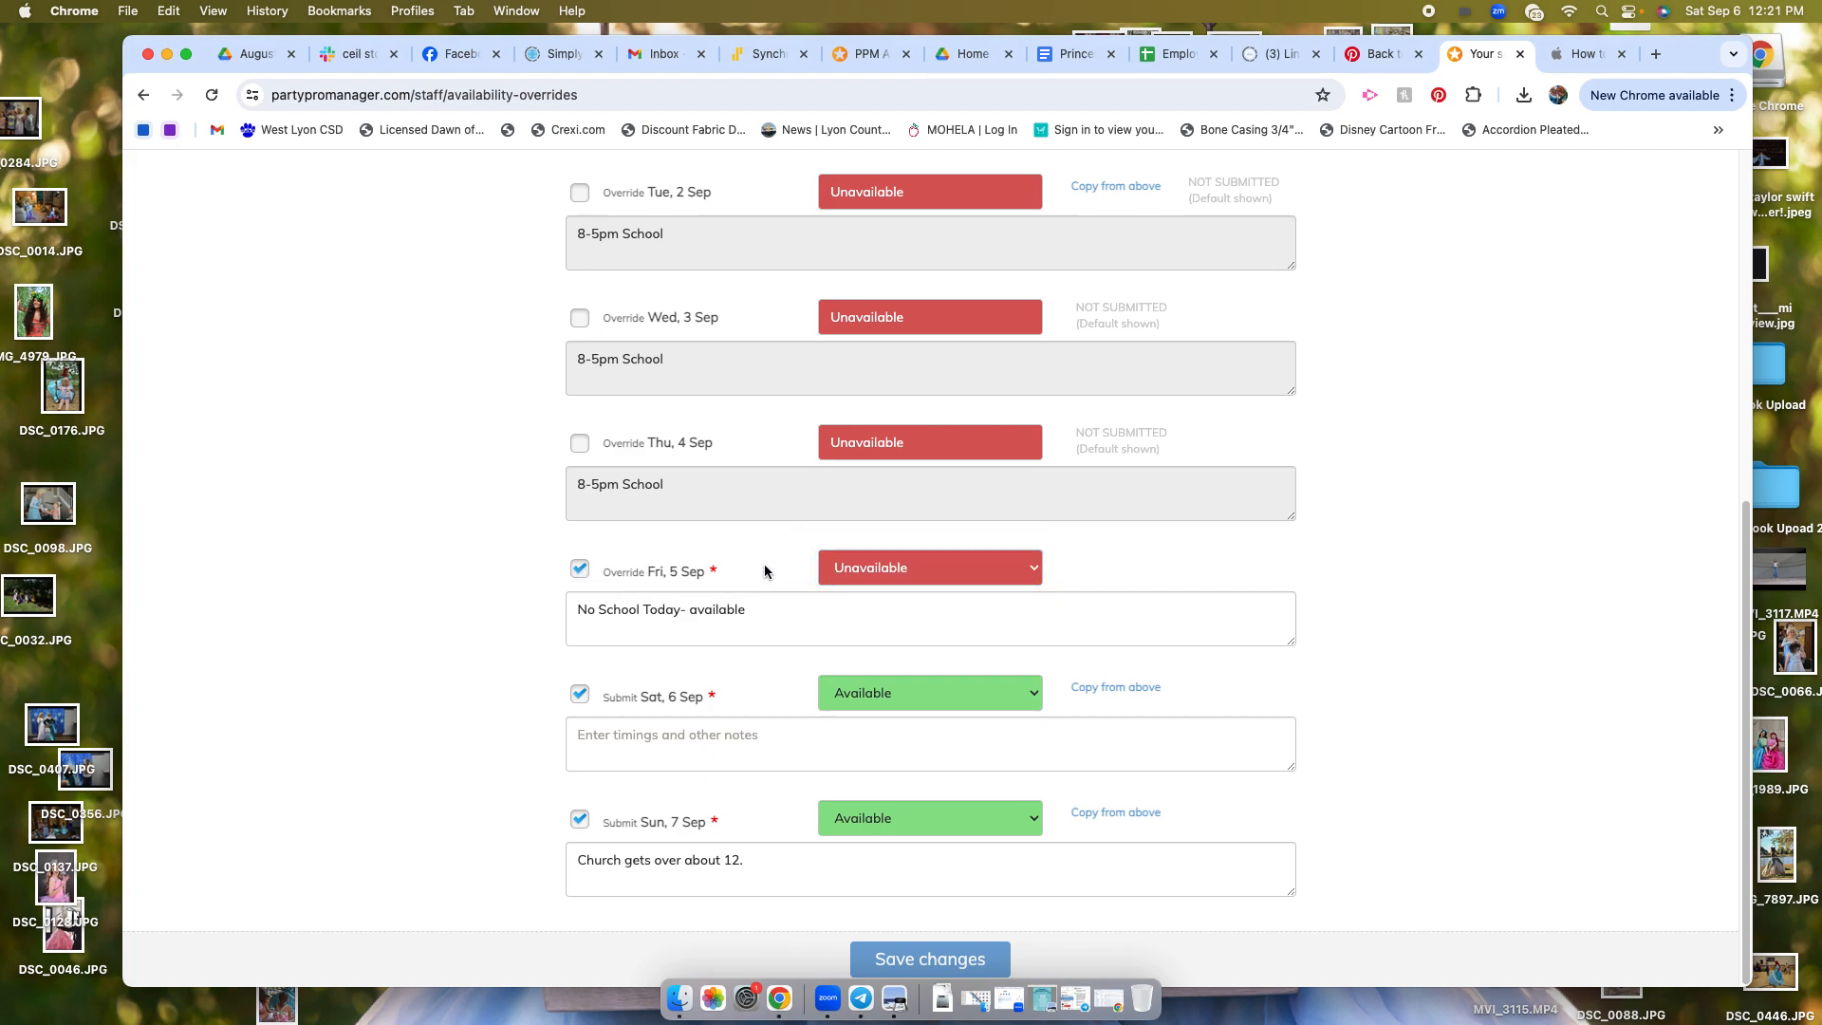
Step: Turn the override for Fri, 5 Sep off and on again to compare it with the default availability
left_click(579, 571)
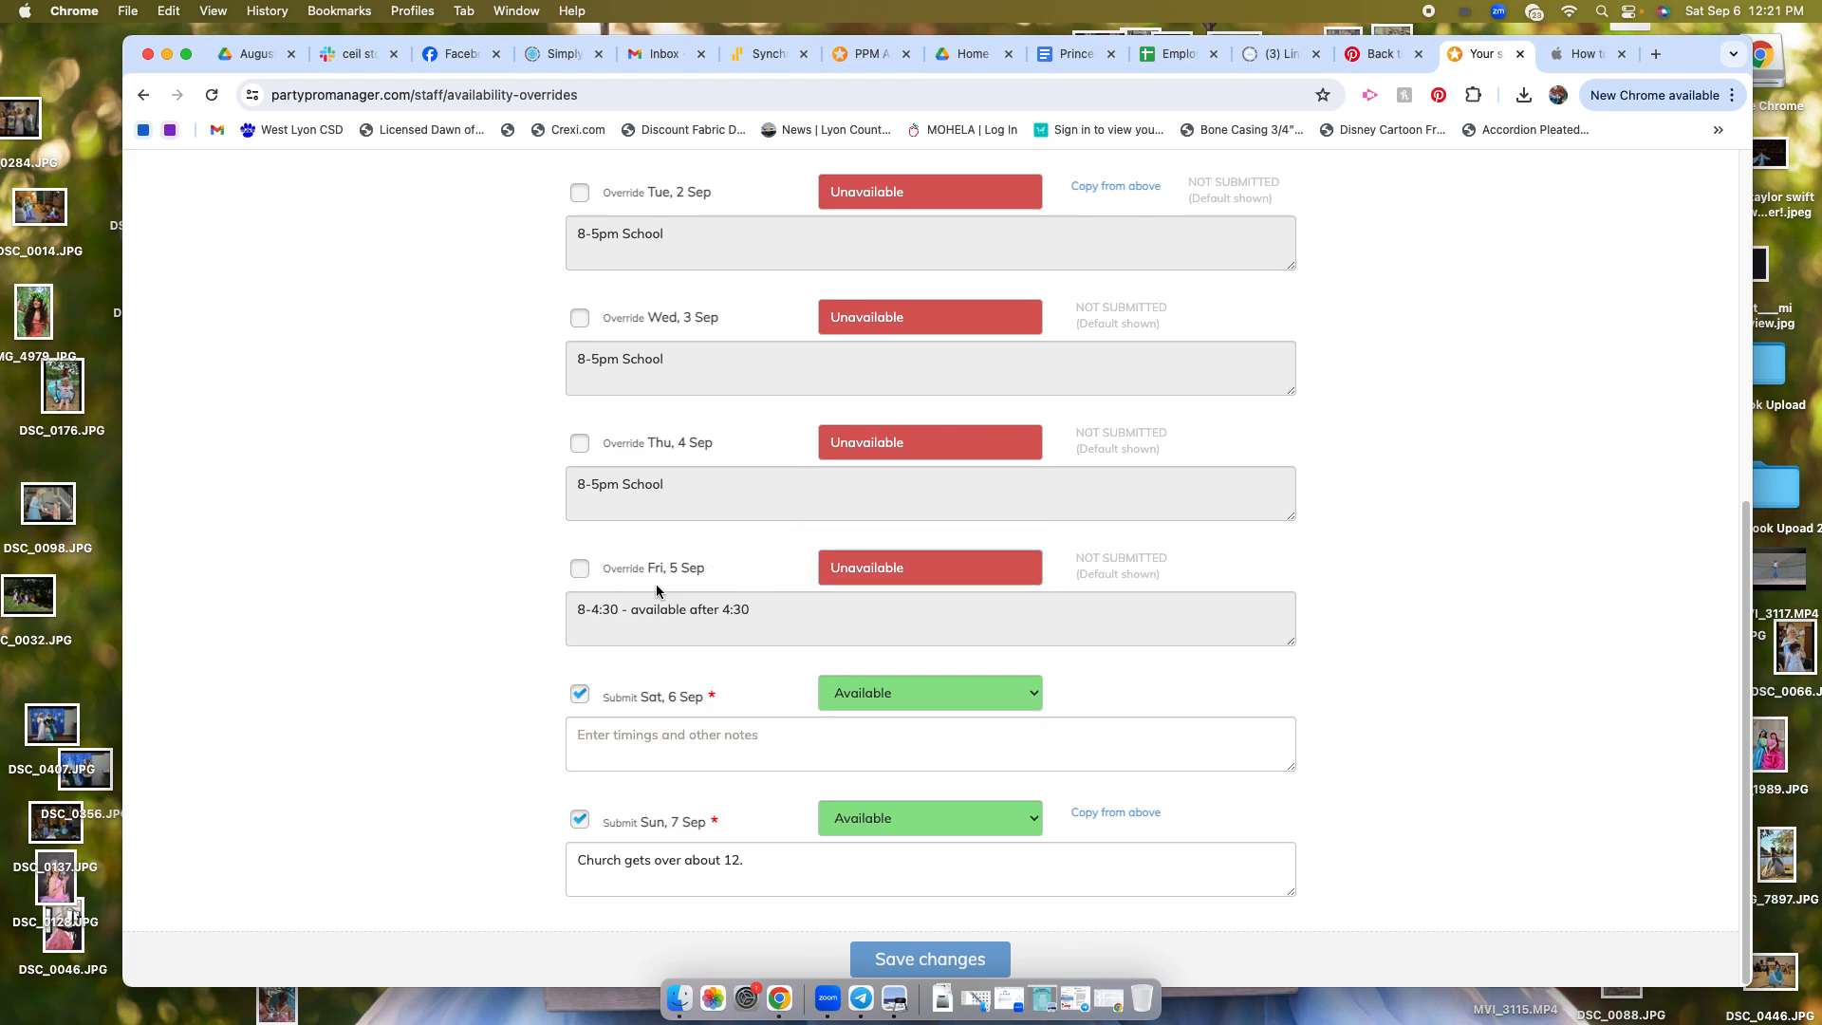
left_click(573, 570)
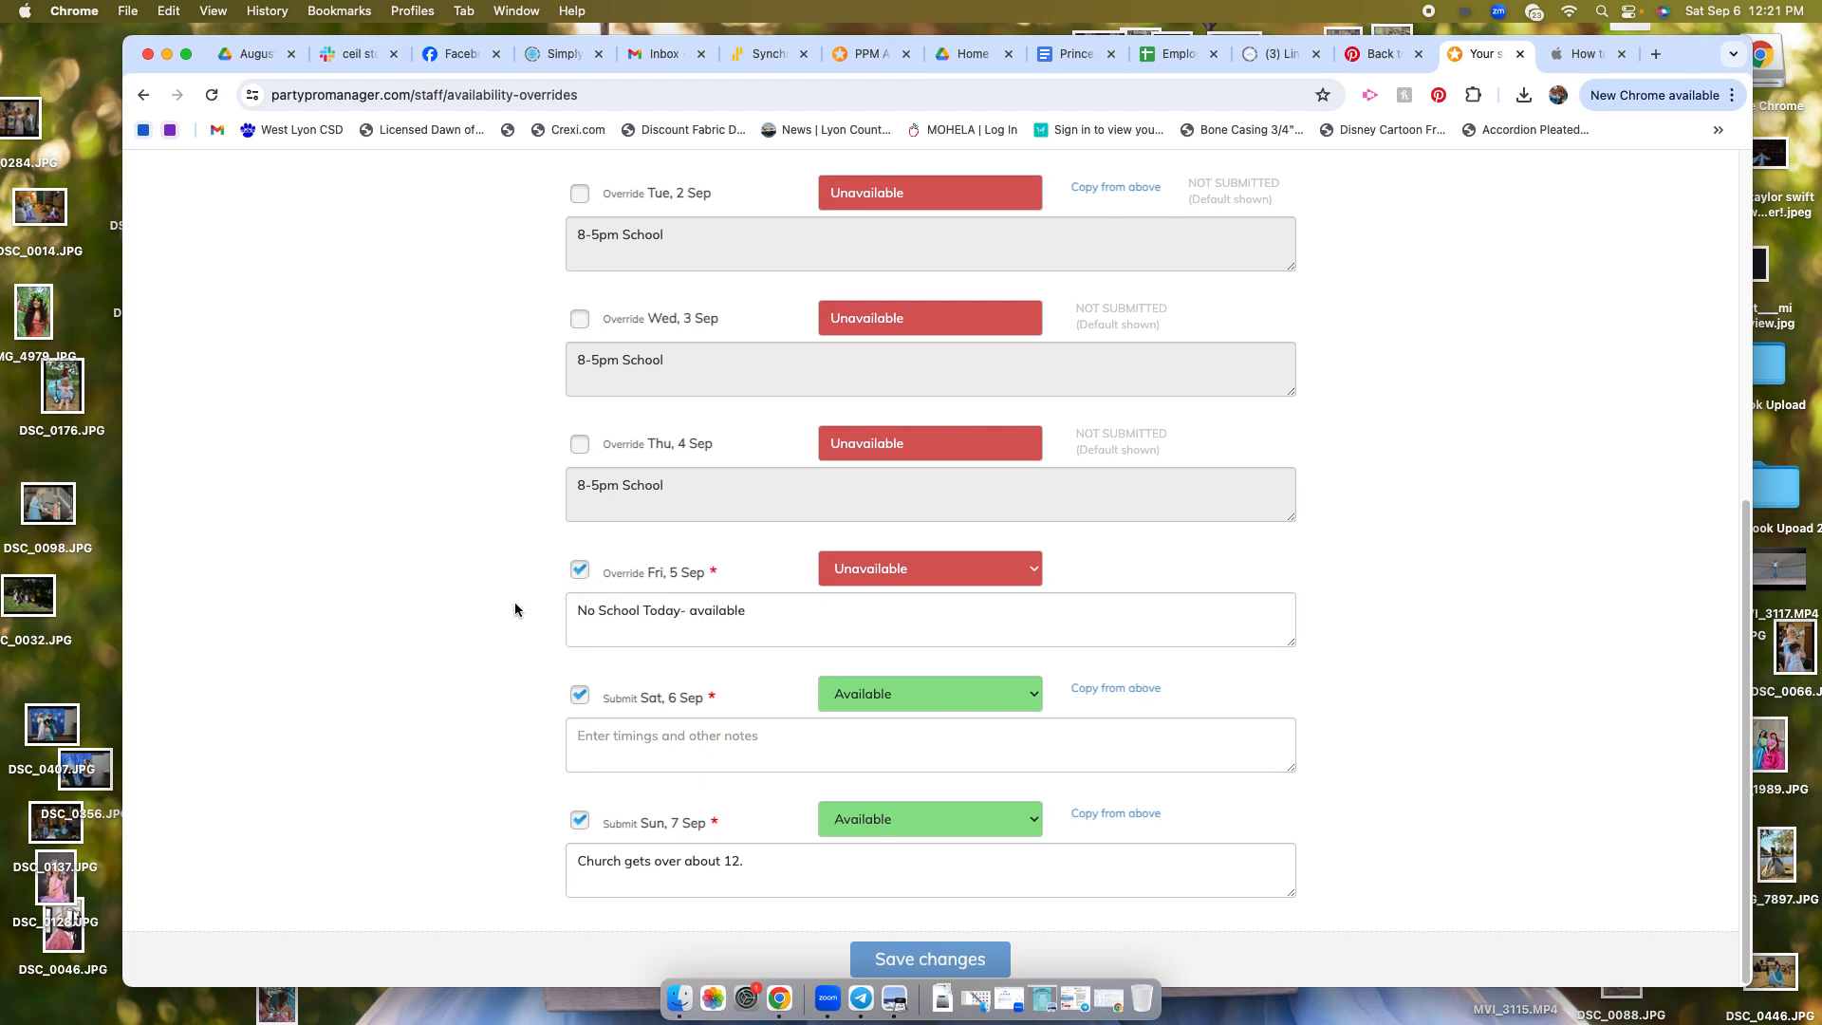
left_click(582, 571)
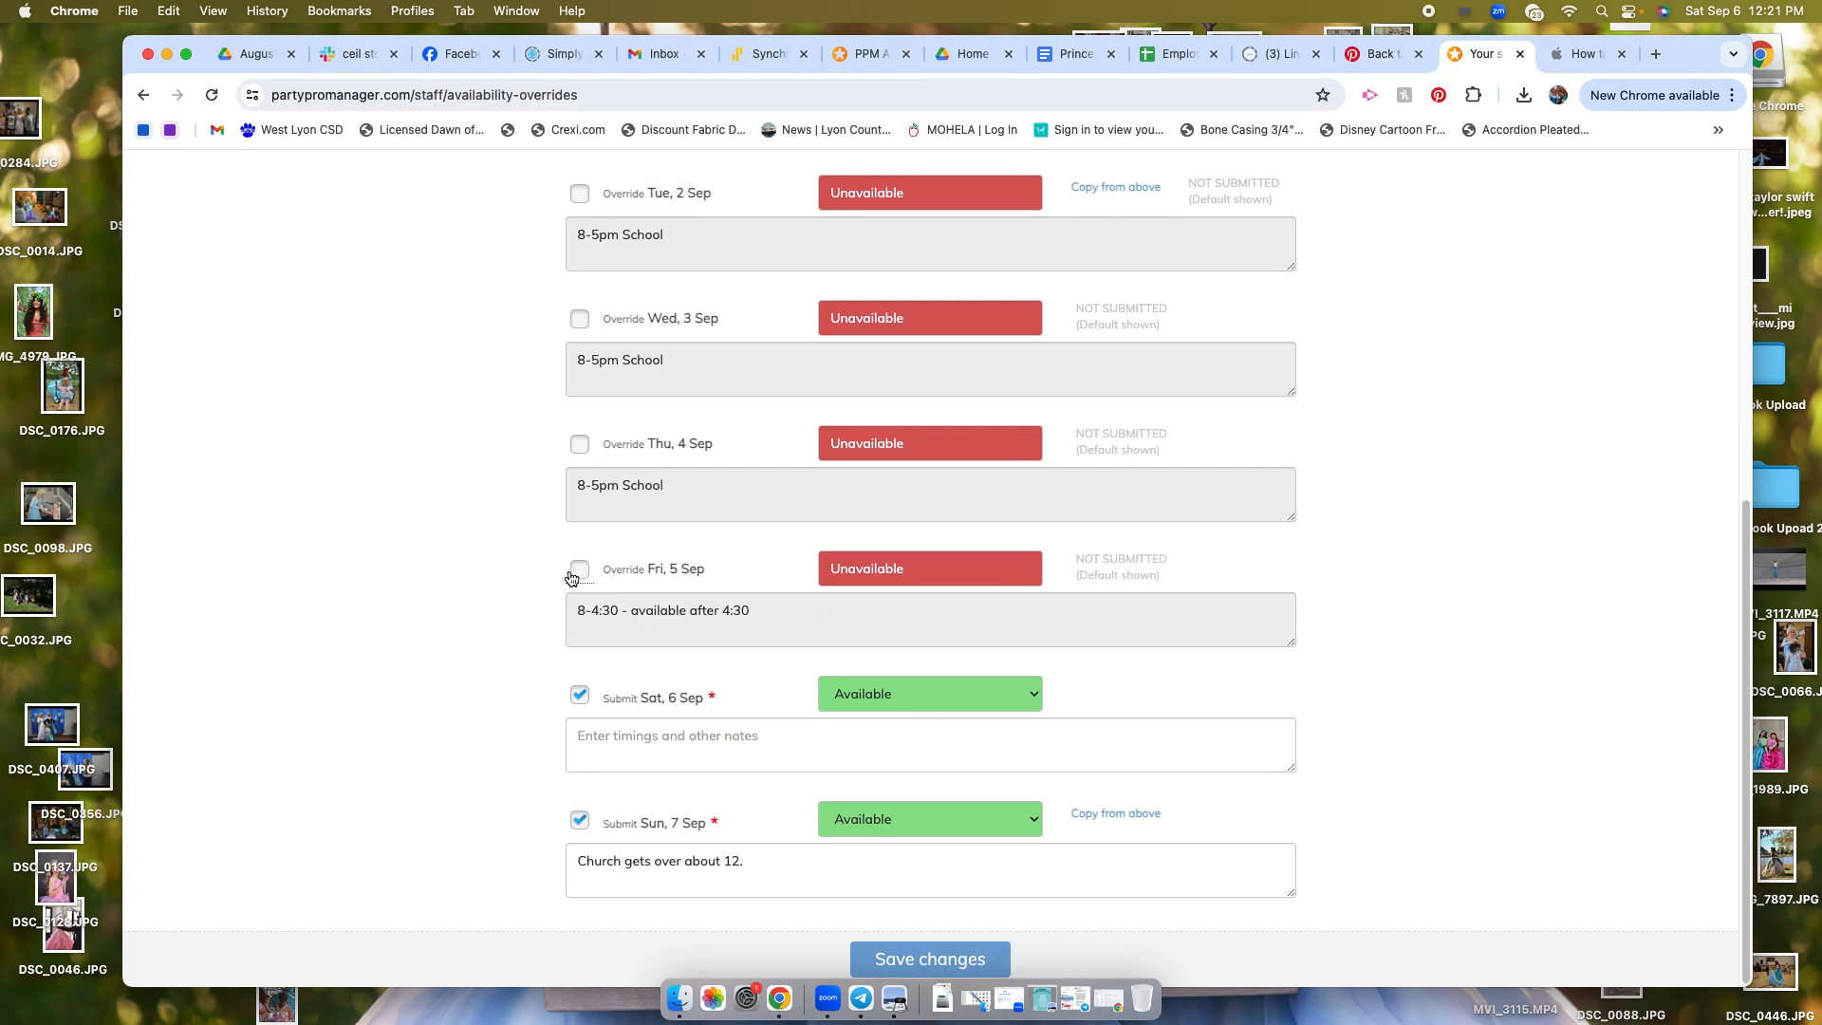
left_click(574, 572)
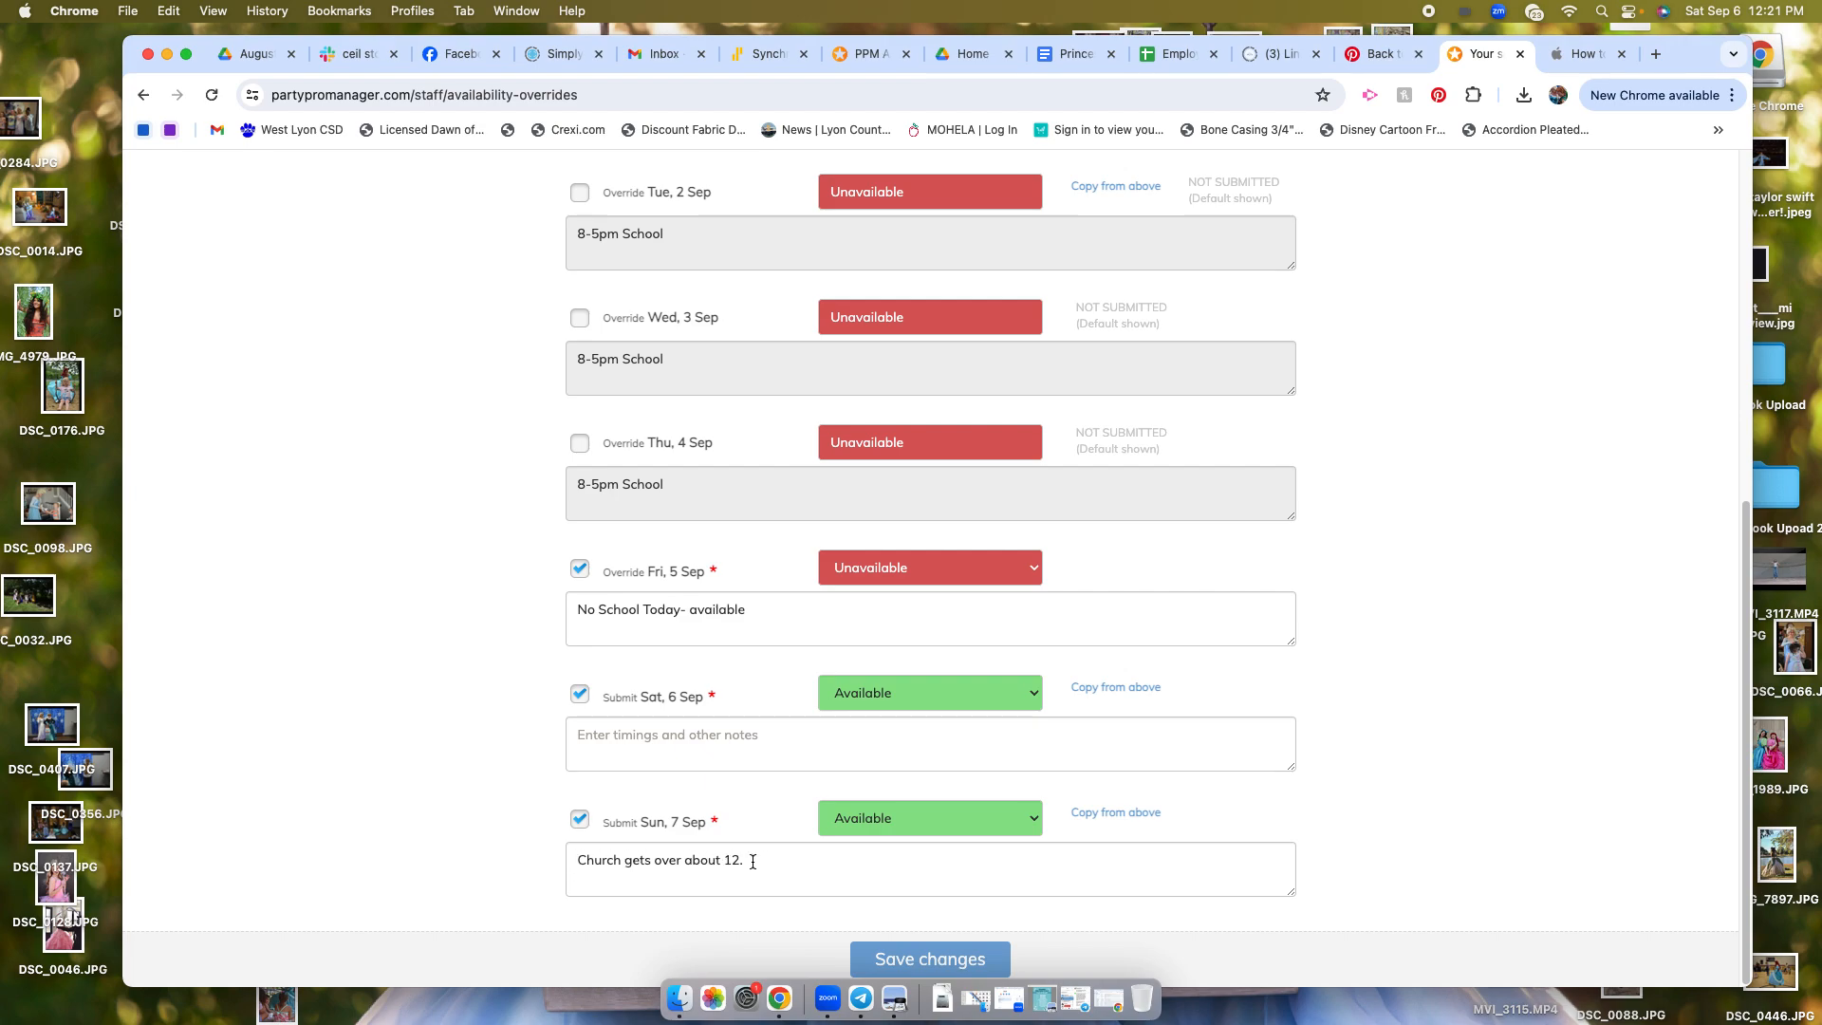
Step: Save the availability overrides for the week of Mon 1 Sep 2025 and dismiss the resulting message
left_click(919, 959)
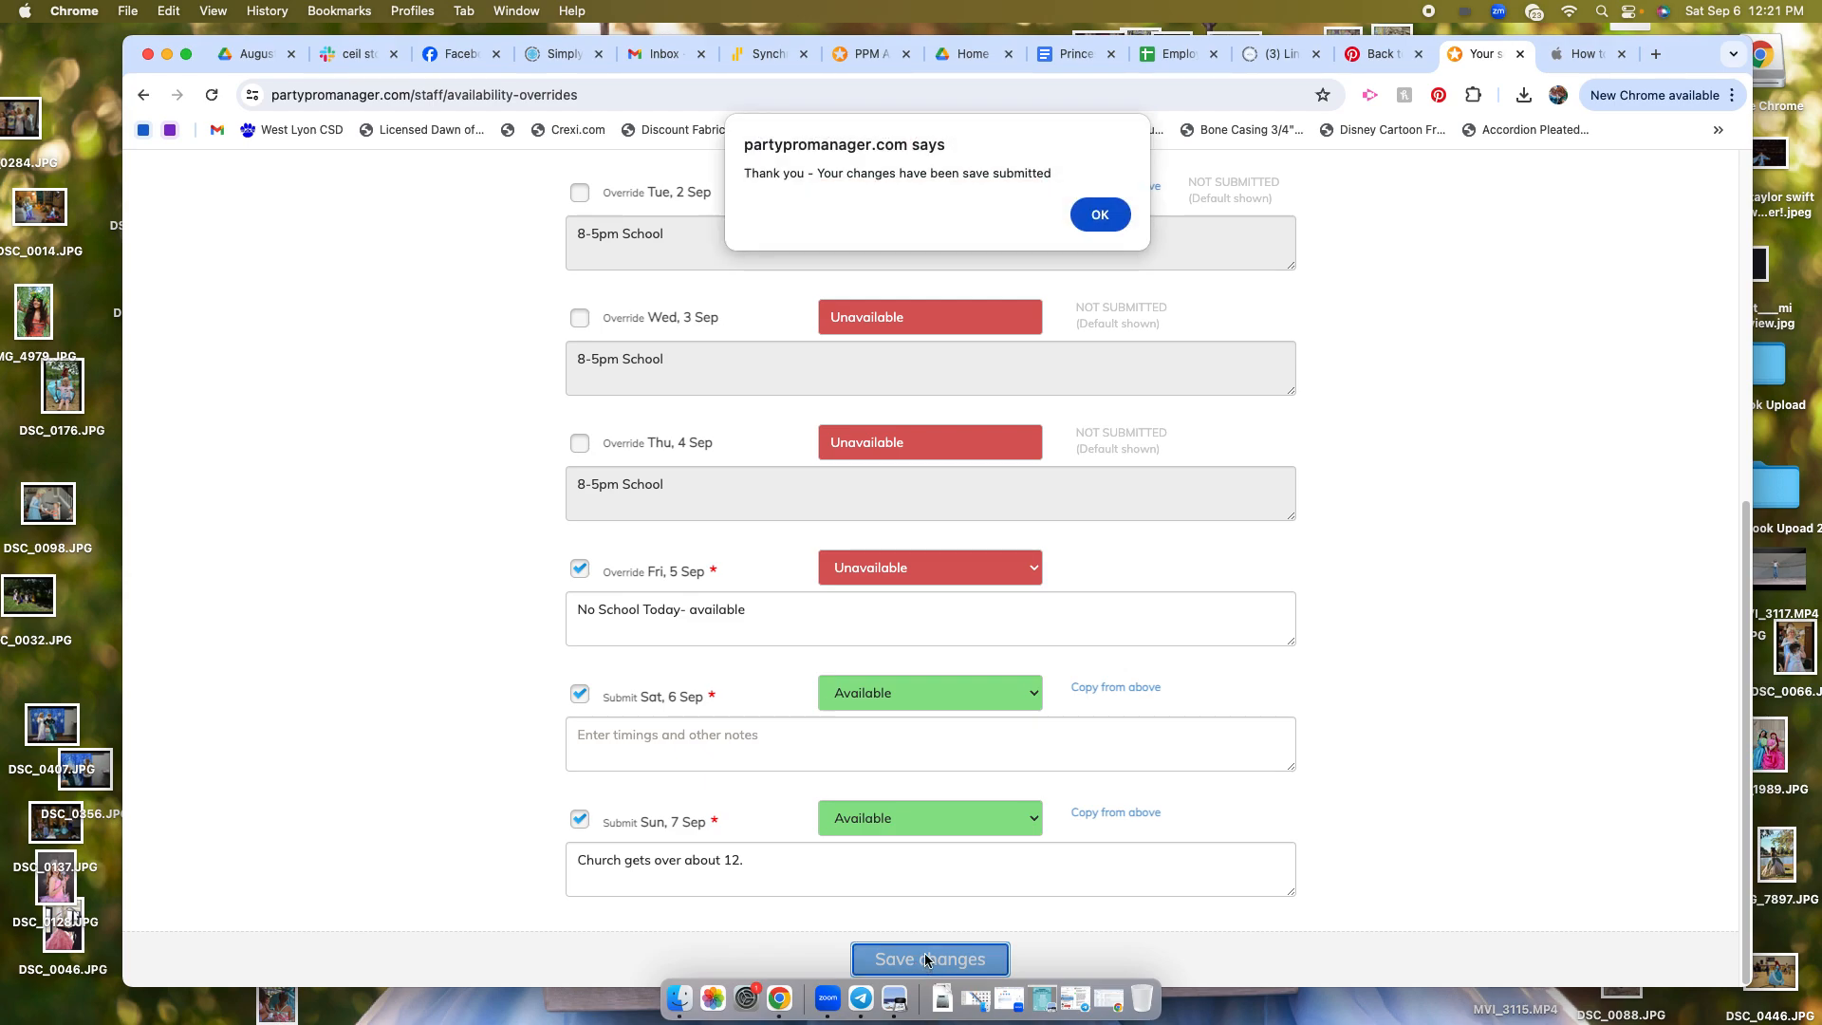
left_click(1100, 215)
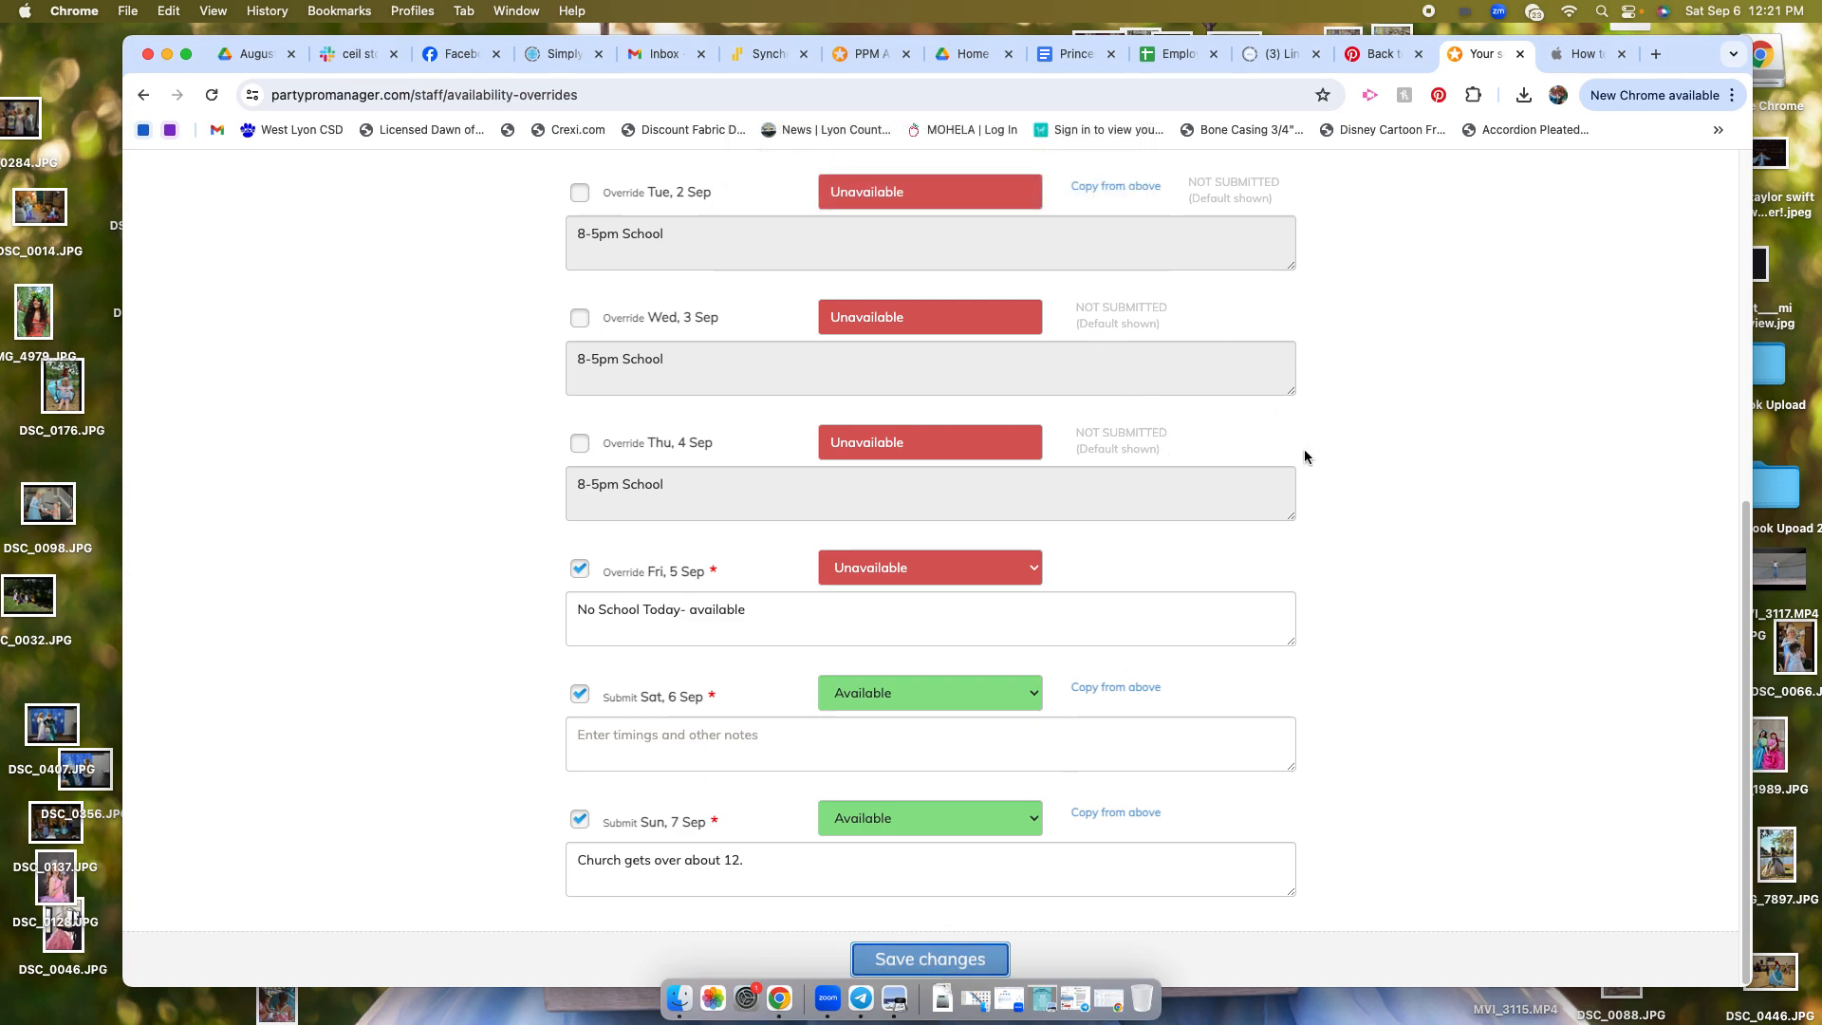
scroll(1245, 528, "down", 3)
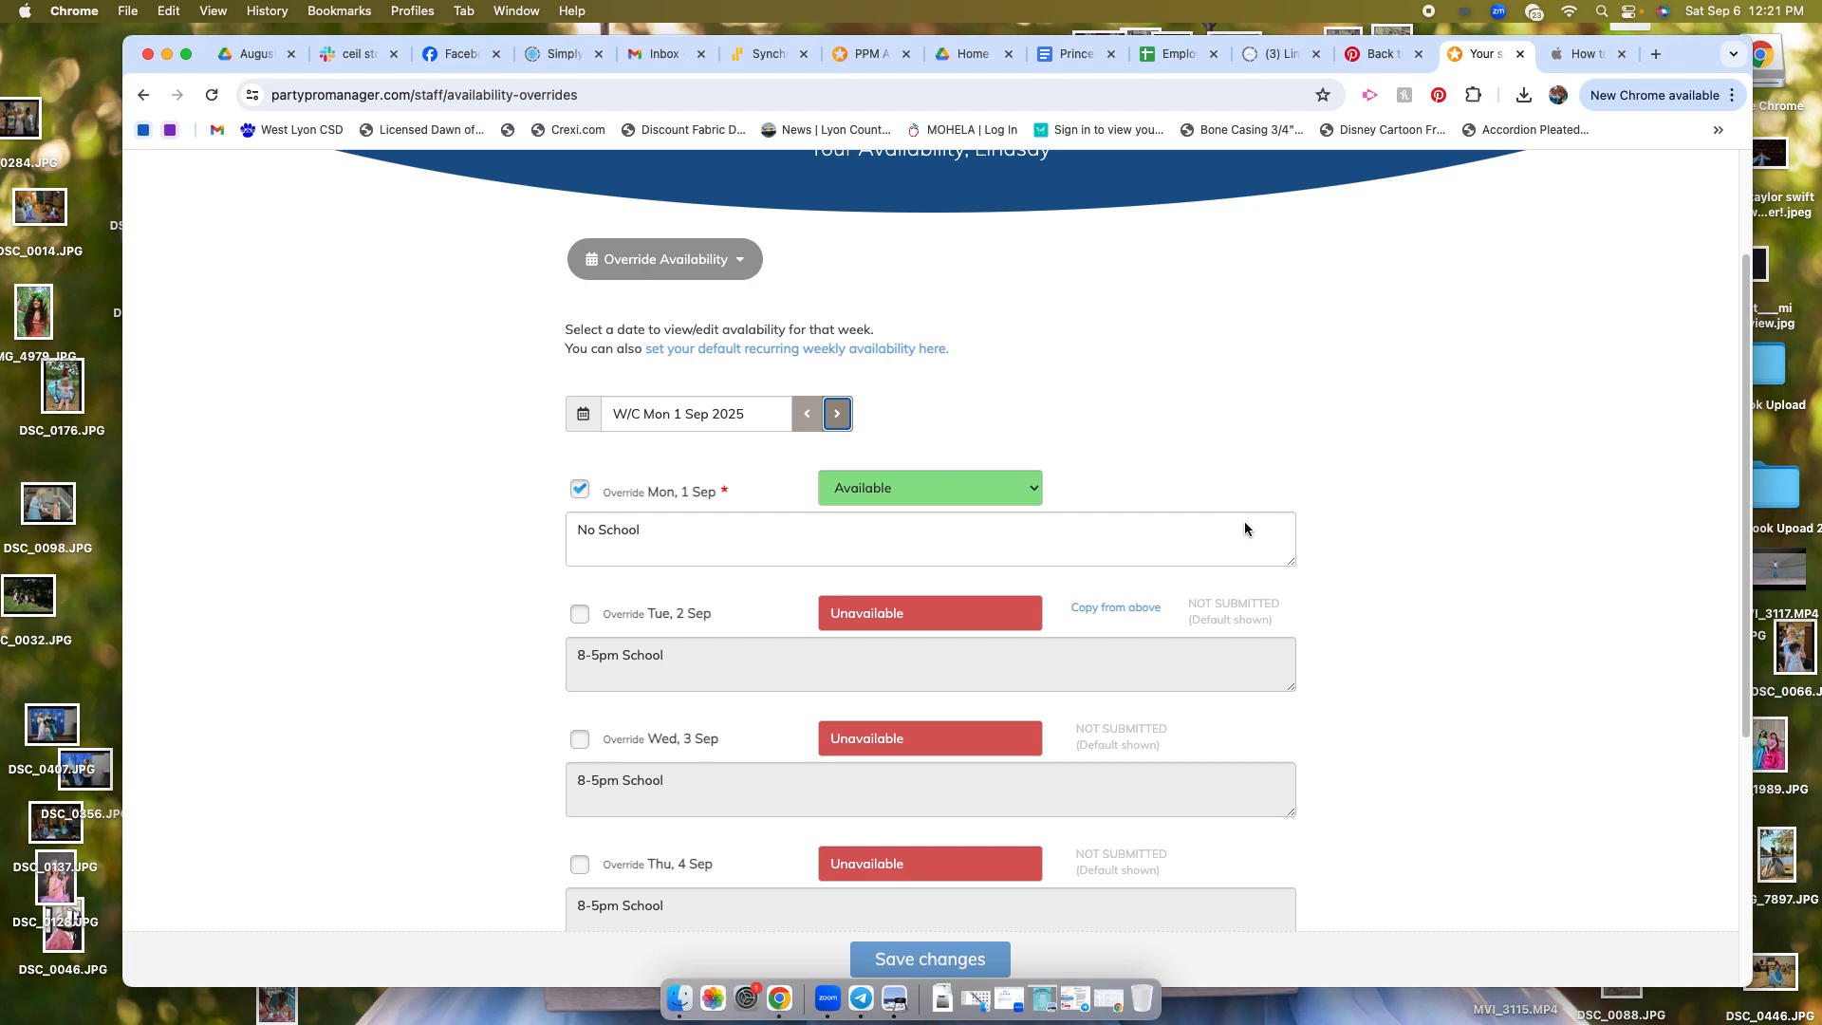
Step: Go to the week of Mon 29 Sep 2025 and submit Sat, 4 Oct as Available
left_click(583, 415)
scroll(585, 419, "down", 4)
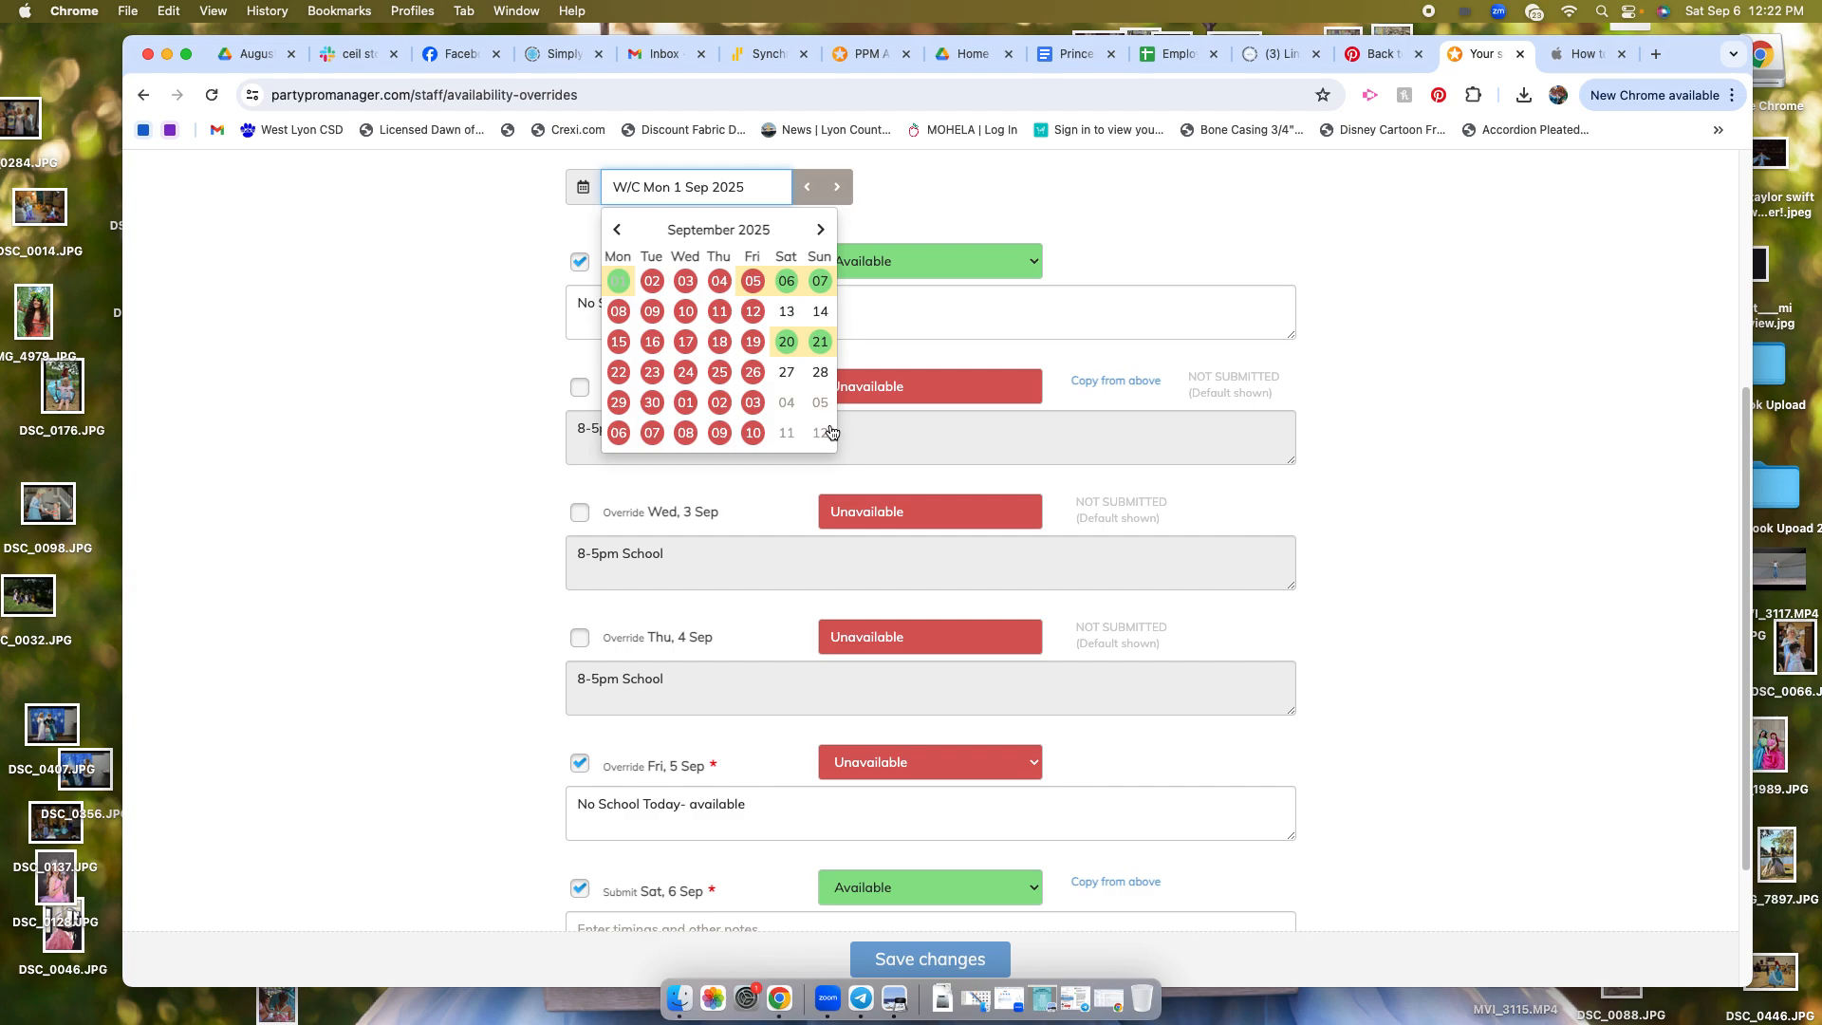
left_click(784, 401)
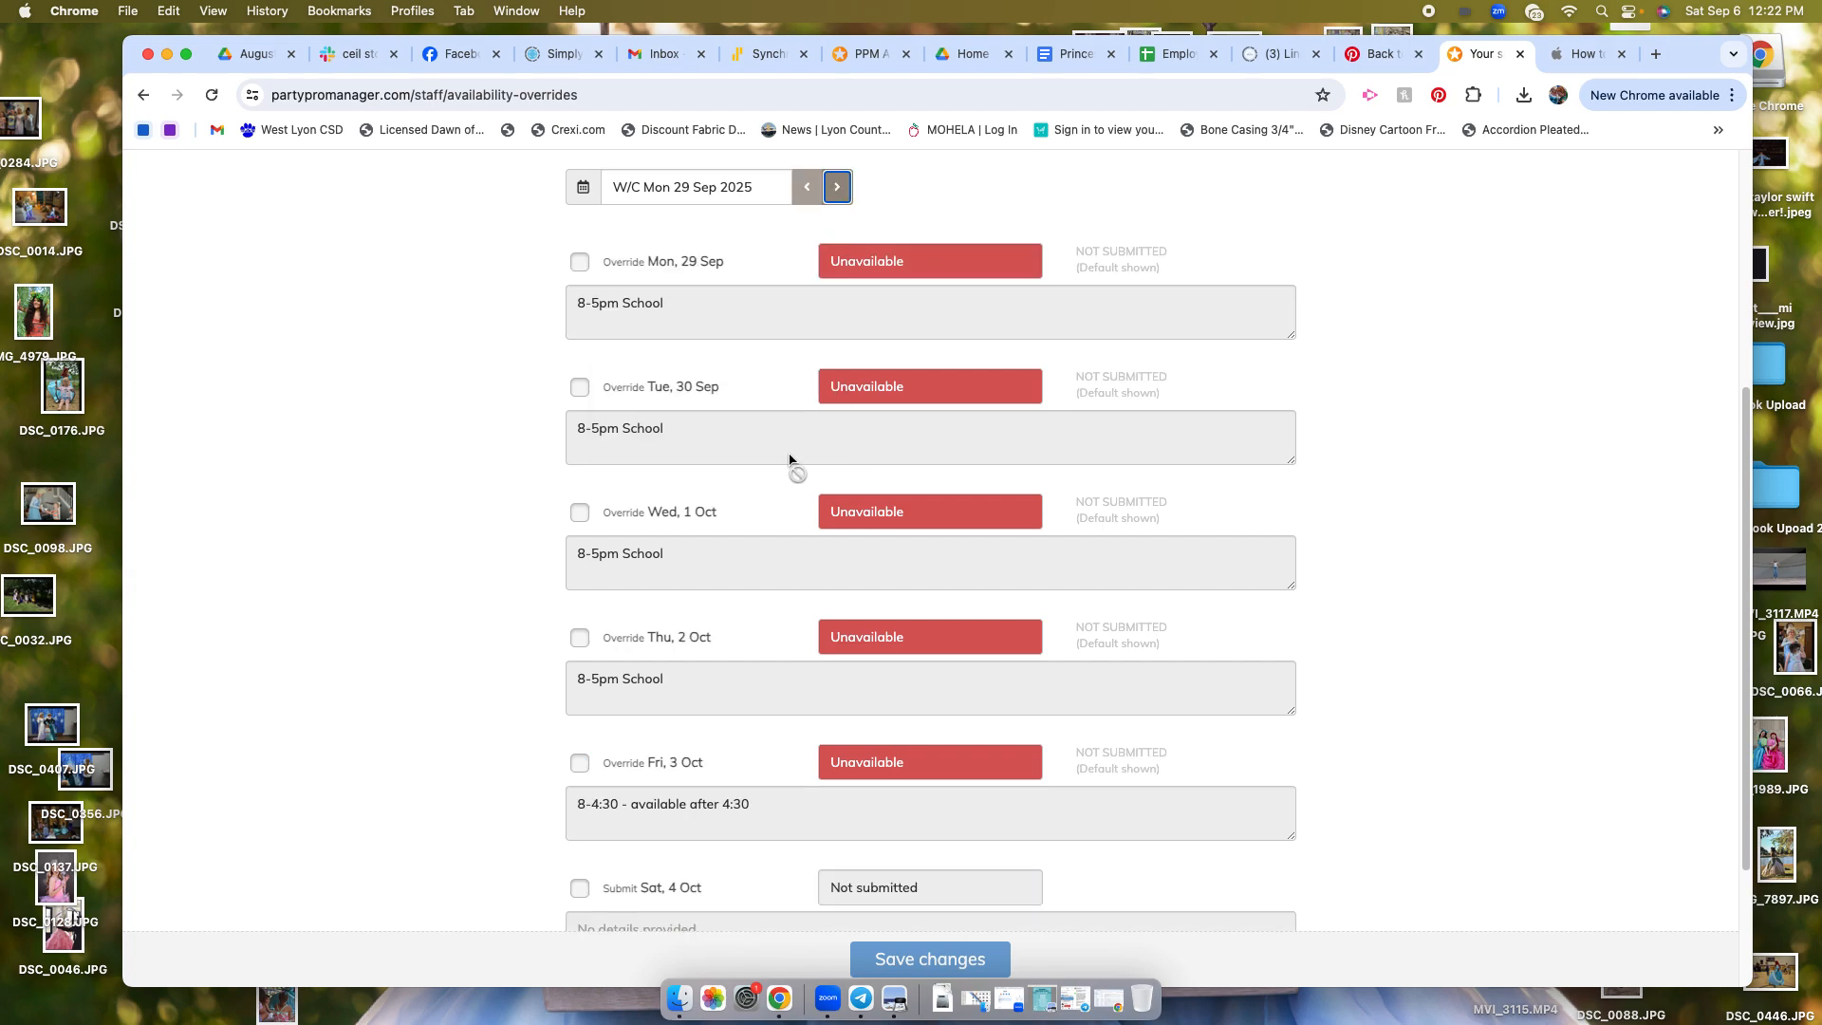
scroll(789, 461, "down", 5)
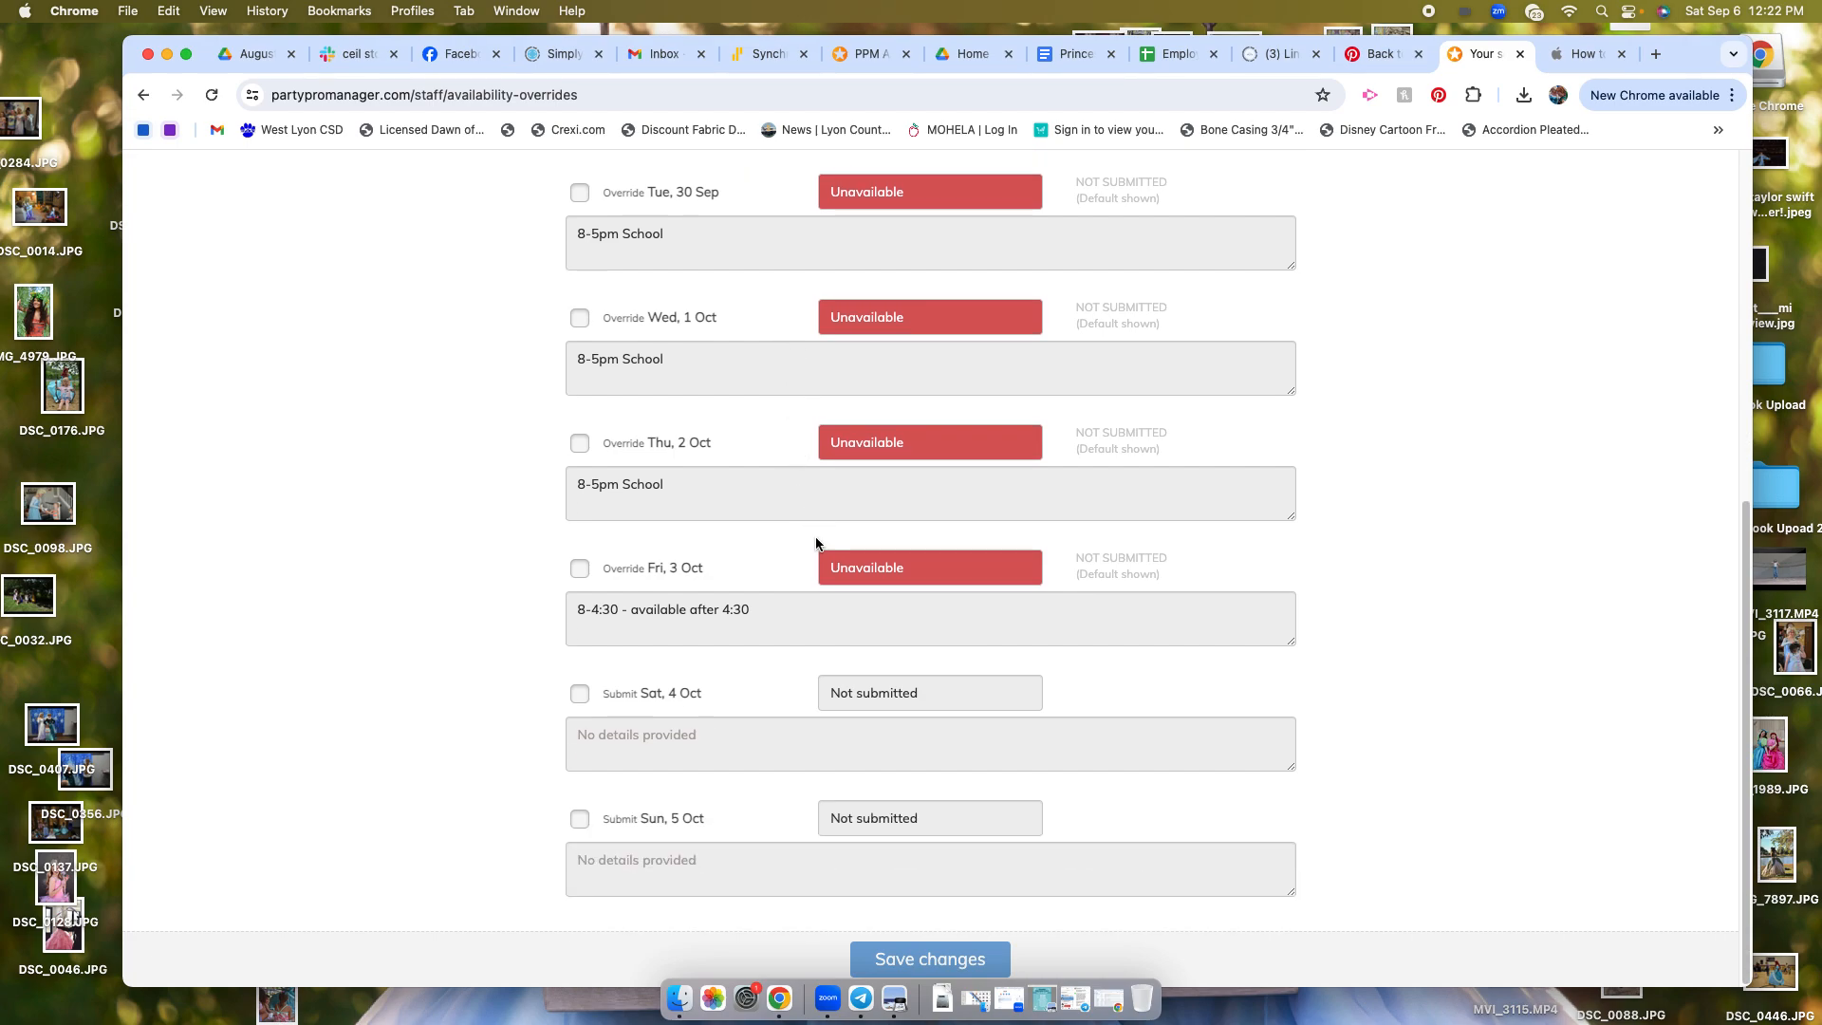
left_click(1027, 694)
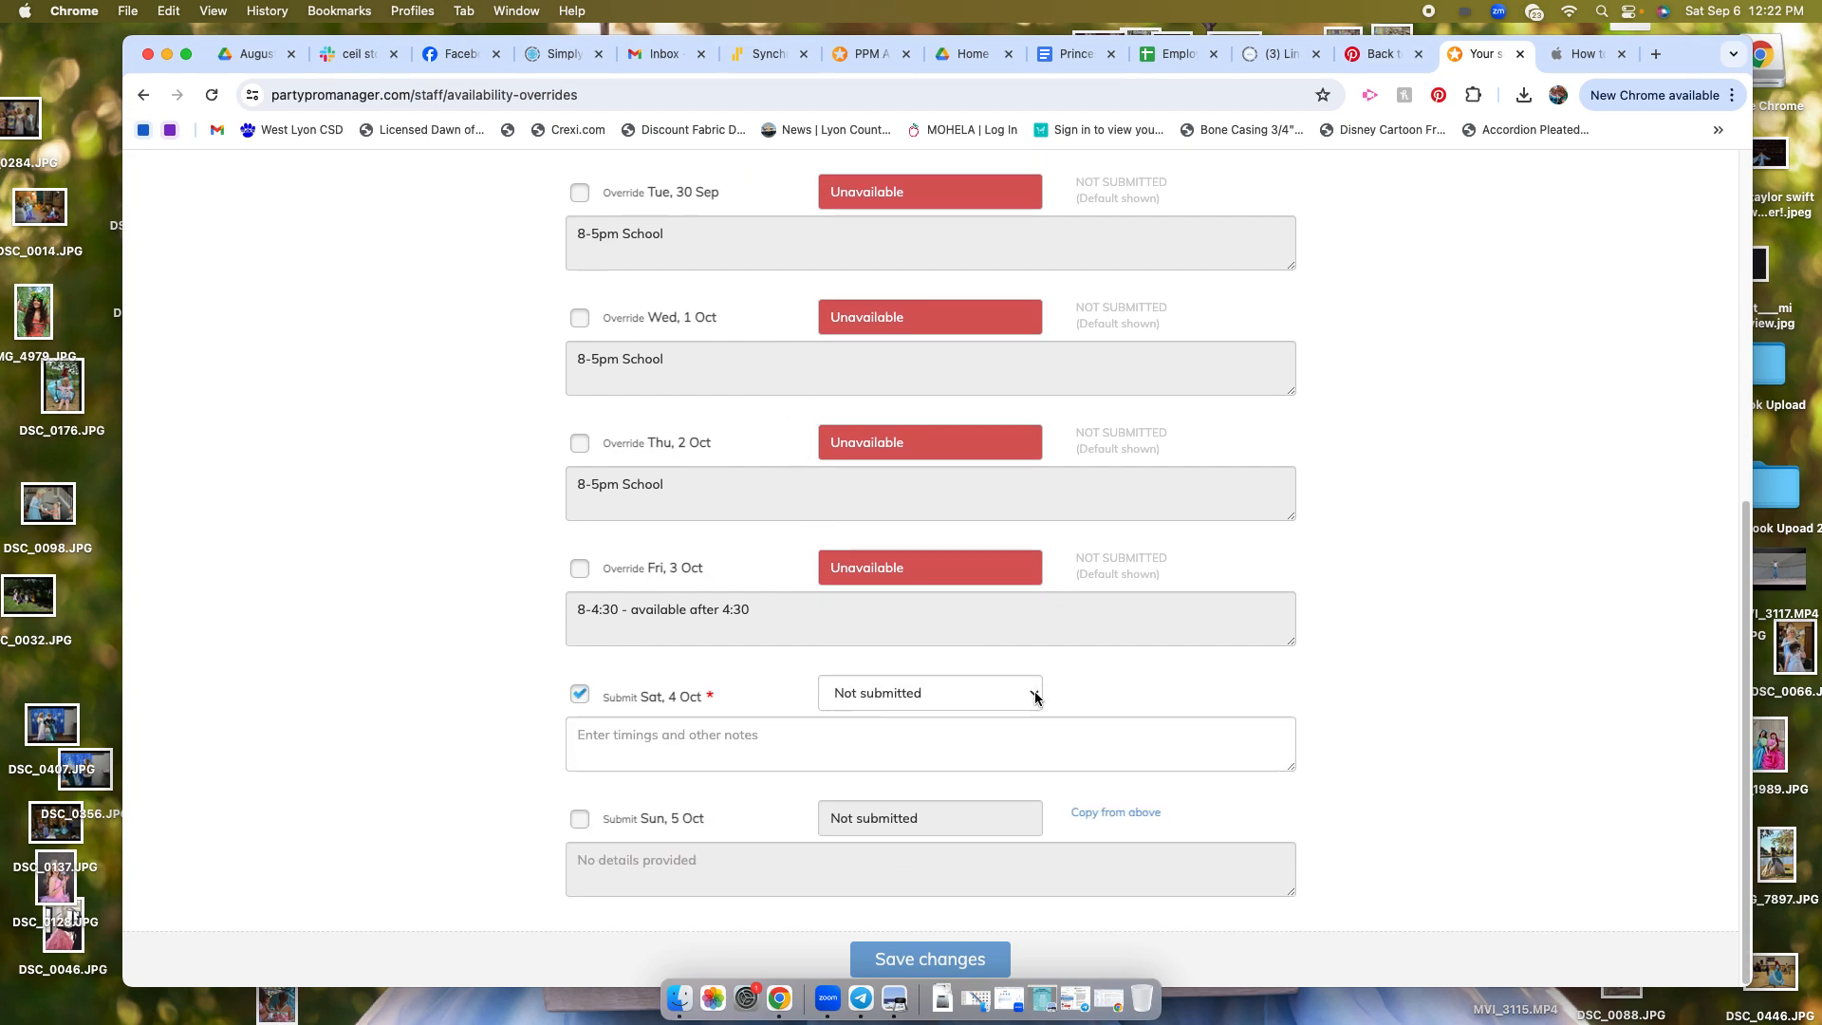
left_click(1029, 694)
left_click(992, 716)
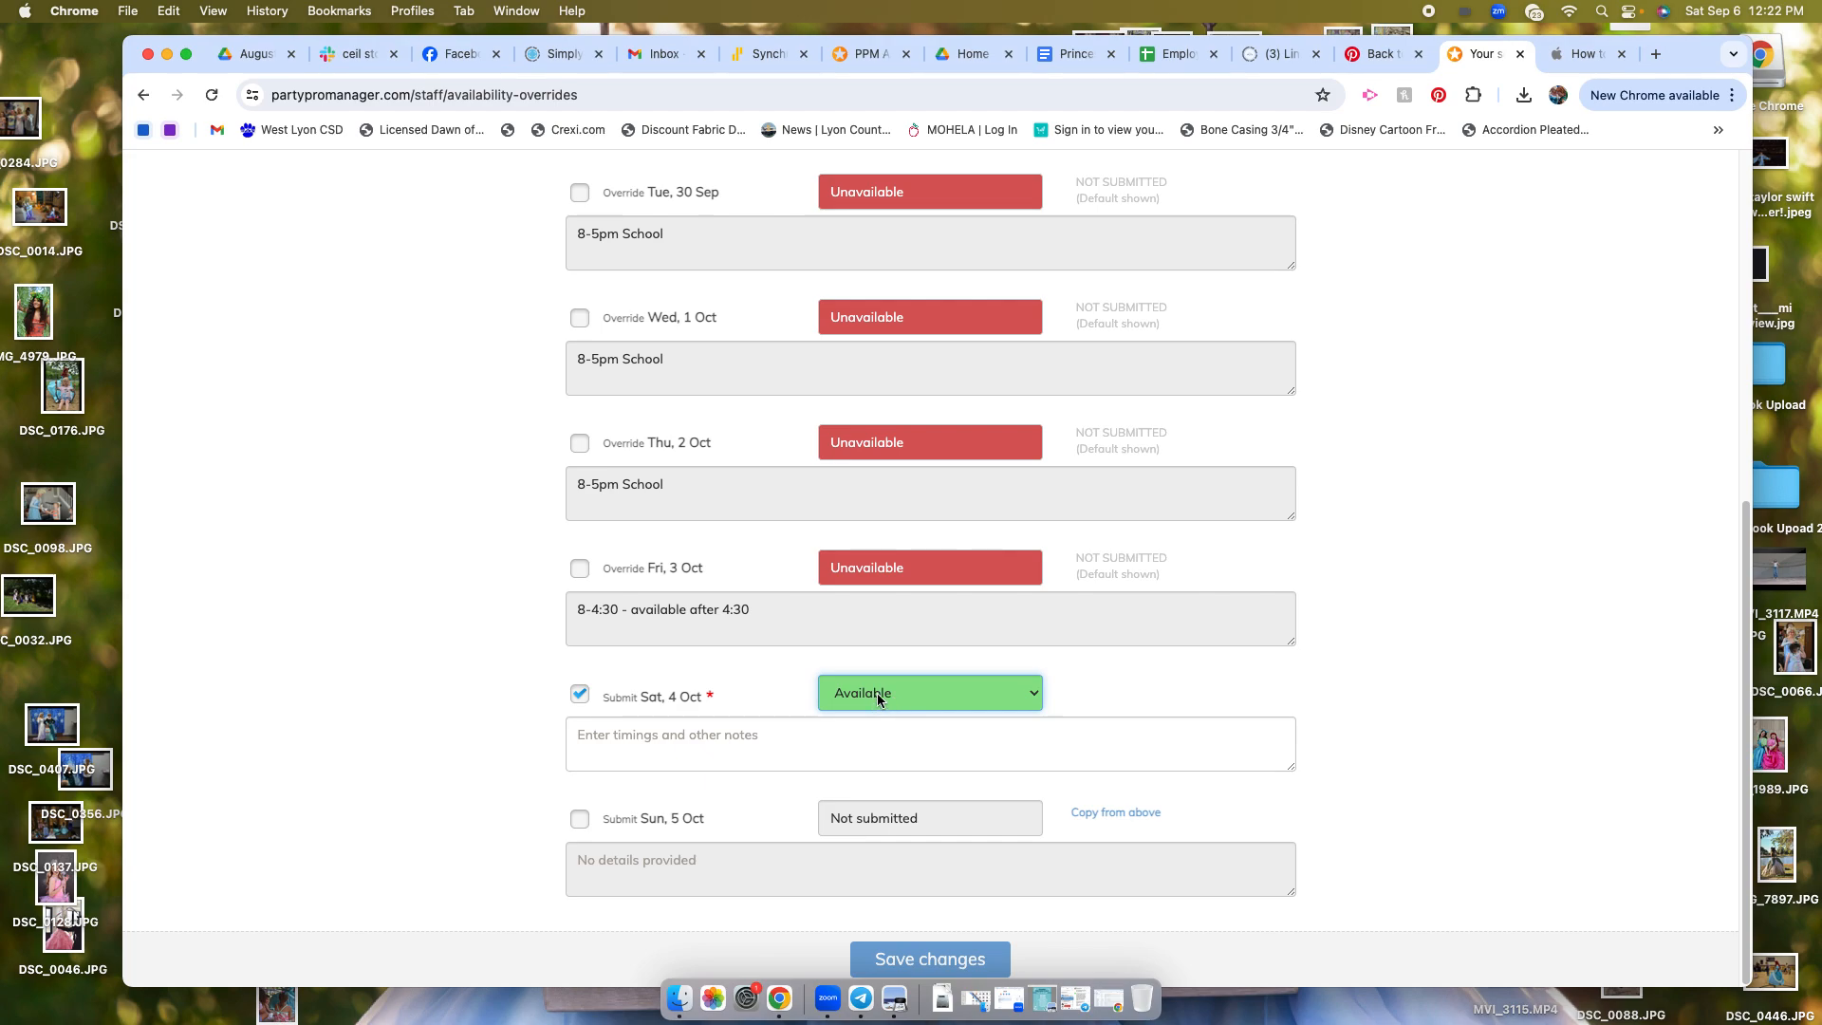
Step: Switch the submitted availability for Sat, 4 Oct to Unavailable and back to Available
left_click(1027, 700)
left_click(938, 718)
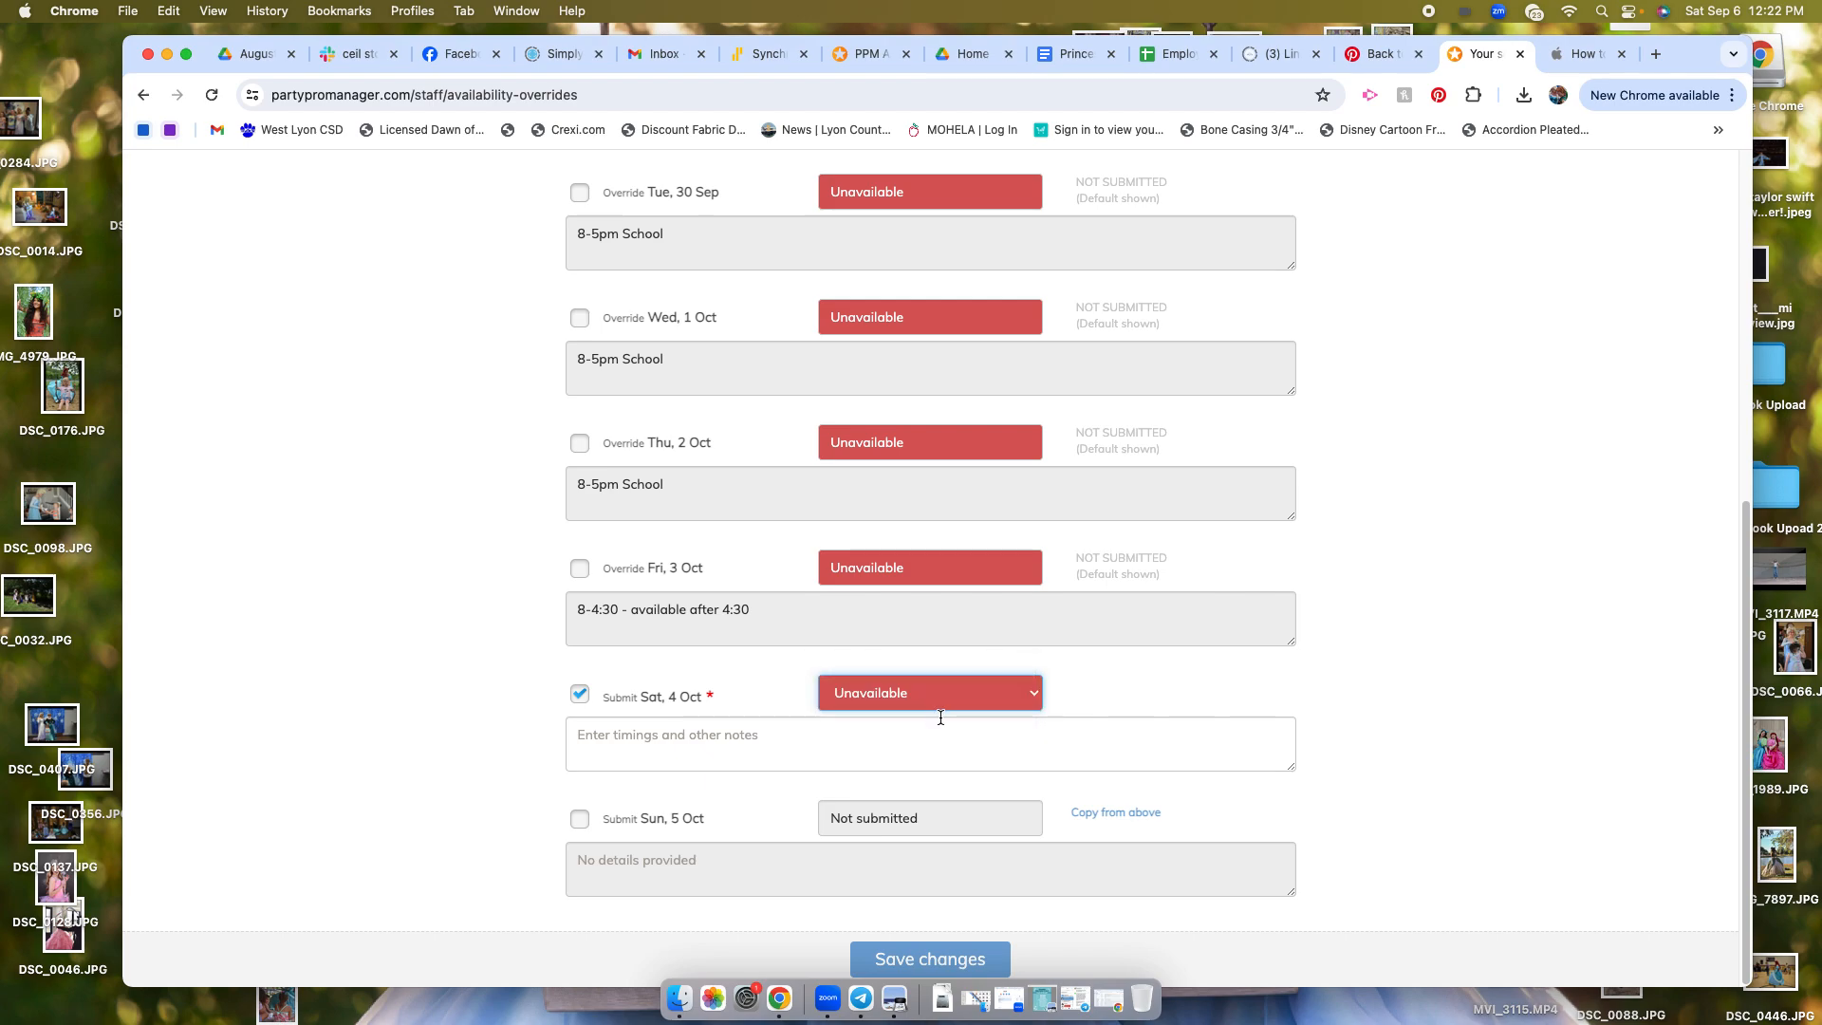
left_click(1035, 701)
left_click(977, 670)
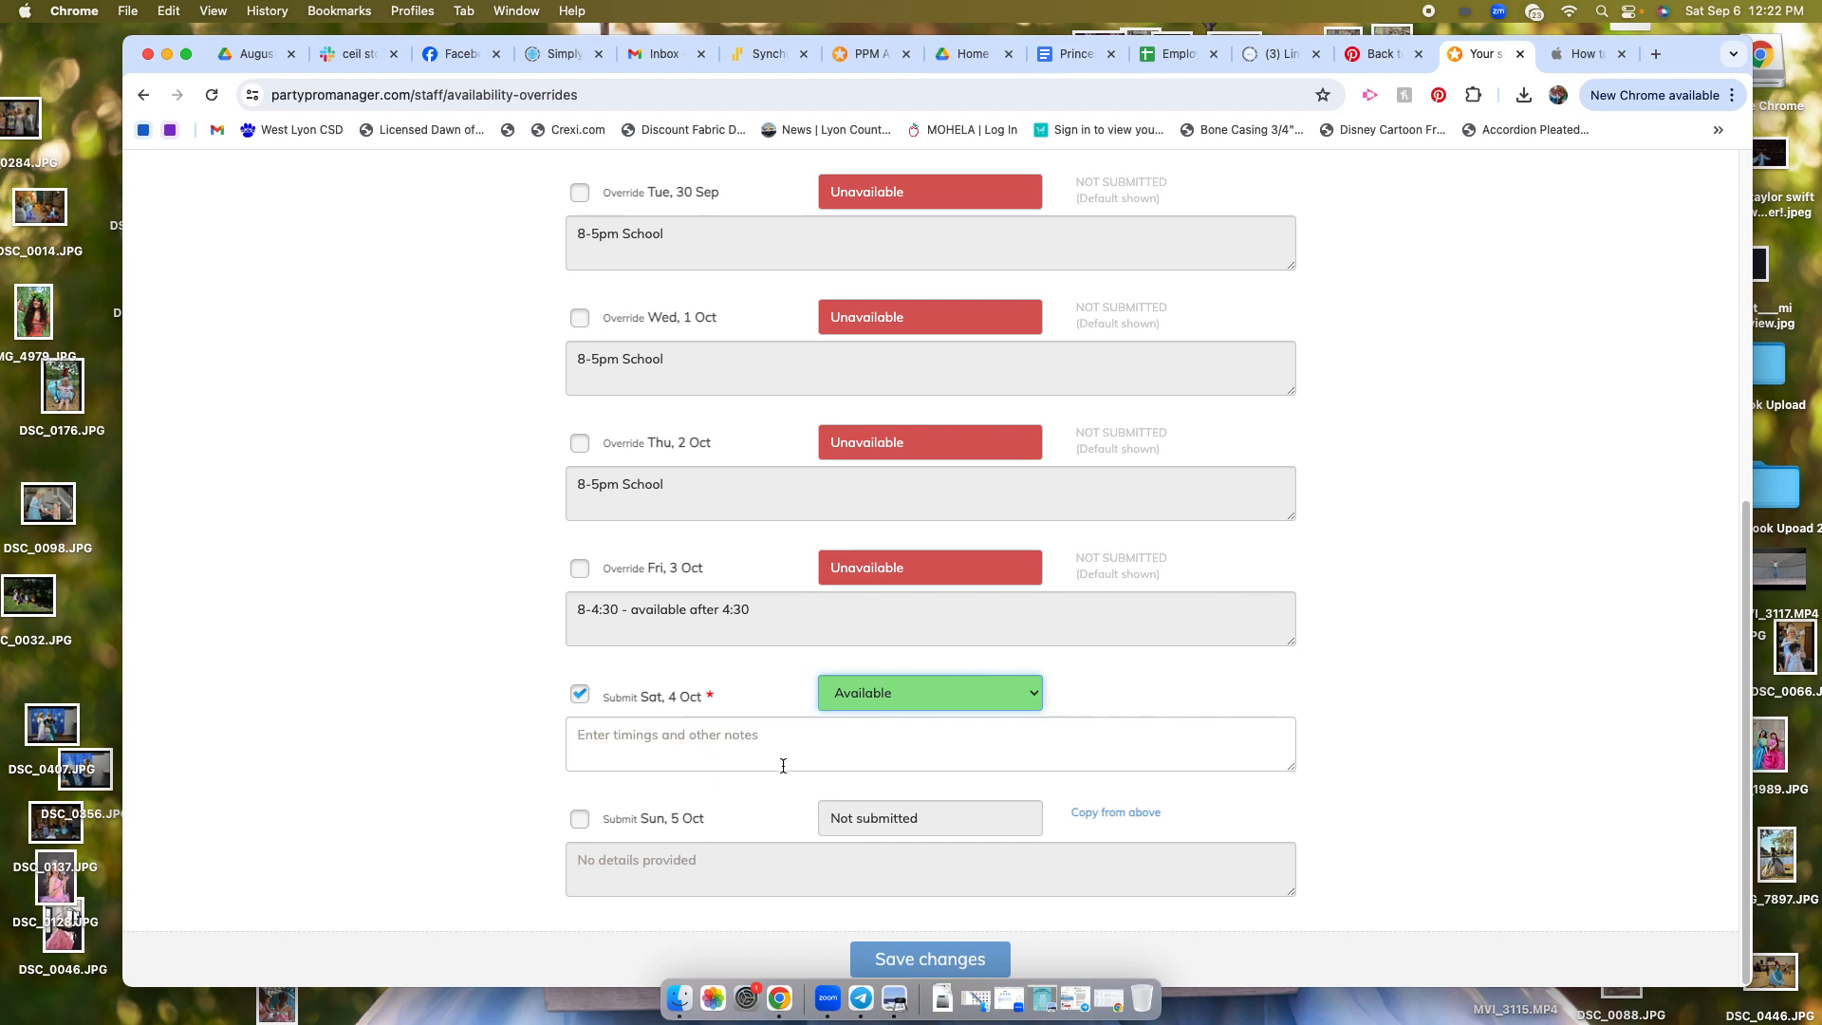
Step: Submit Sun, 5 Oct as Available
left_click(578, 829)
left_click(897, 818)
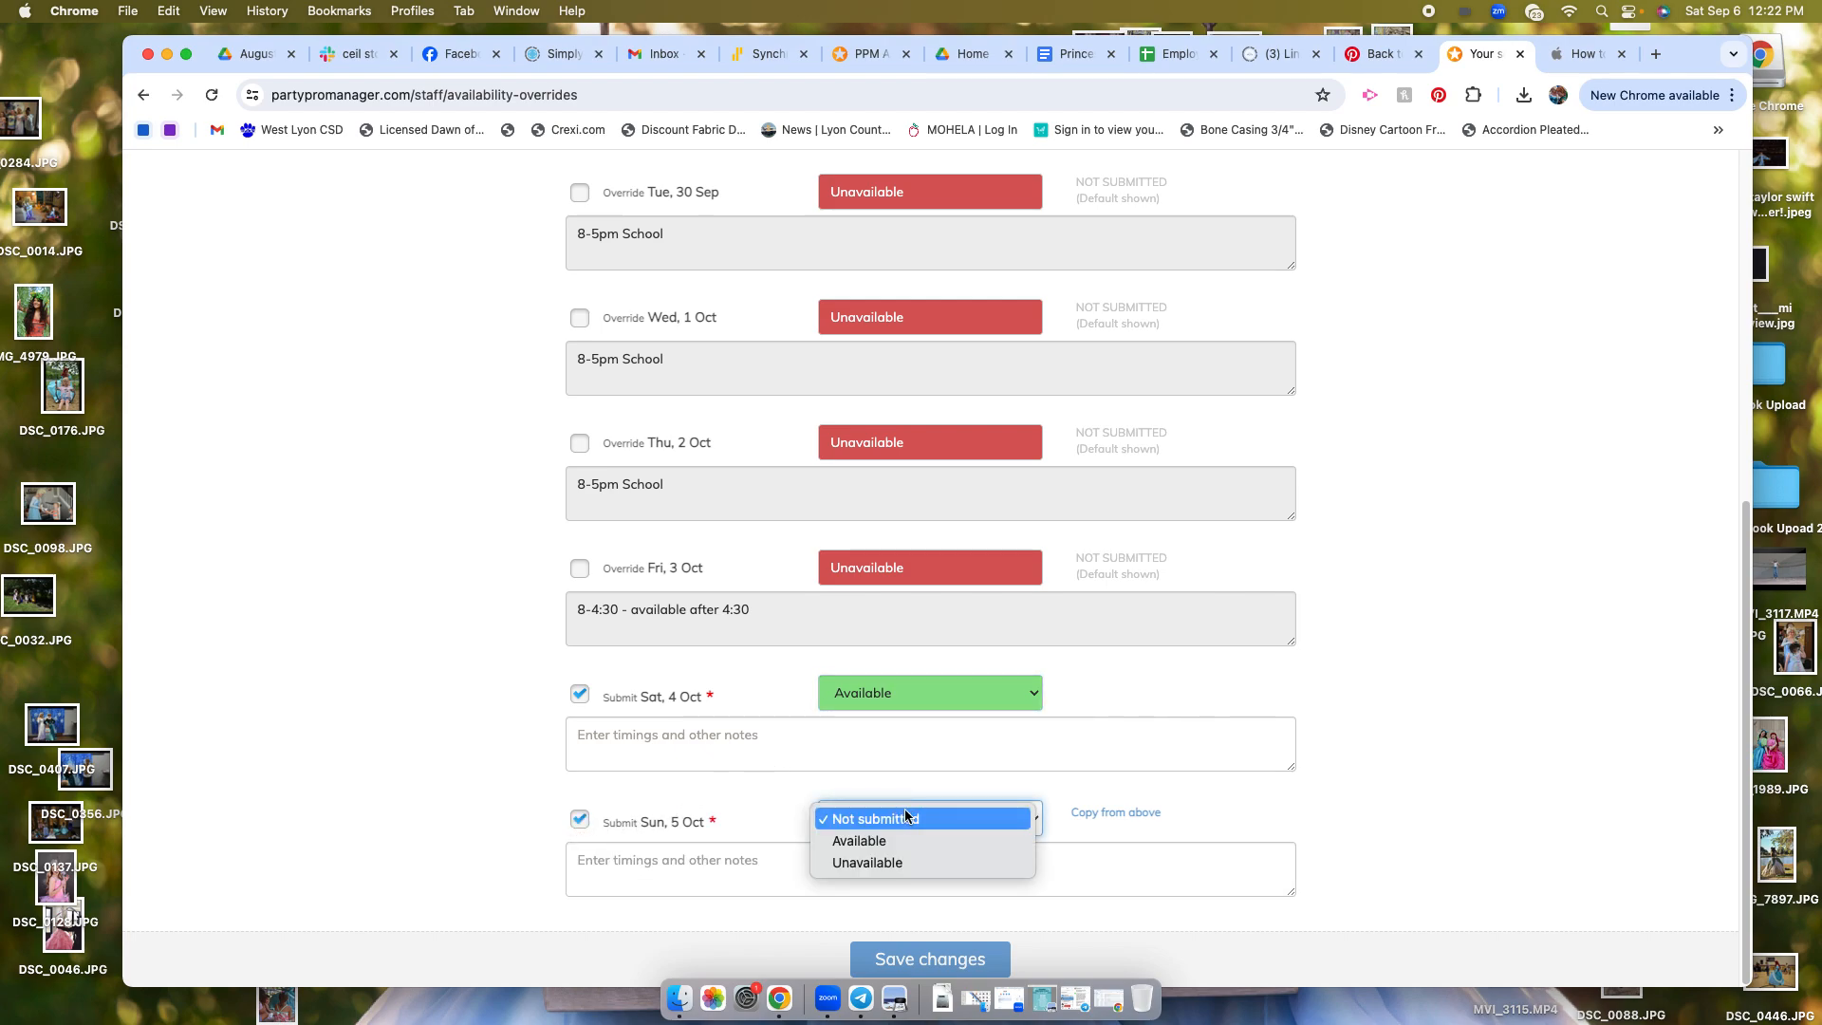
left_click(924, 841)
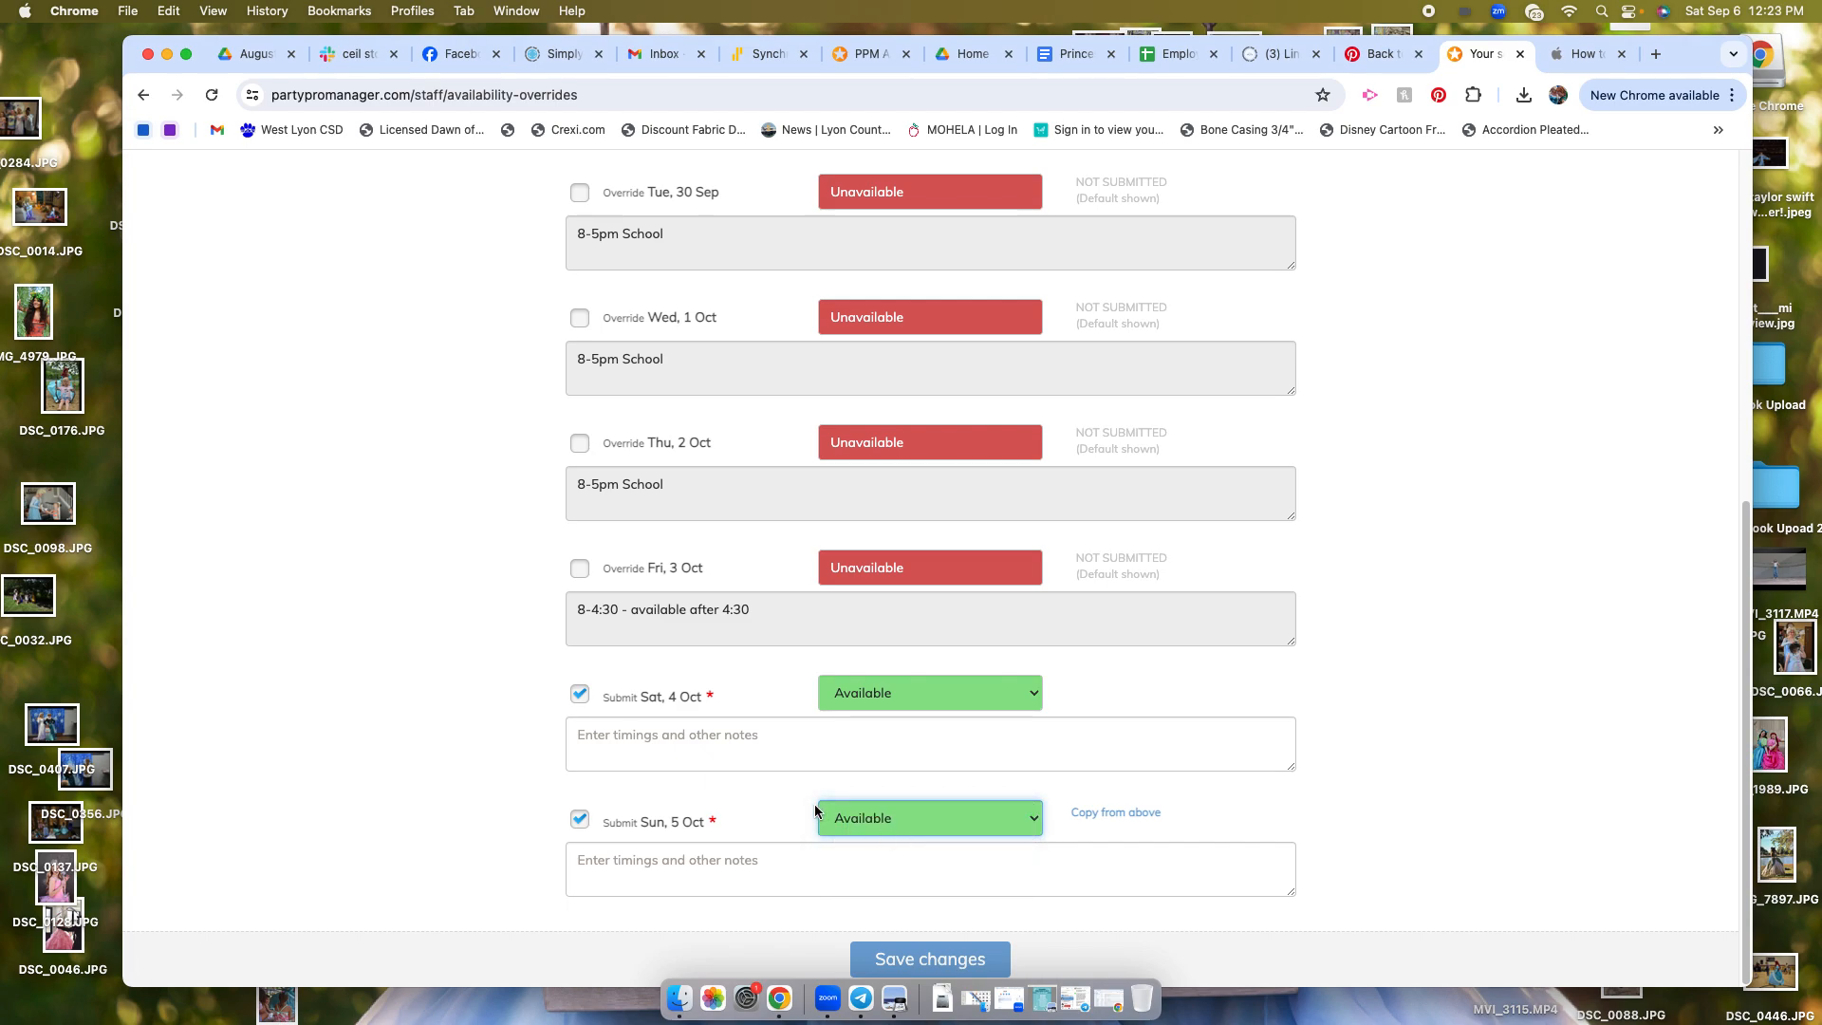
Step: Save the availability submitted for the week of Mon 29 Sep 2025 and dismiss the resulting message
scroll(790, 835, "up", 3)
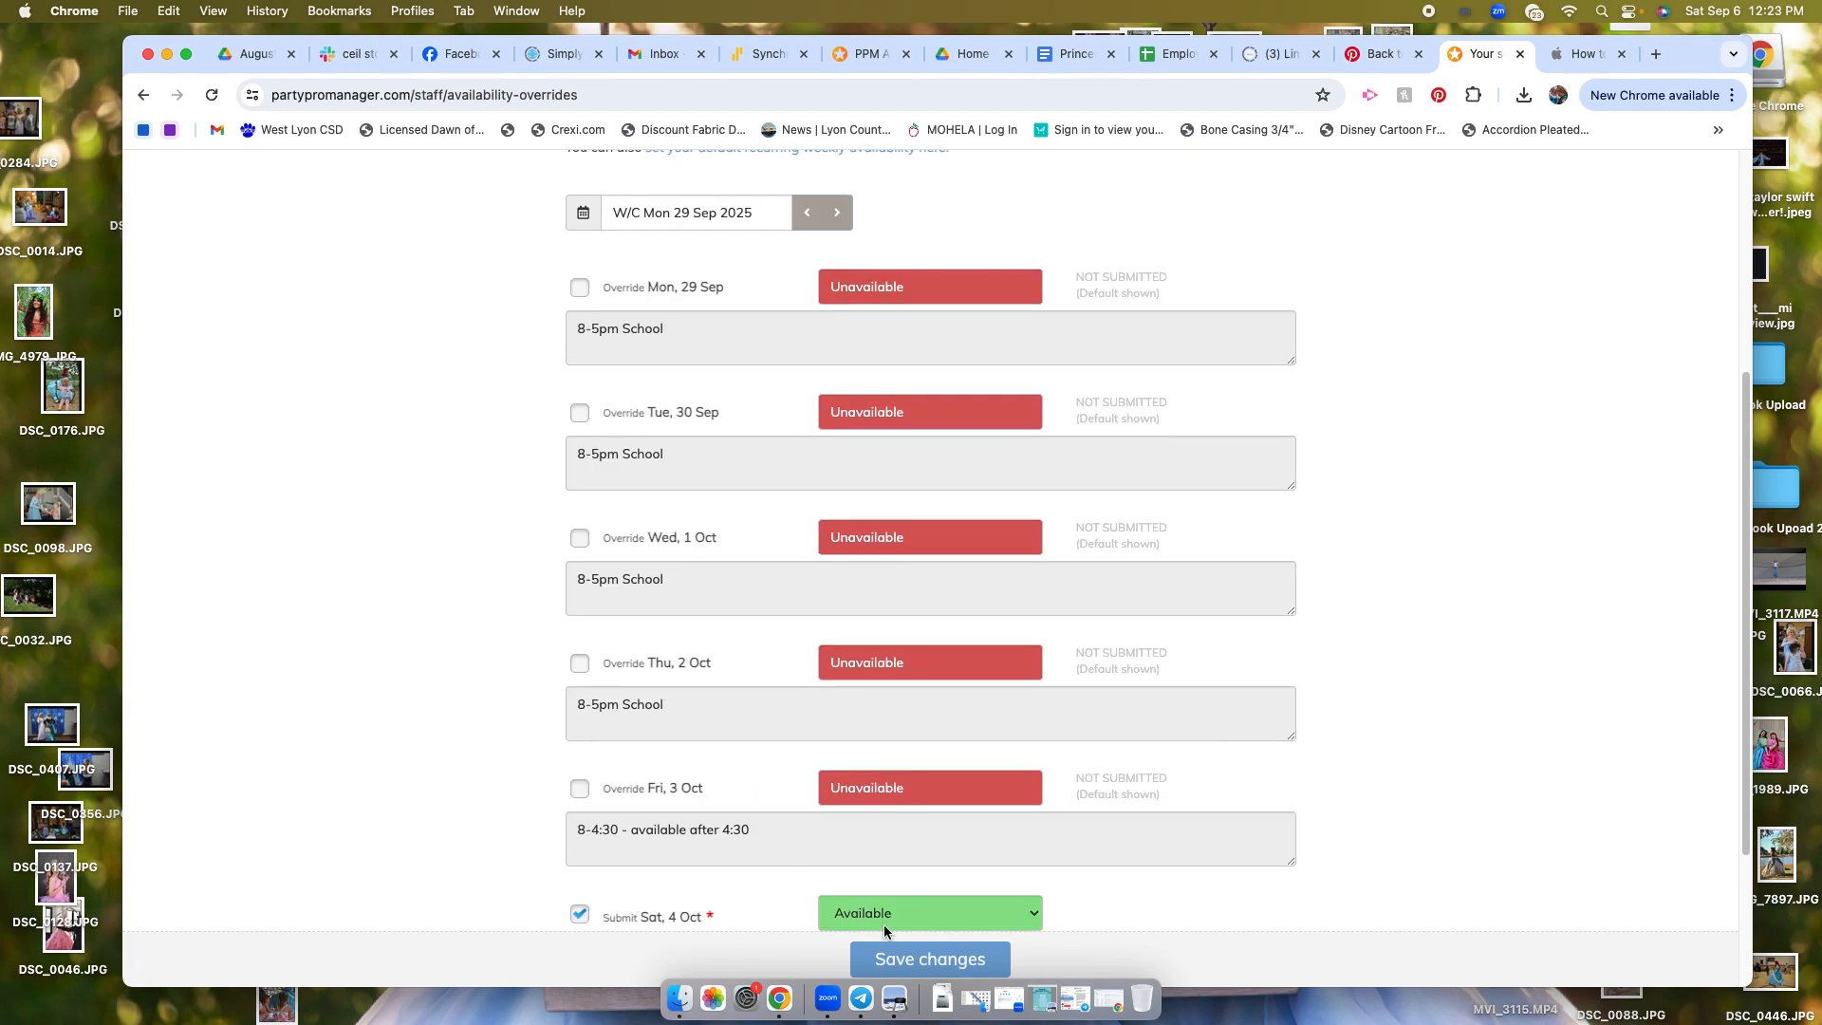
left_click(587, 213)
left_click(536, 278)
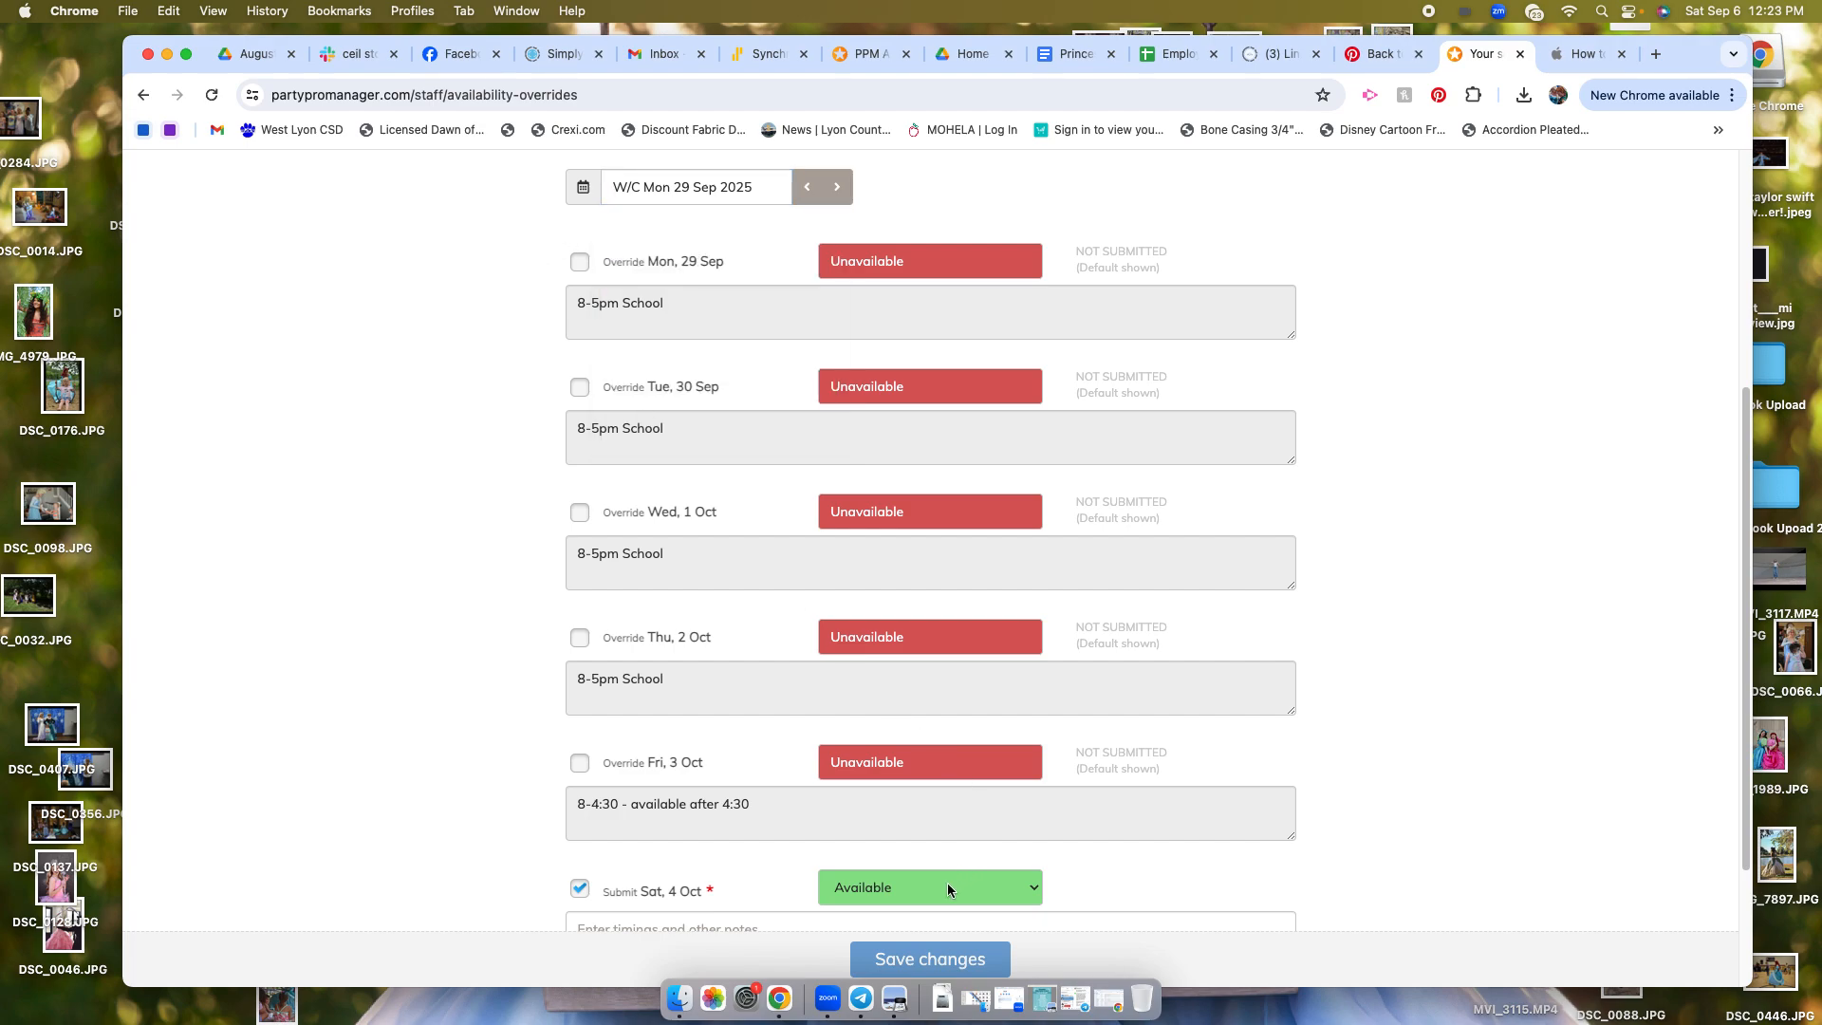
left_click(925, 966)
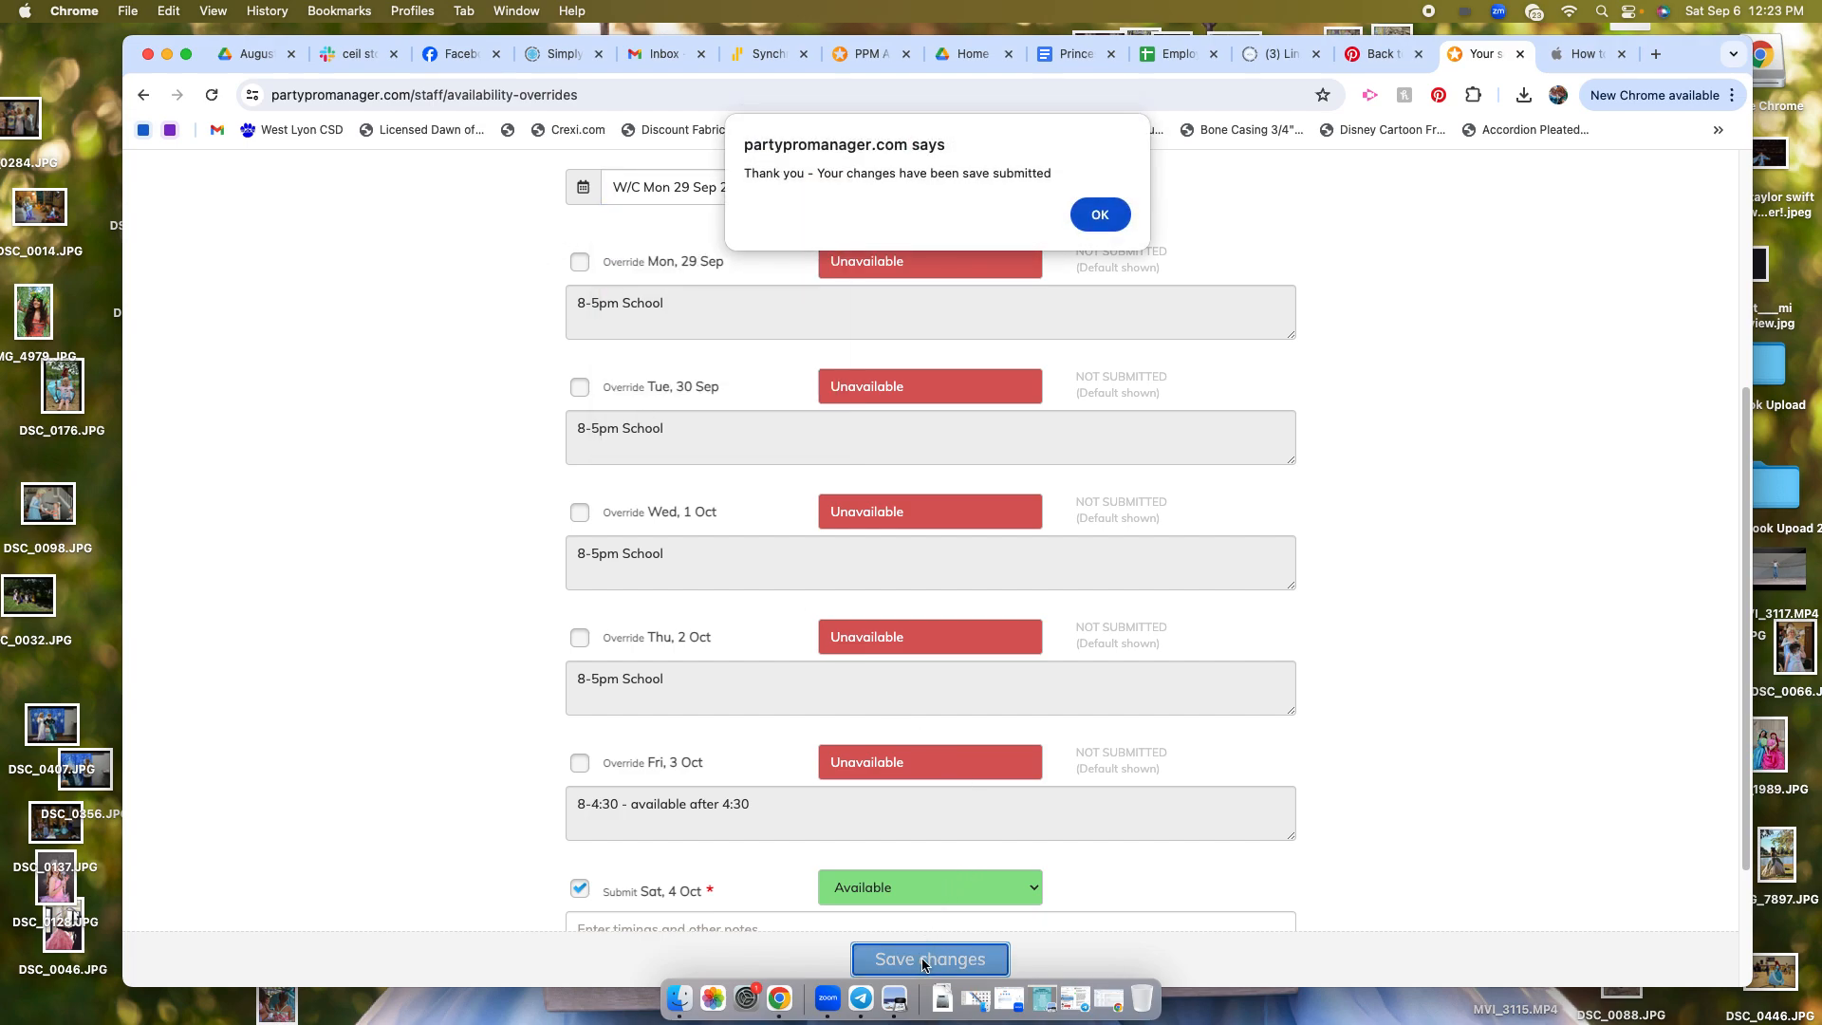
left_click(1093, 215)
Step: Check the marked dates in the override calendar for September, October and November 2025, and close the calendar
left_click(585, 190)
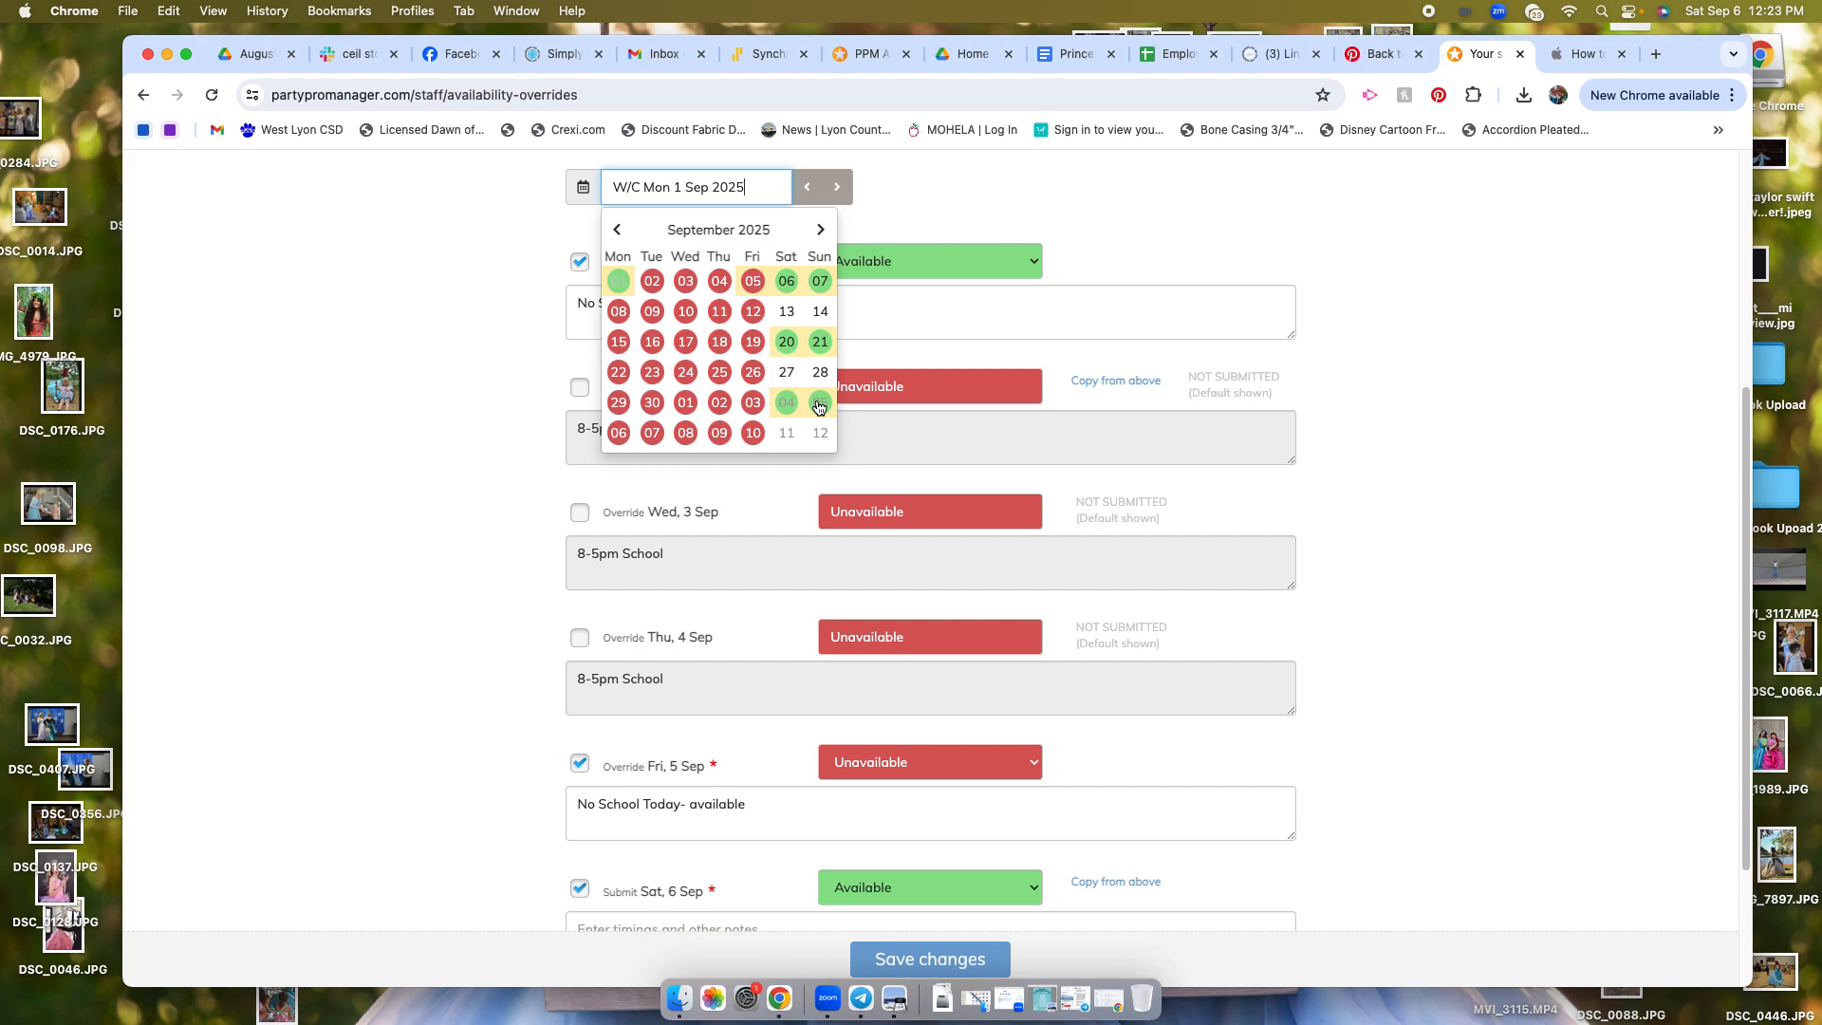
left_click(821, 232)
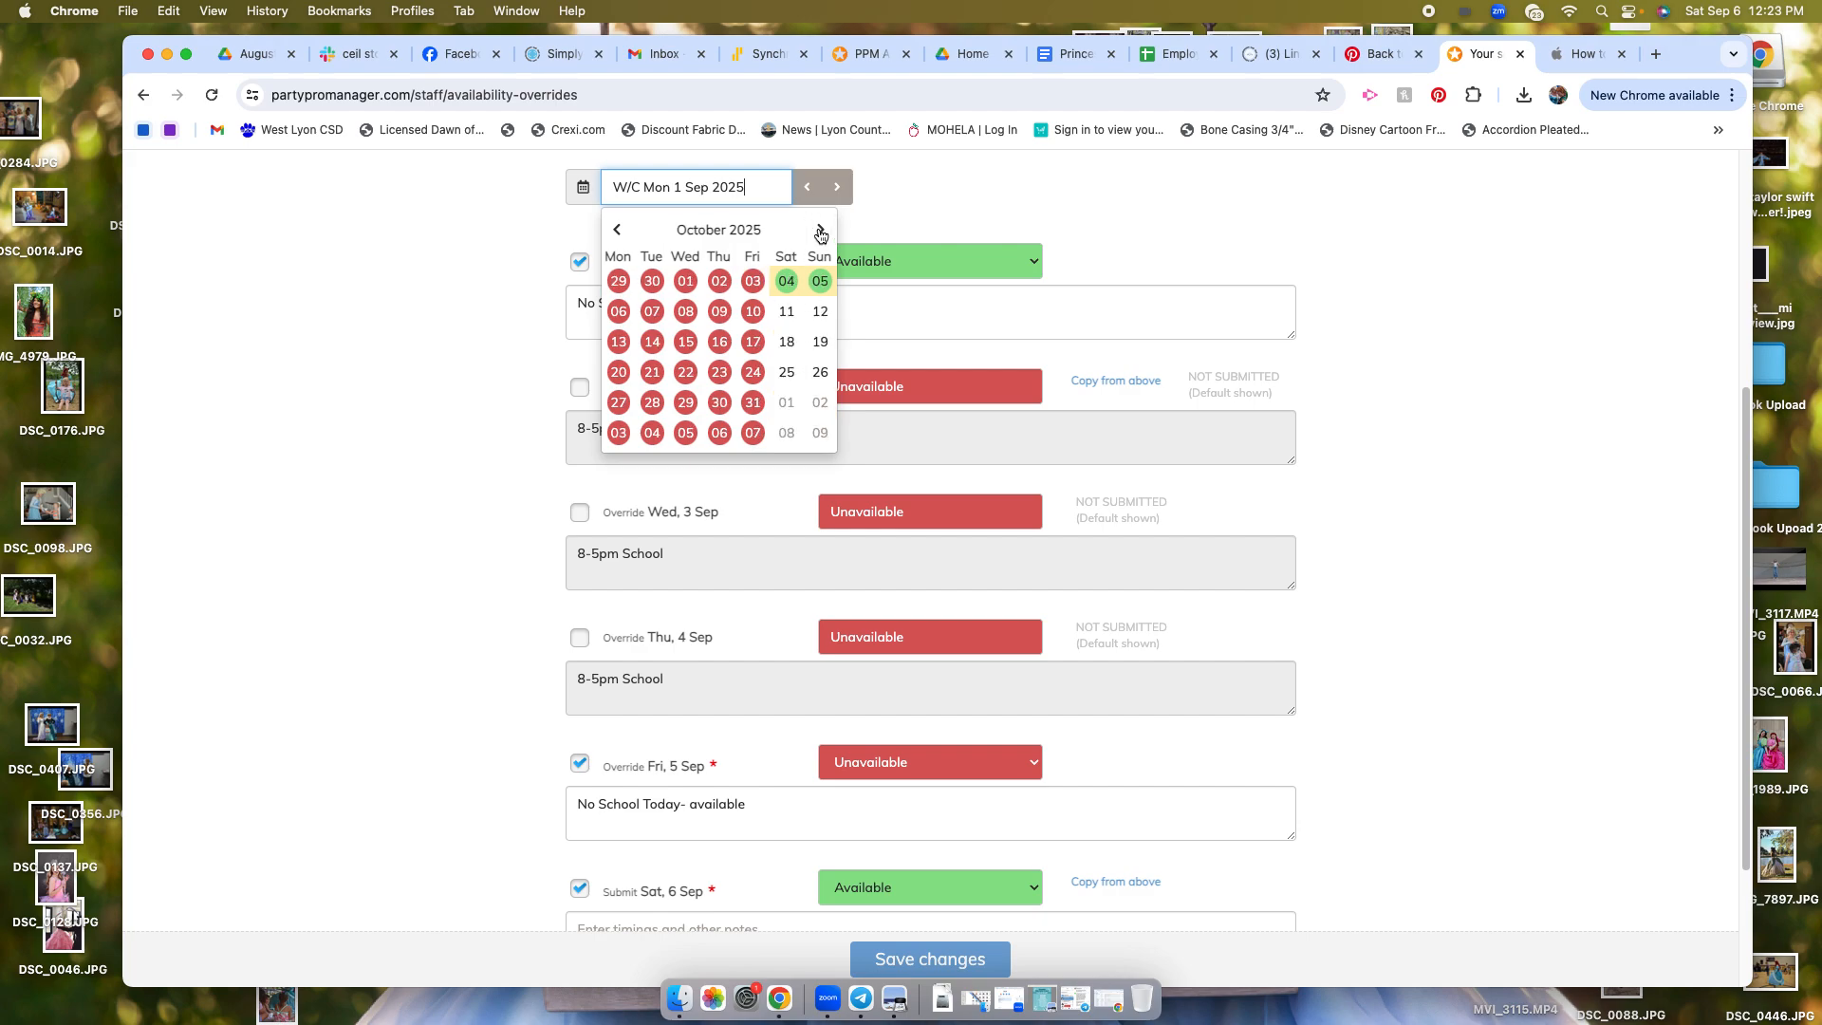
left_click(821, 233)
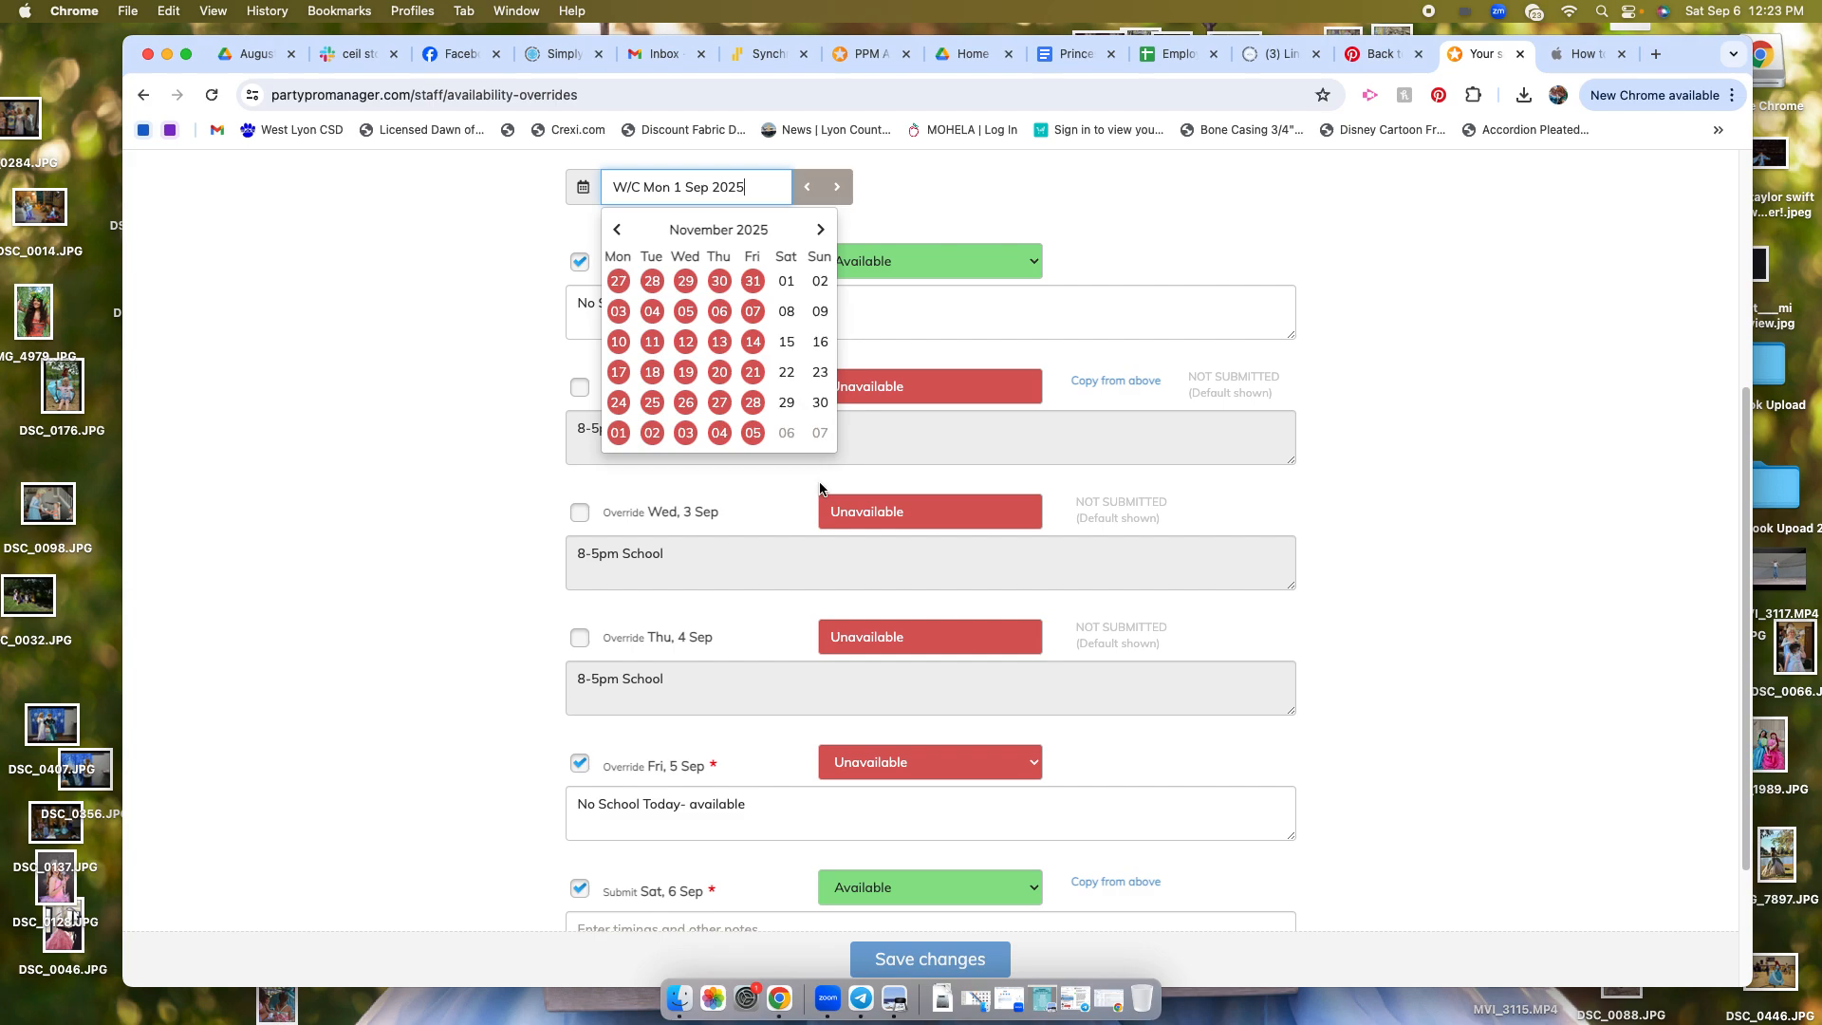
left_click(1381, 482)
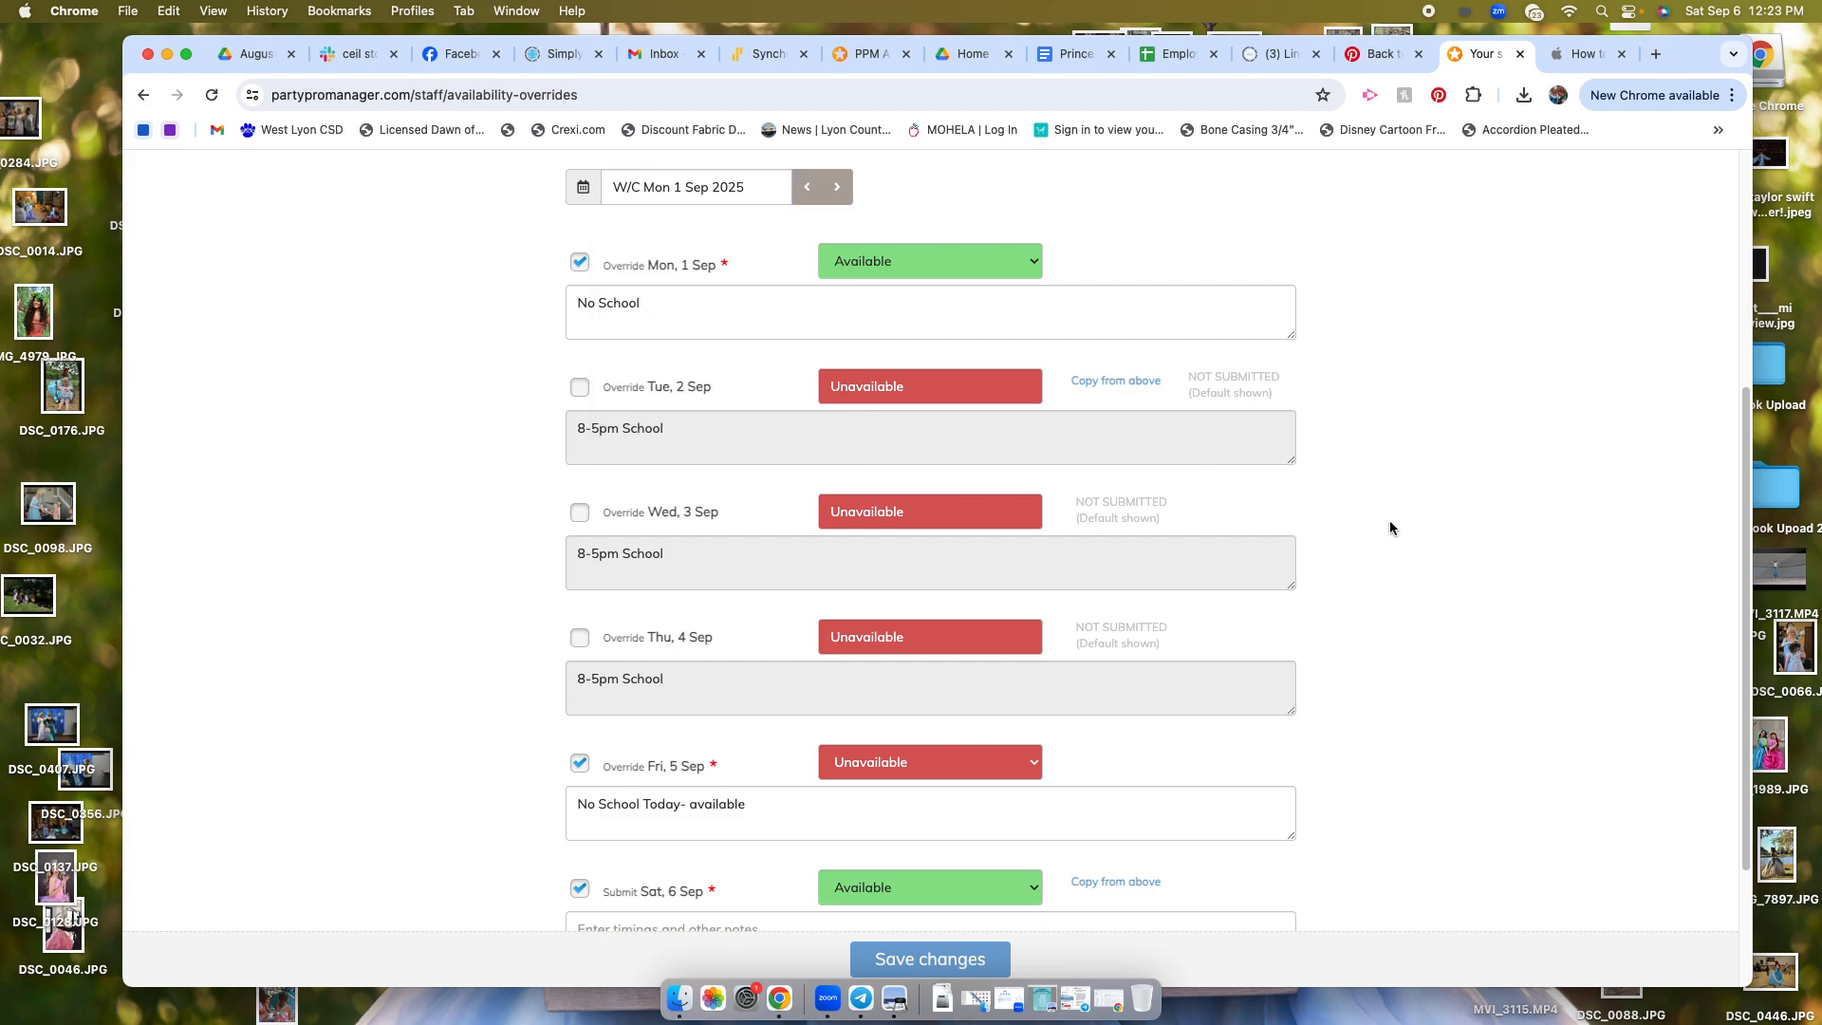
Step: Switch to the admin site and open the override availability in the team profile of the staff member registered on 5 Sep 2025
left_click(866, 59)
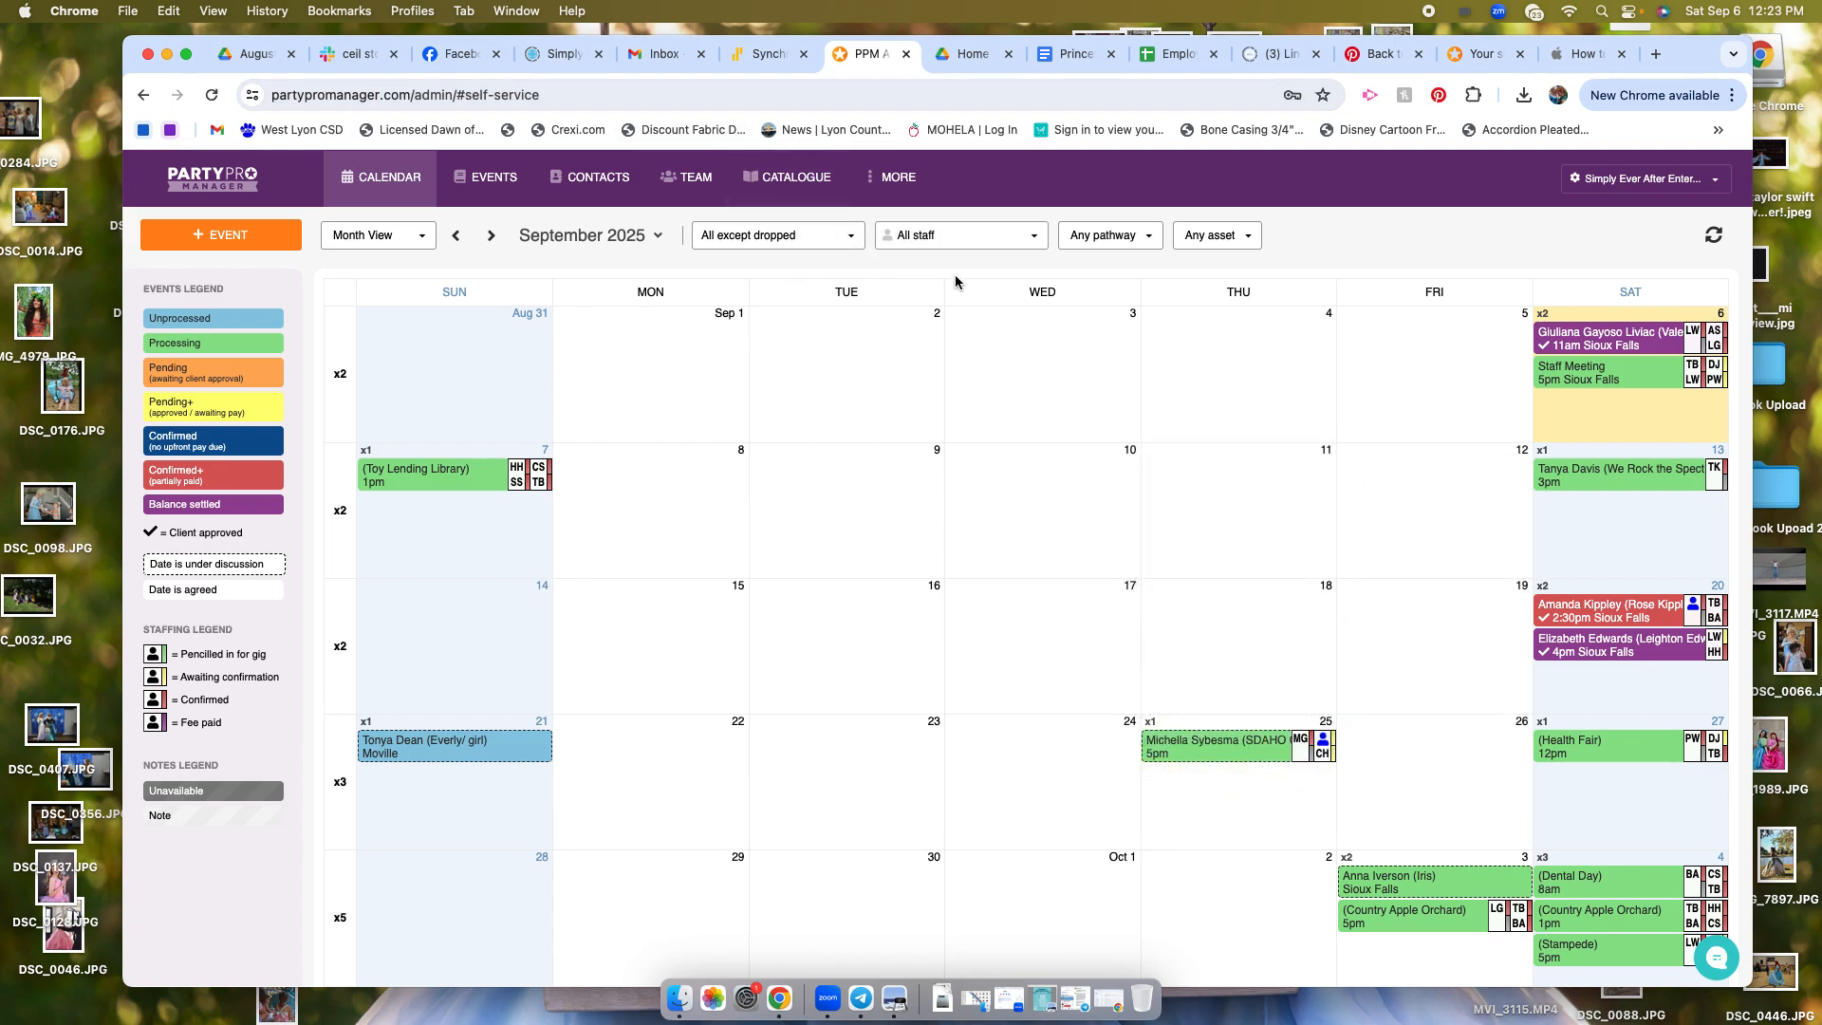
left_click(704, 182)
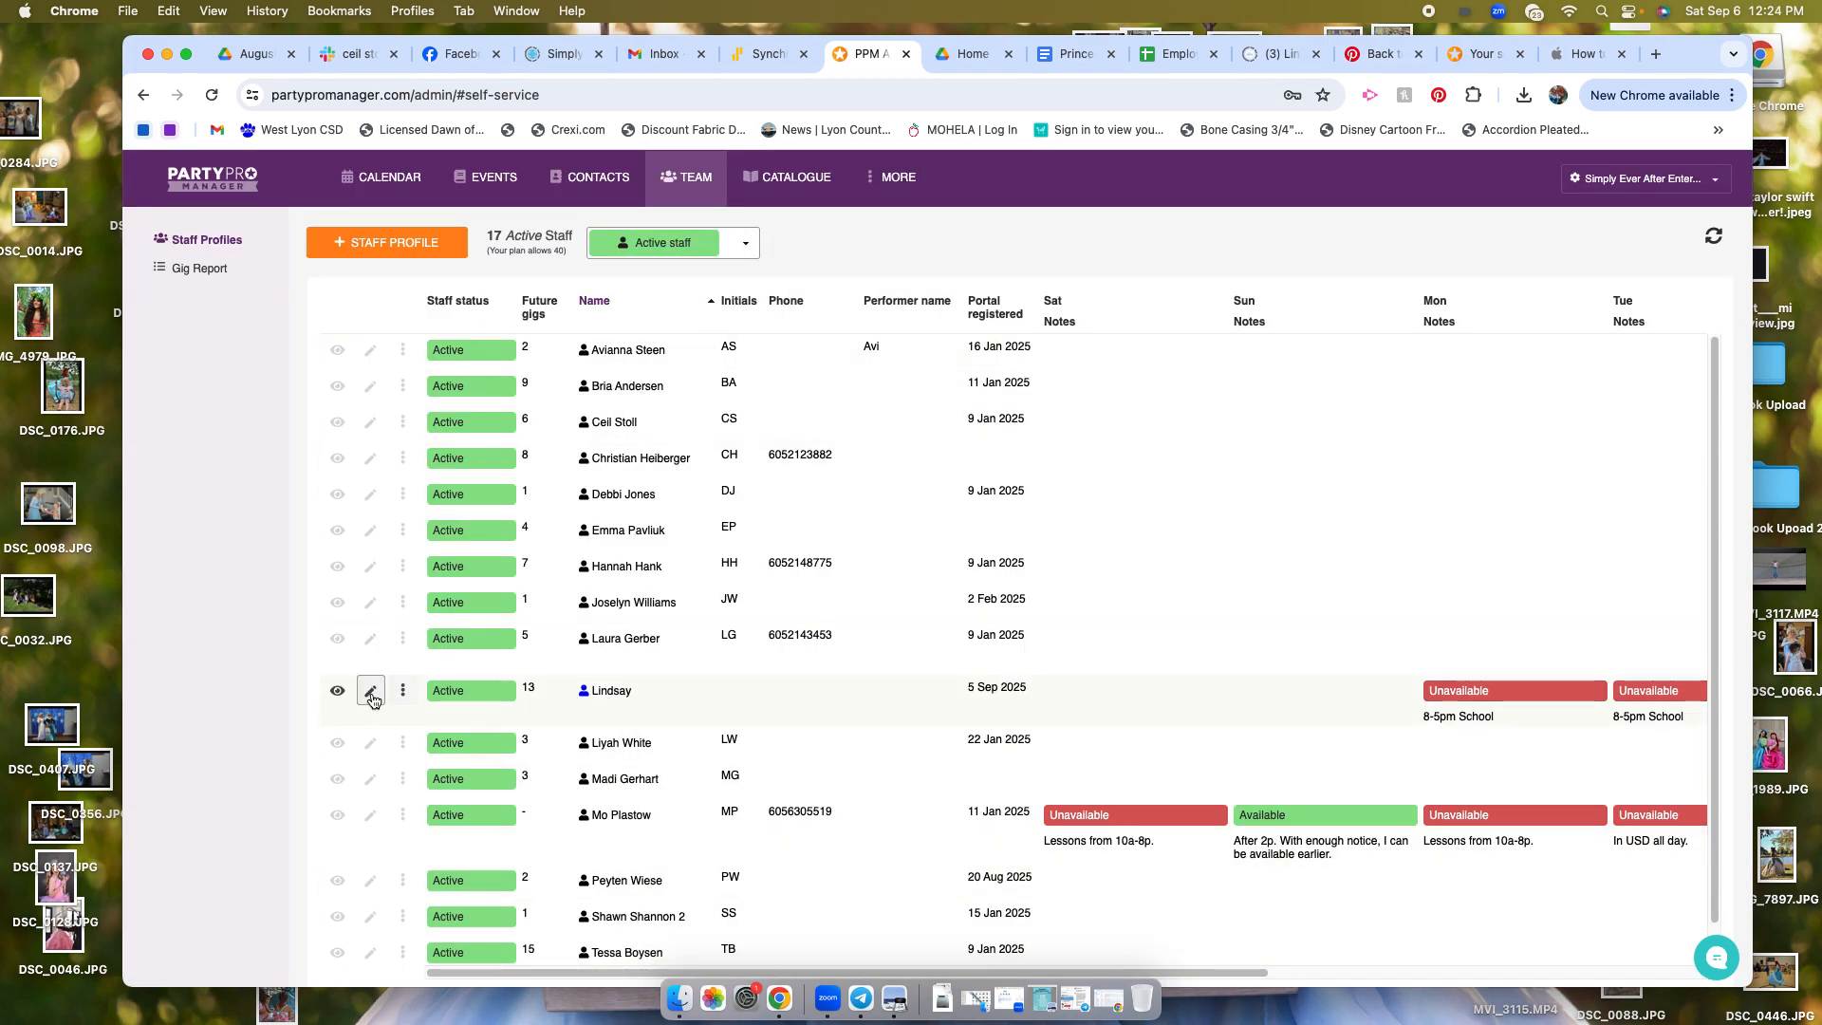
left_click(370, 691)
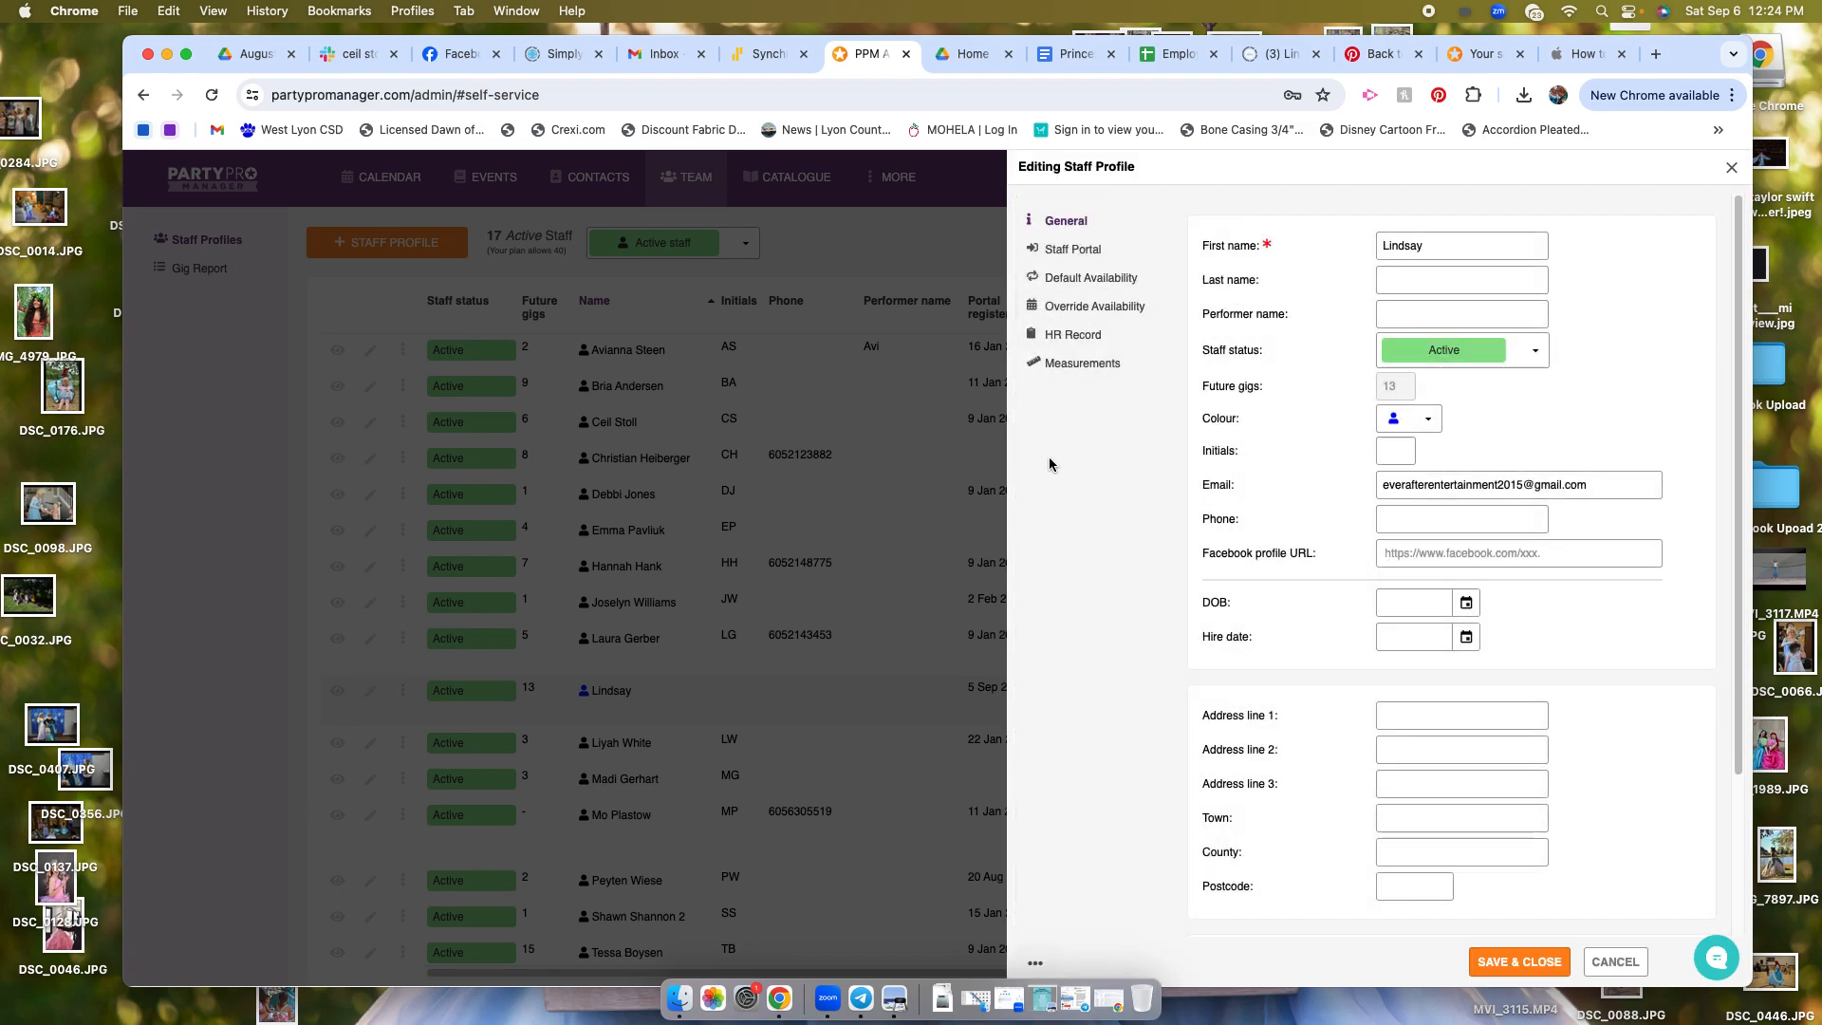
left_click(1085, 308)
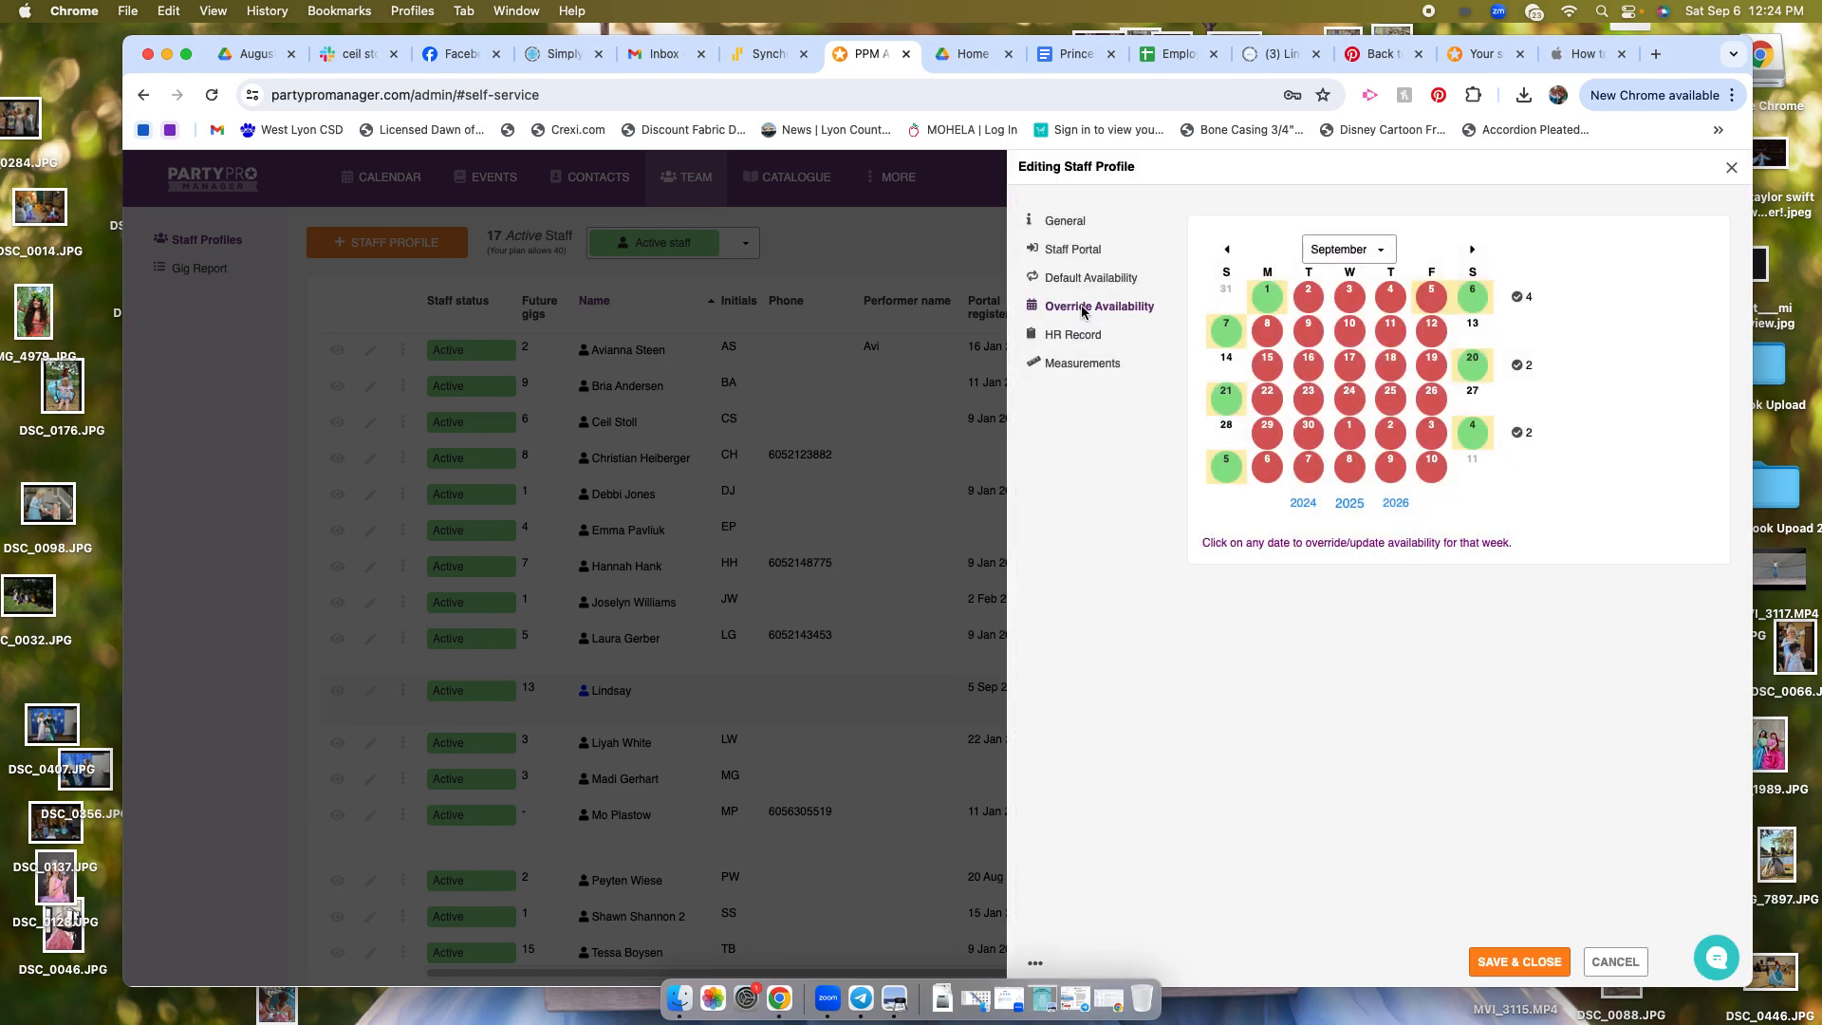
Step: Examine the weekly availability details for dates in the September calendar, and save and close the staff profile
mouse_move(1469, 298)
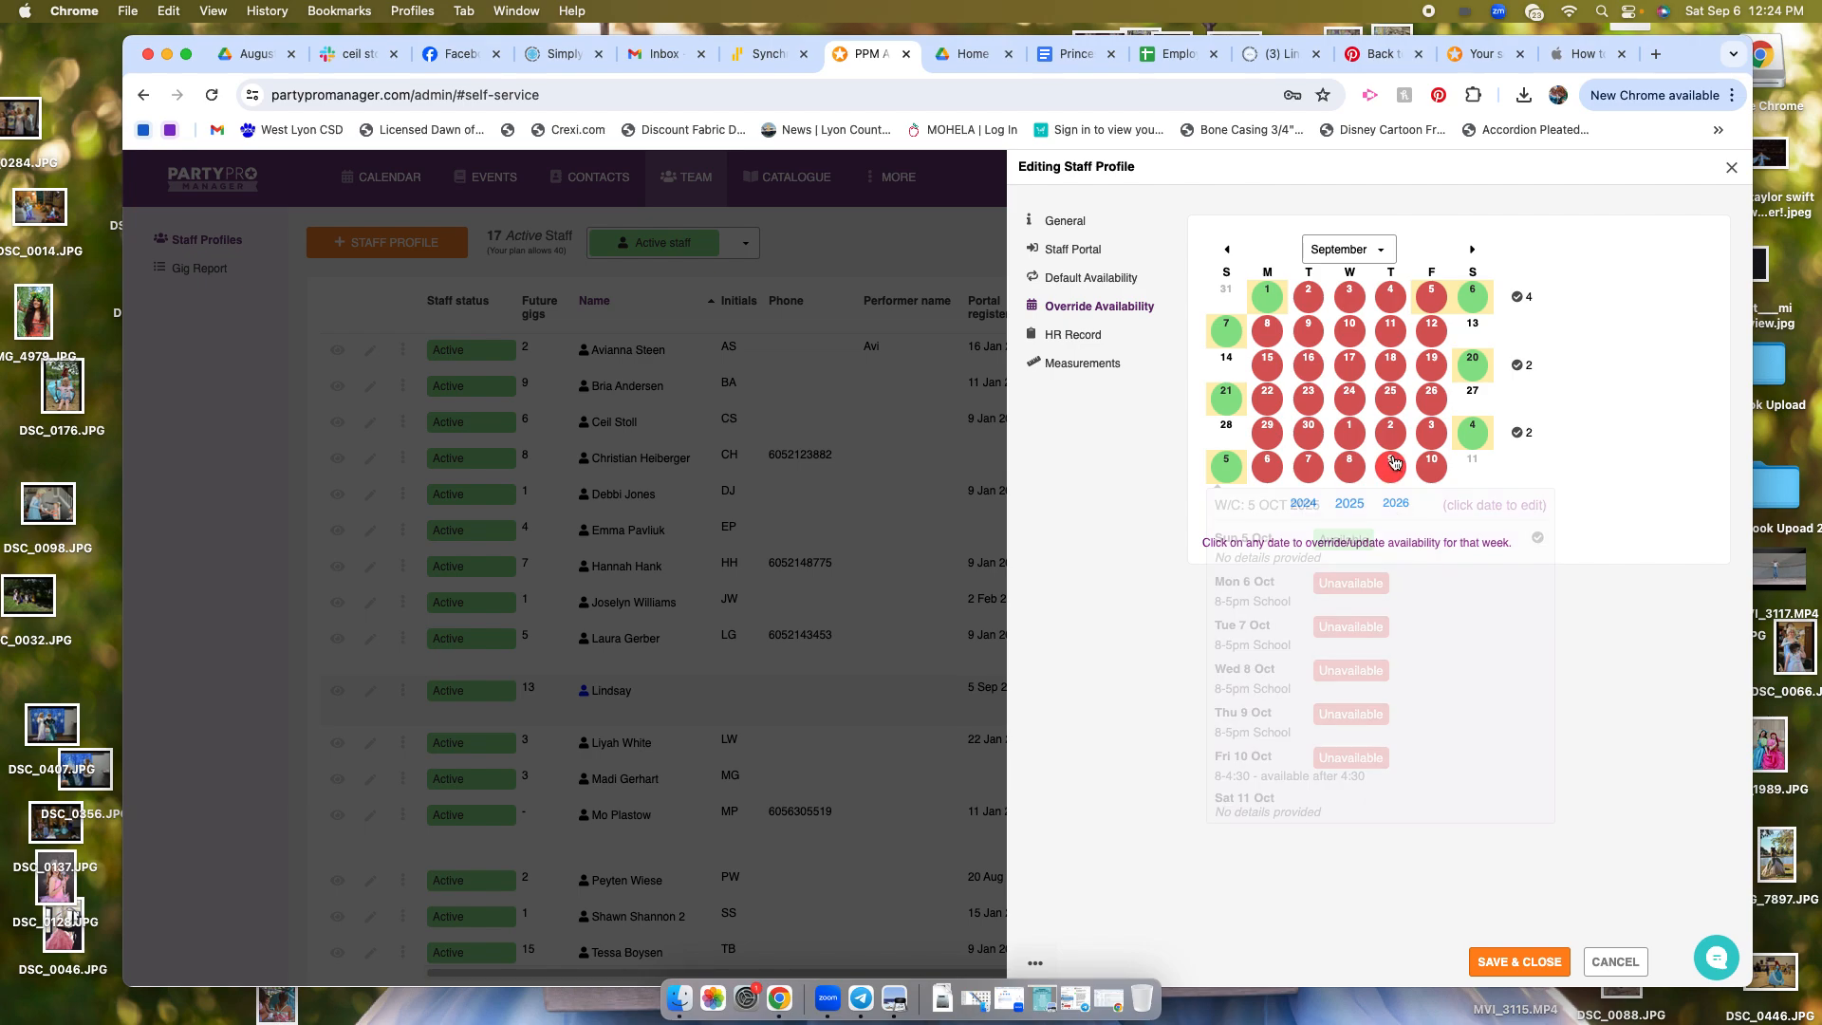
mouse_move(1469, 403)
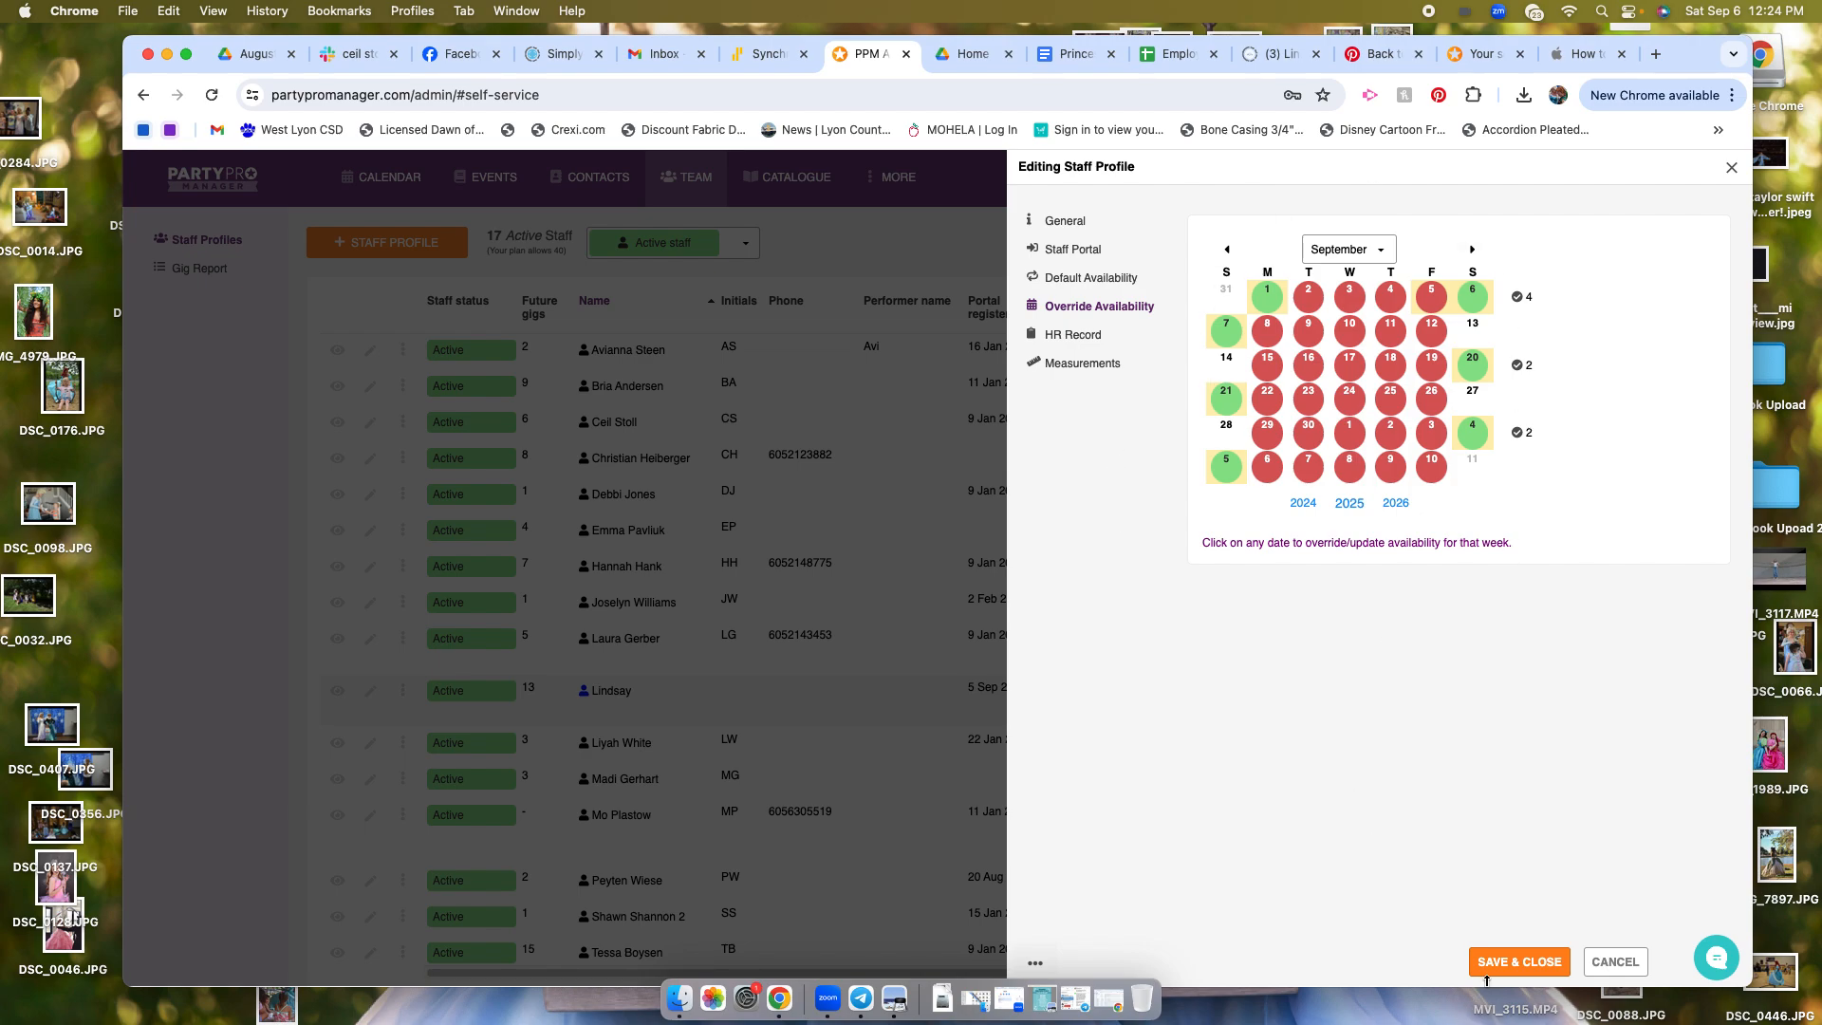
mouse_move(1478, 409)
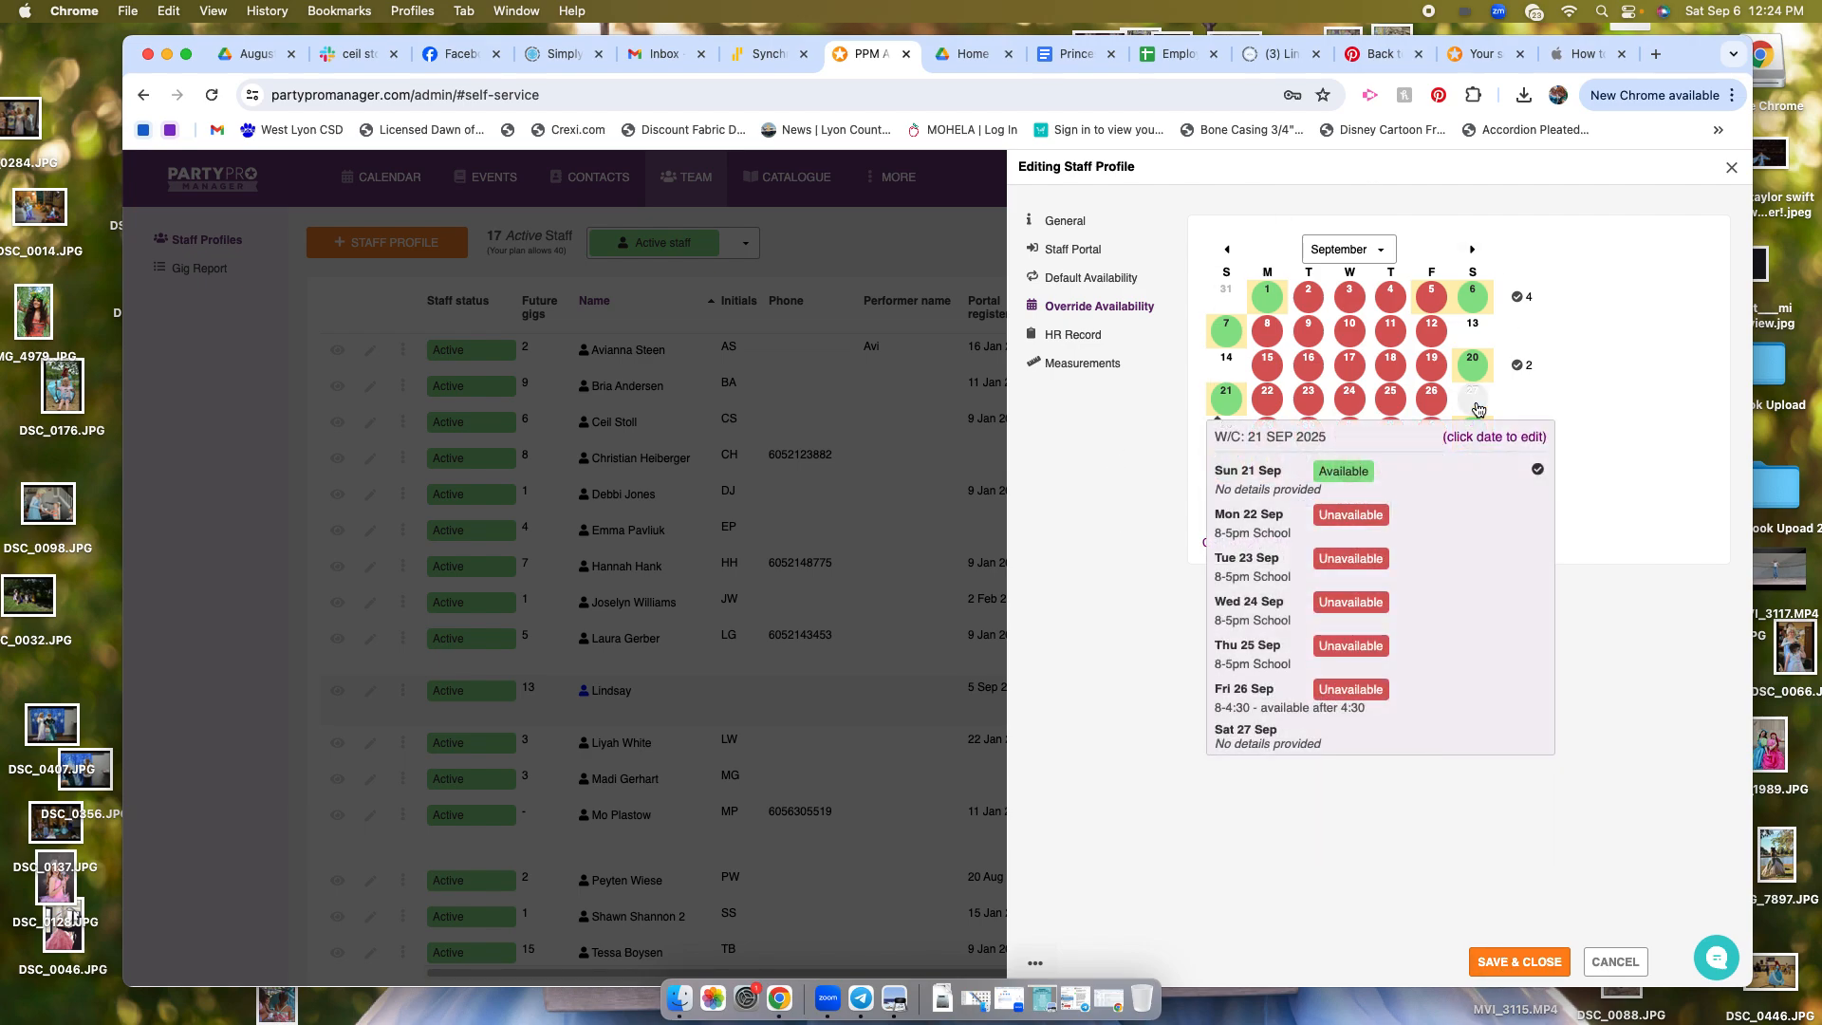
left_click(1520, 963)
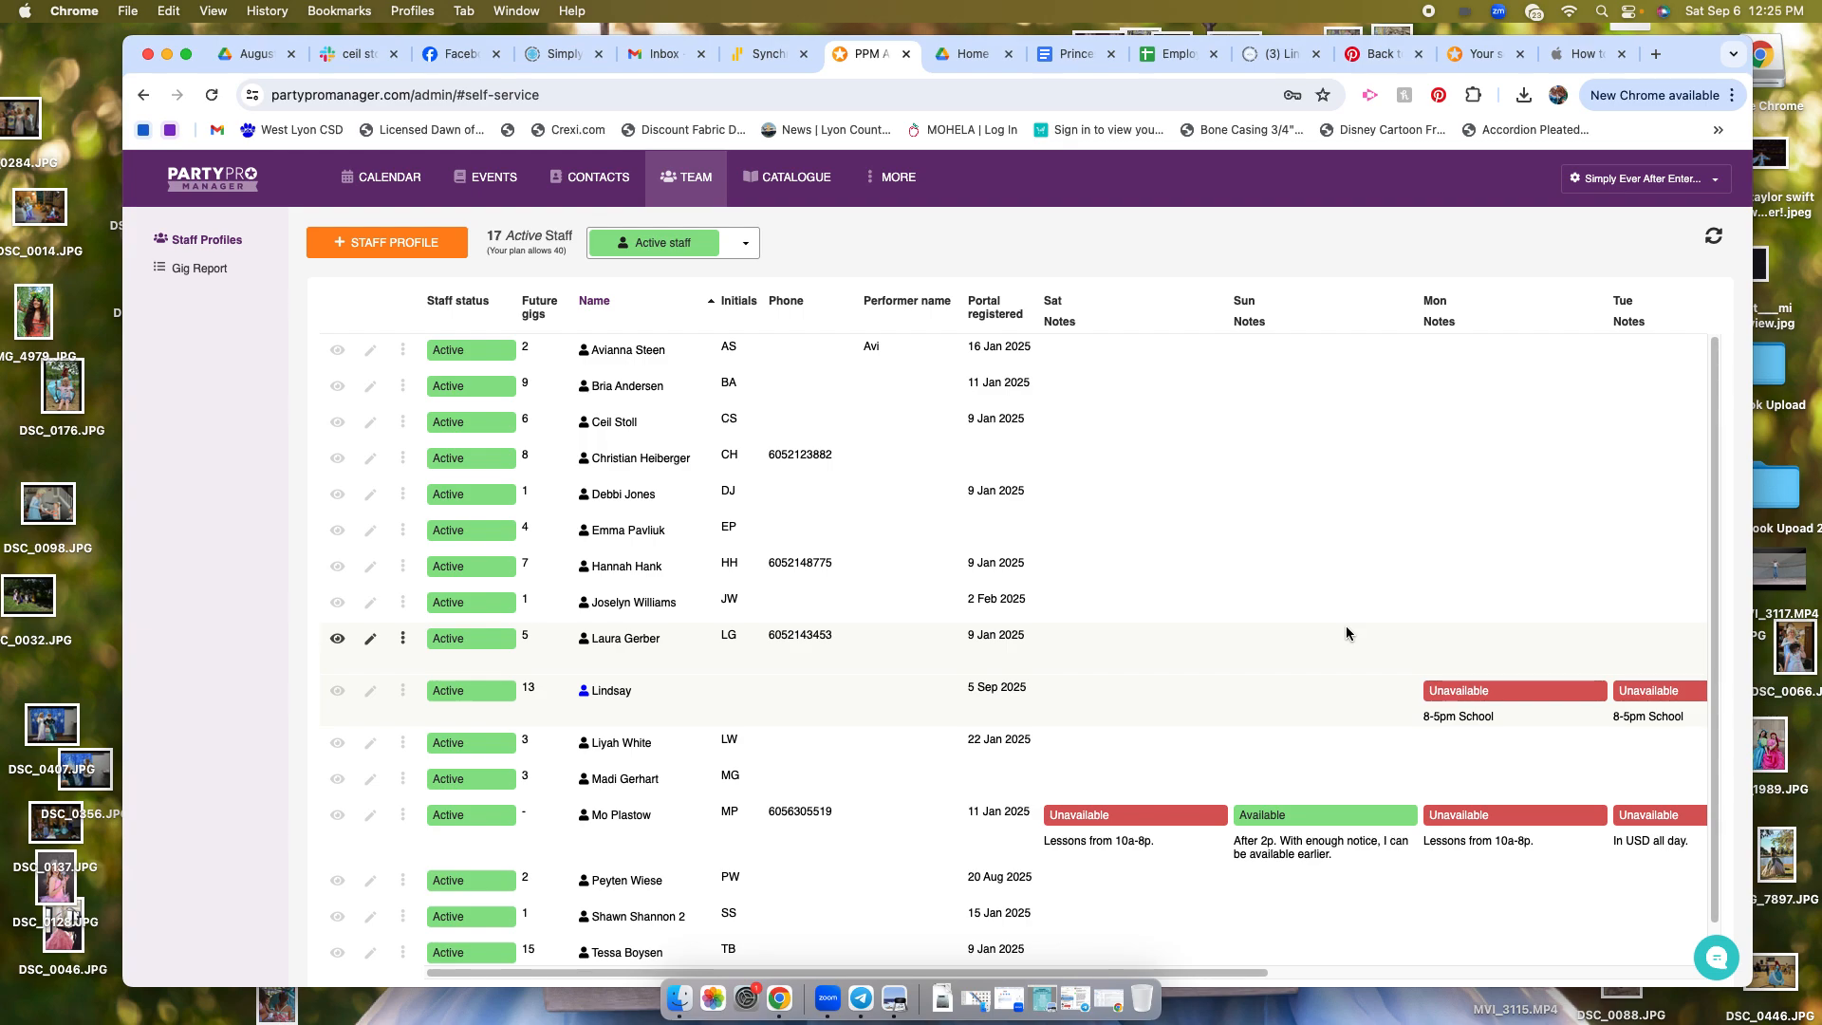
key("super+shift+5")
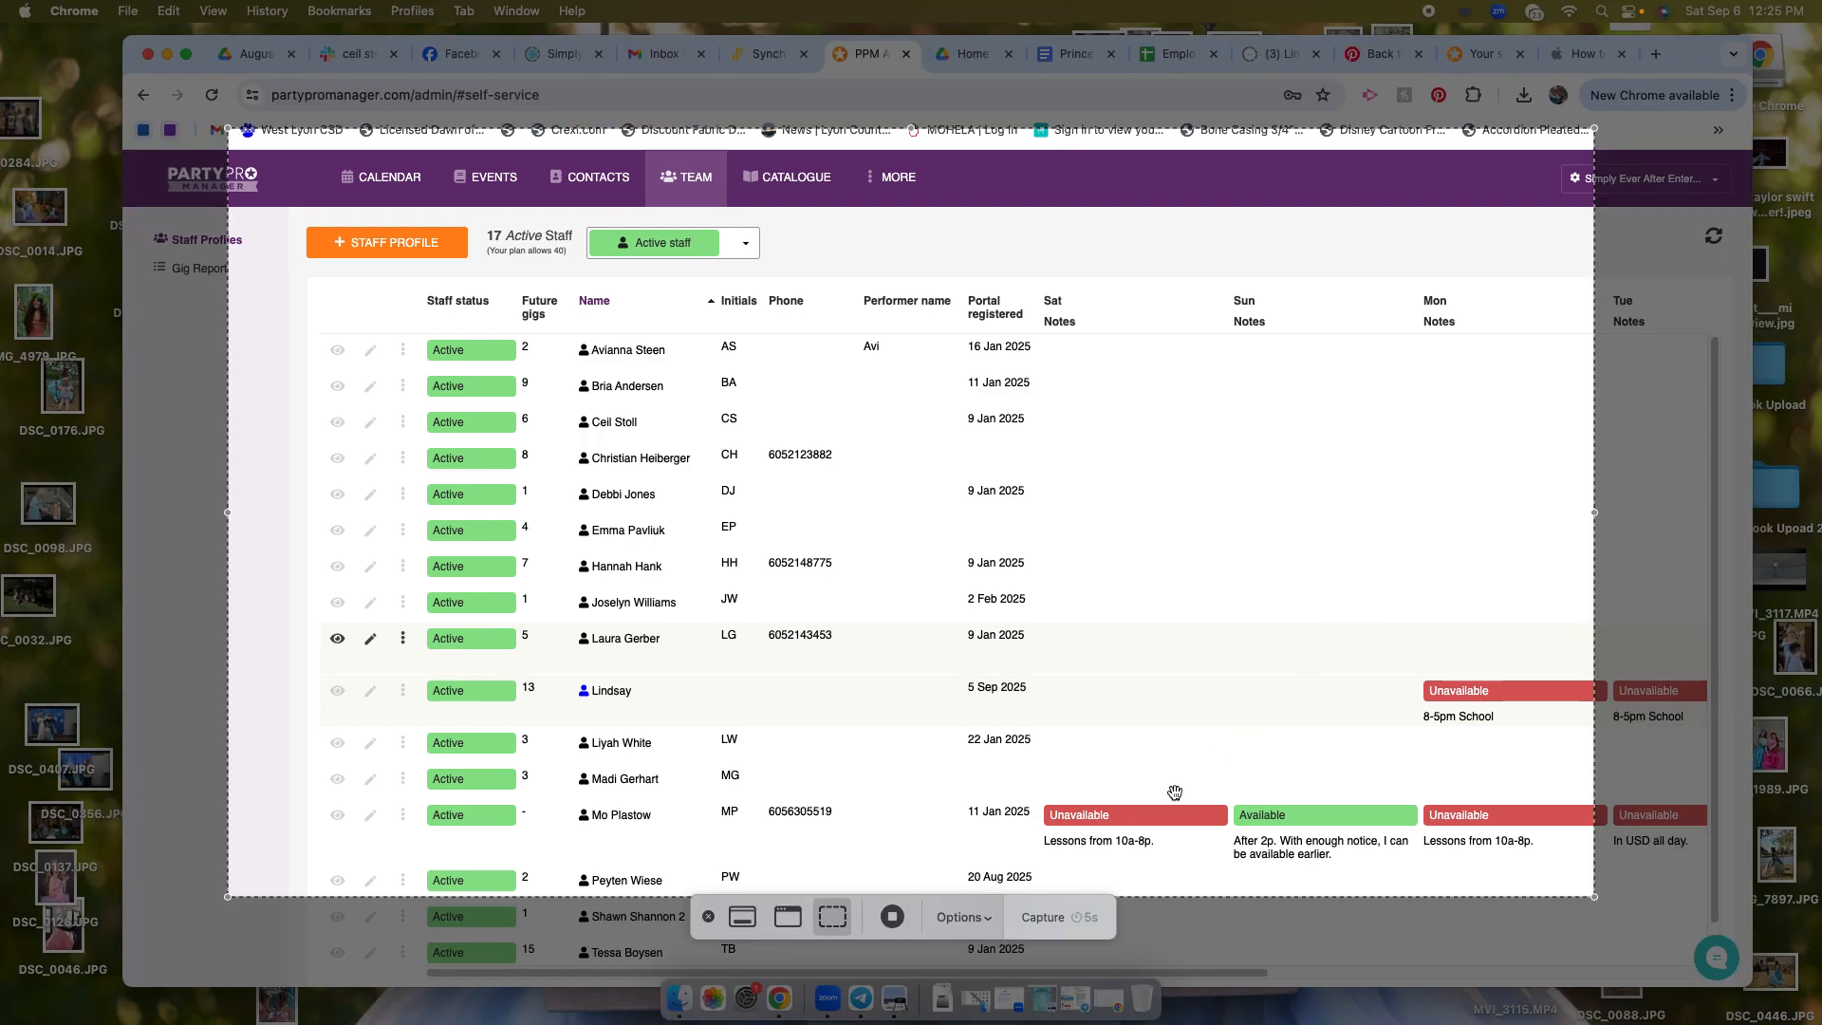